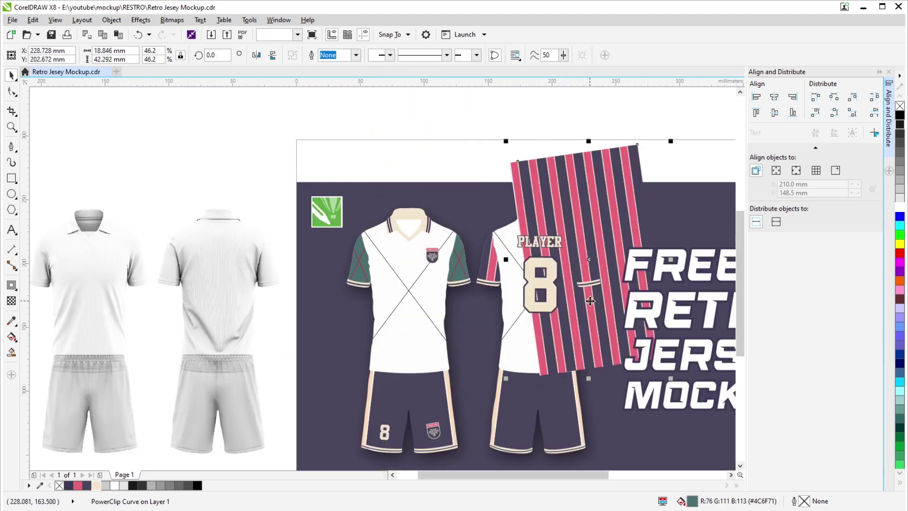
# Step: Remove the empty PowerClip frames from the front and back shirt bodies and the front sleeves
pyautogui.click(467, 306)
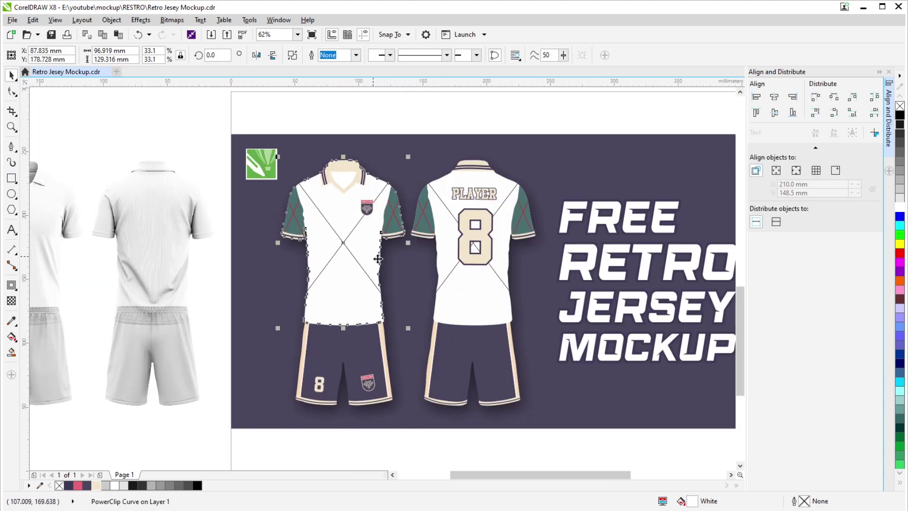
pyautogui.scroll(4, 367, 253)
pyautogui.rightClick(475, 201)
pyautogui.moveTo(520, 218)
pyautogui.click(624, 248)
pyautogui.rightClick(263, 218)
pyautogui.click(416, 248)
pyautogui.click(537, 173)
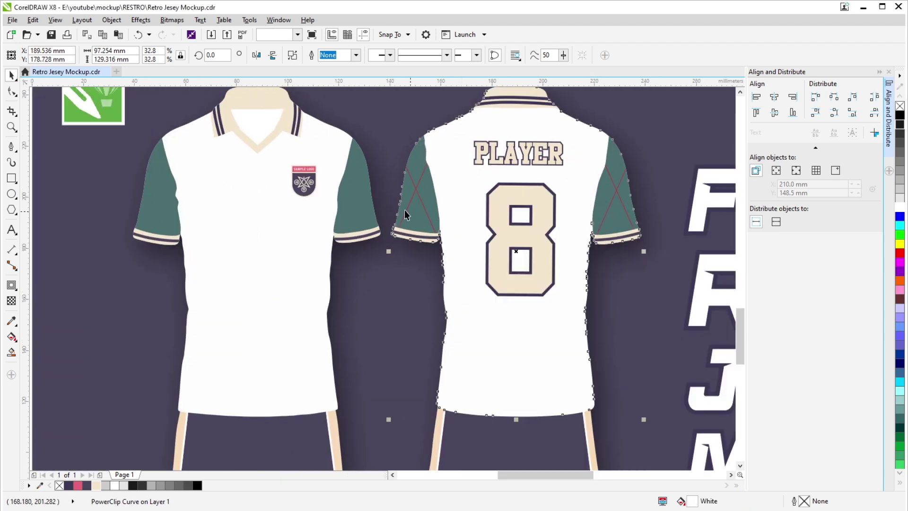
# Step: Remove the PowerClip frames from the back shirt's sleeves, both collars and the sleeve cuffs
pyautogui.rightClick(404, 209)
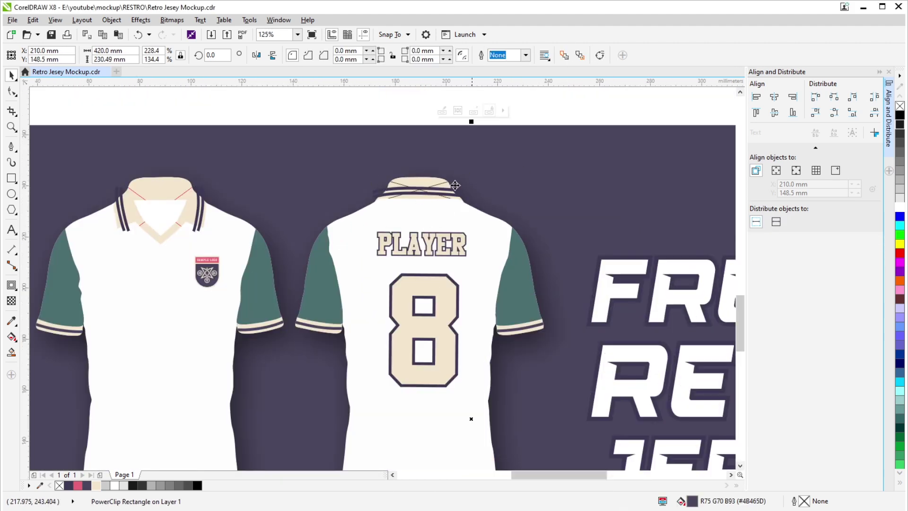
pyautogui.rightClick(143, 190)
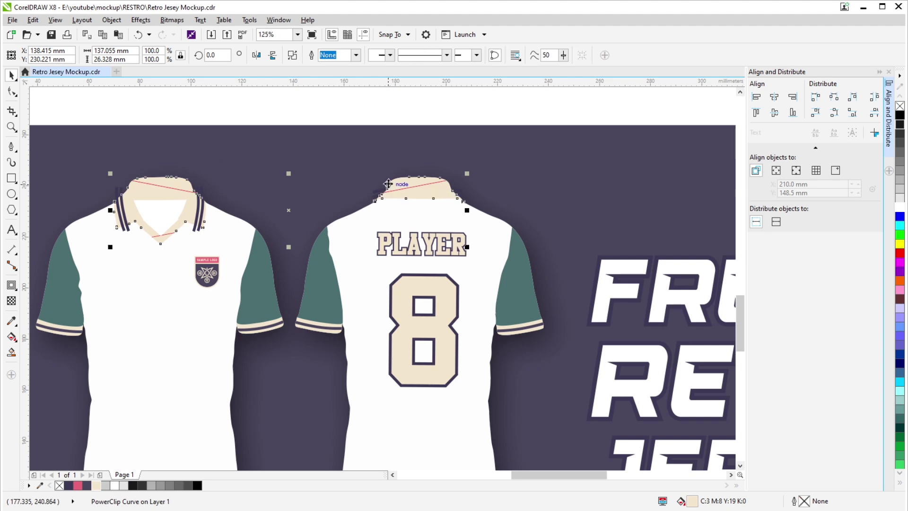
pyautogui.rightClick(407, 190)
pyautogui.press('Escape')
pyautogui.click(438, 195)
pyautogui.scroll(2, 483, 171)
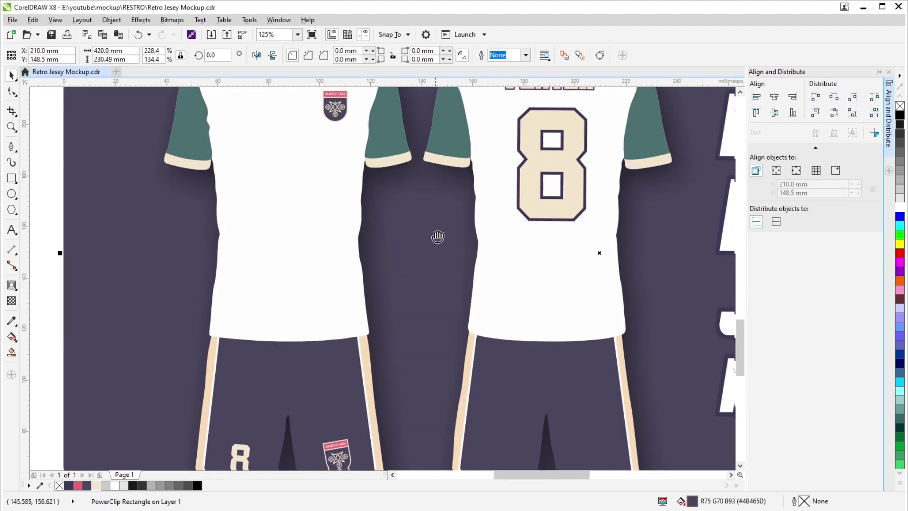
pyautogui.rightClick(435, 144)
pyautogui.press('Escape')
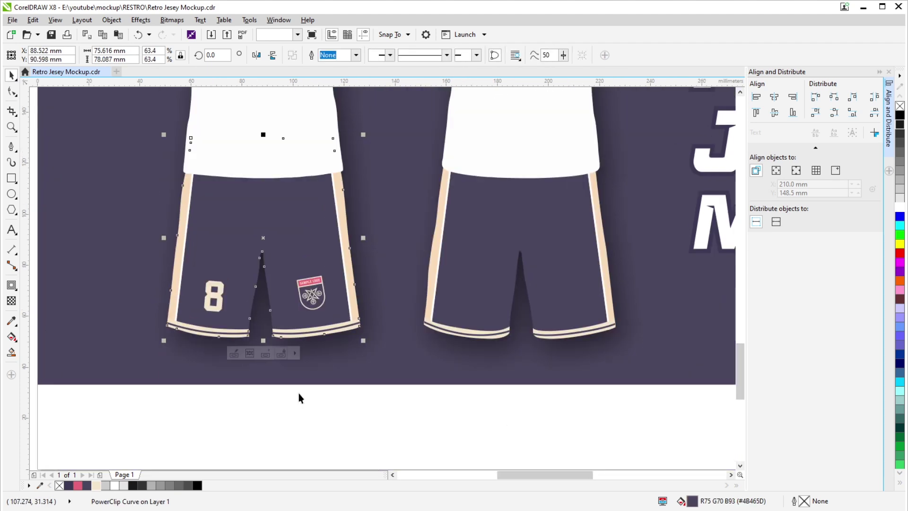
# Step: Remove the PowerClip frames from the front and back shorts
pyautogui.moveTo(299, 393); pyautogui.dragTo(525, 243)
pyautogui.rightClick(461, 201)
pyautogui.click(610, 245)
pyautogui.rightClick(322, 201)
pyautogui.click(394, 225)
pyautogui.hotkey('ctrl', 'z')
pyautogui.press('F3')
pyautogui.scroll(1, 506, 239)
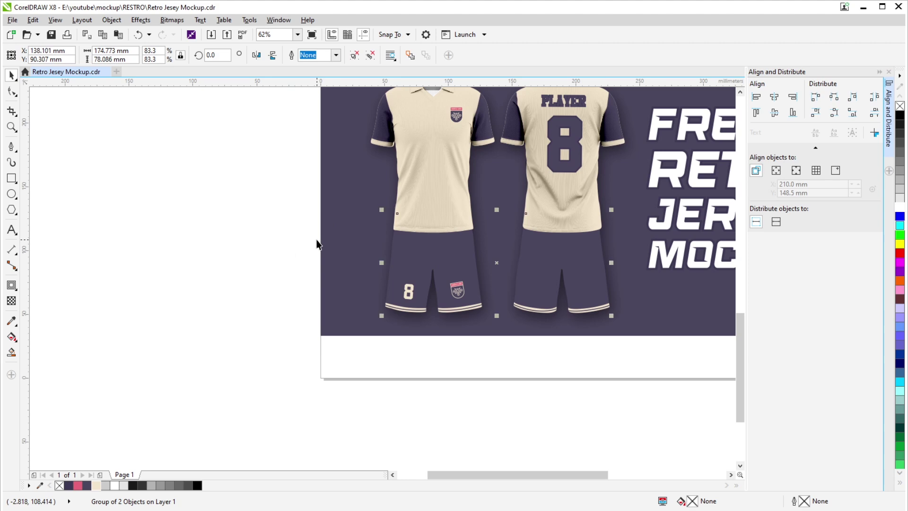
# Step: Position the shading group over the two shirts and try to send it to the back of the layer
pyautogui.moveTo(274, 113); pyautogui.dragTo(470, 253)
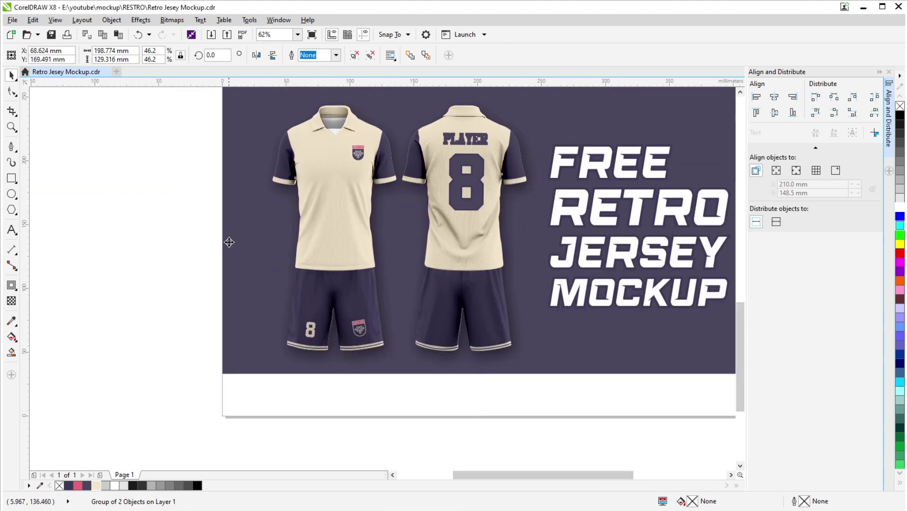
pyautogui.rightClick(349, 245)
pyautogui.moveTo(454, 425)
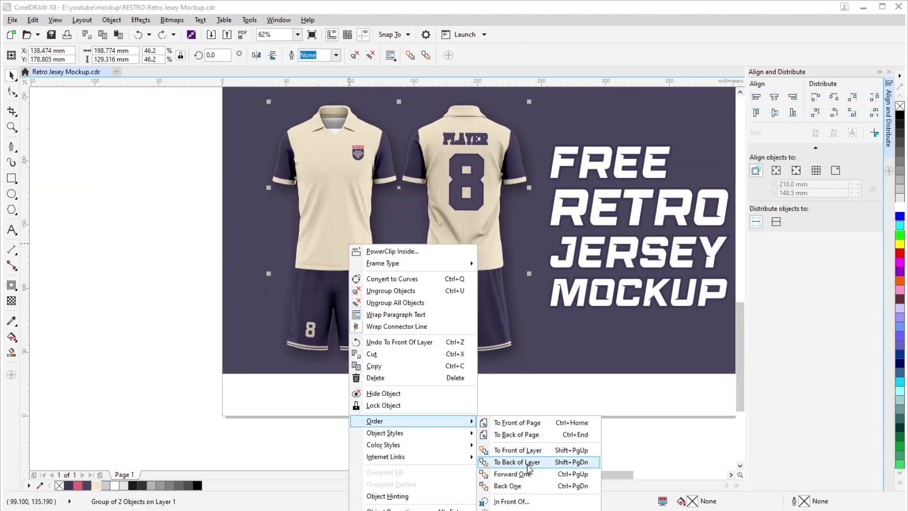
pyautogui.click(541, 465)
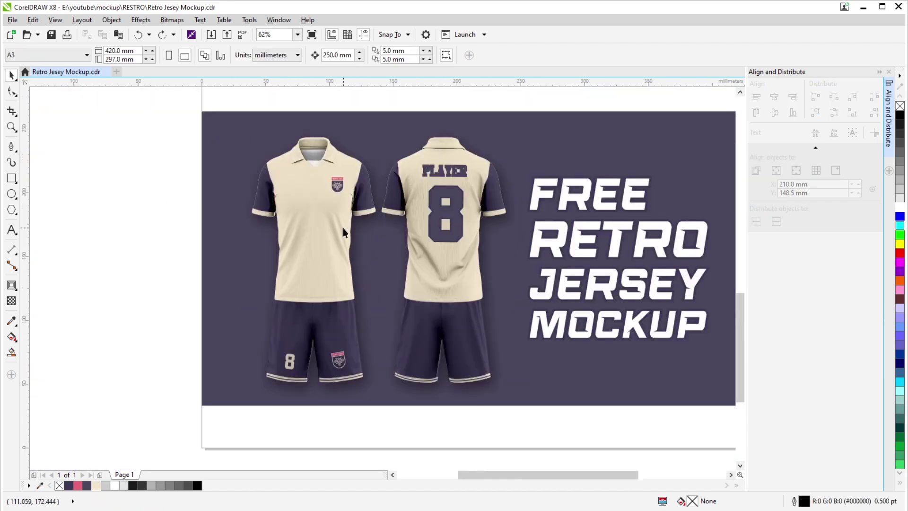
# Step: Draw a closed curved panel about 128 × 114 mm across the lower front shirt and fill it with R75 G70 B93
pyautogui.scroll(1, 458, 169)
pyautogui.click(527, 158)
pyautogui.scroll(2, 476, 216)
pyautogui.press('Escape')
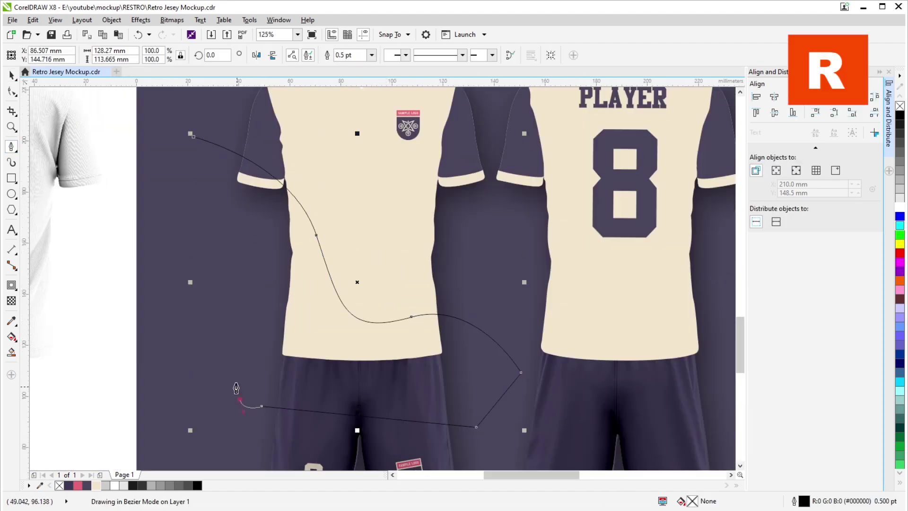
pyautogui.click(239, 385)
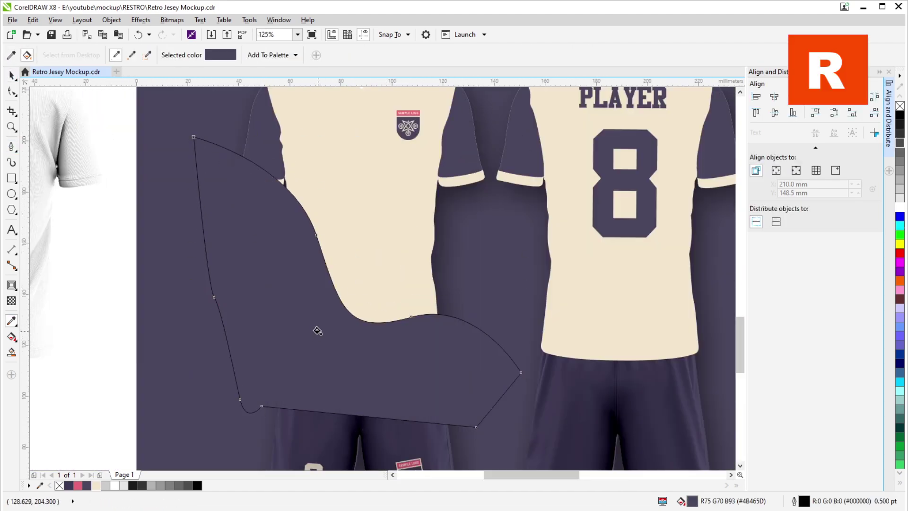
# Step: Draw a rectangle framing the front shirt and remove the curved panel's outline
pyautogui.click(11, 178)
pyautogui.moveTo(295, 144); pyautogui.dragTo(398, 335)
pyautogui.press('space')
pyautogui.click(415, 340)
pyautogui.rightClick(415, 340)
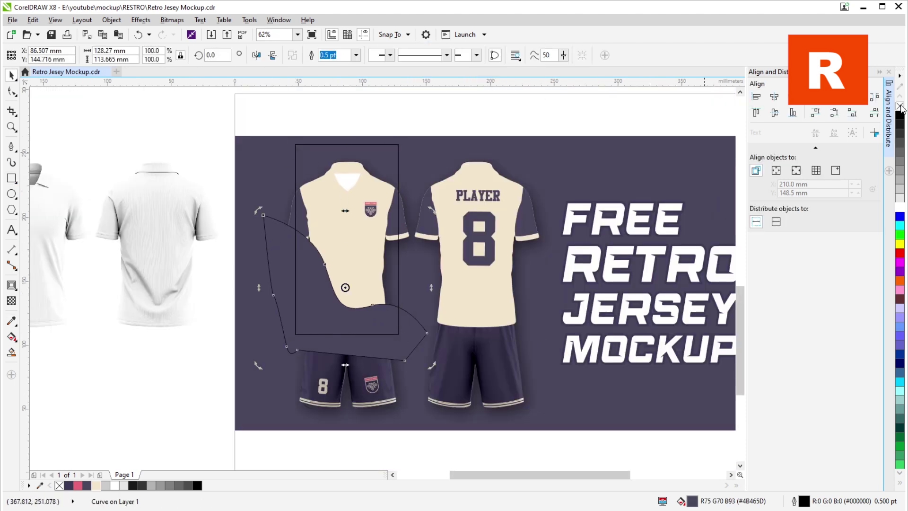
pyautogui.rightClick(900, 106)
# Step: PowerClip the curved panel inside the rectangle that frames the front shirt
pyautogui.rightClick(398, 344)
pyautogui.click(428, 62)
pyautogui.click(324, 158)
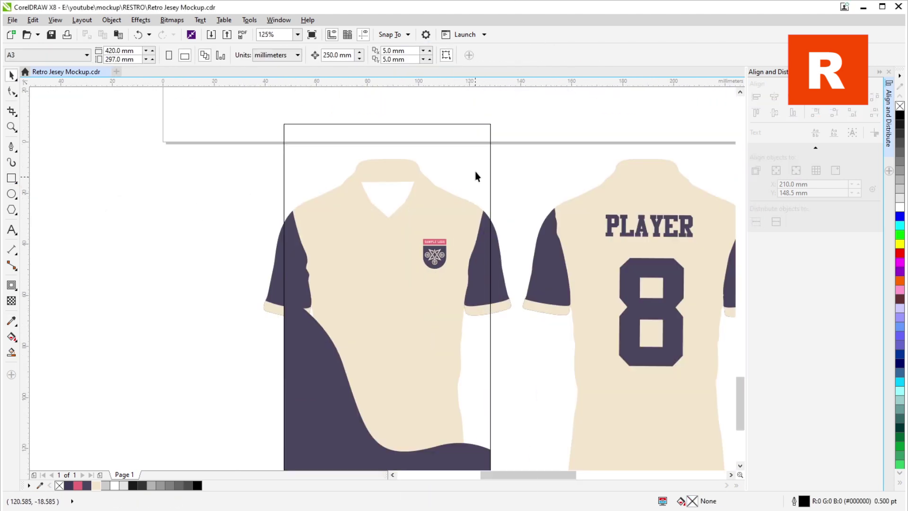
# Step: Undo the last edits made to the curved panel on the front shirt
pyautogui.scroll(-3, 359, 241)
pyautogui.hotkey('ctrl', 'z')
pyautogui.scroll(1, 265, 167)
pyautogui.scroll(1, 339, 266)
pyautogui.hotkey('ctrl', 'z')
pyautogui.hotkey('ctrl', 'z')
pyautogui.hotkey('ctrl', 'z')
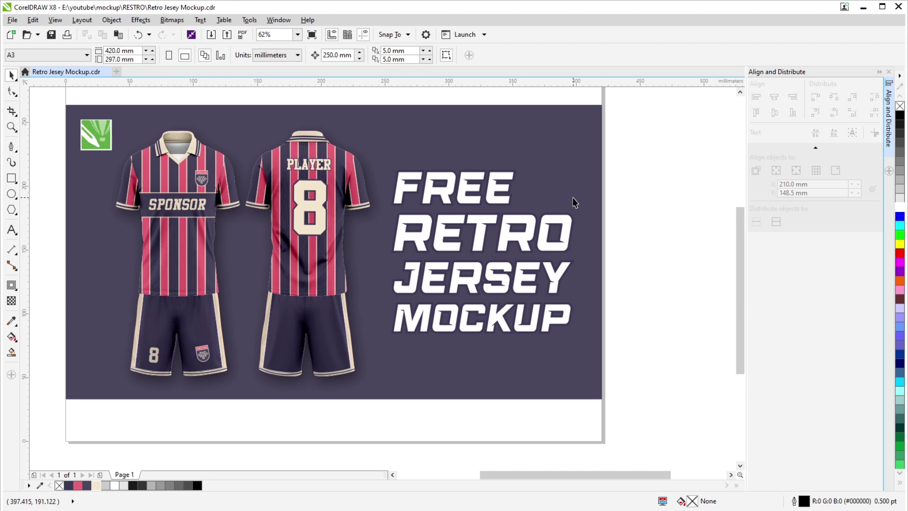
# Step: Examine the striped jersey design, including the collar, sponsor band, player name and number, within the full kit layout
pyautogui.moveTo(445, 256); pyautogui.dragTo(474, 247)
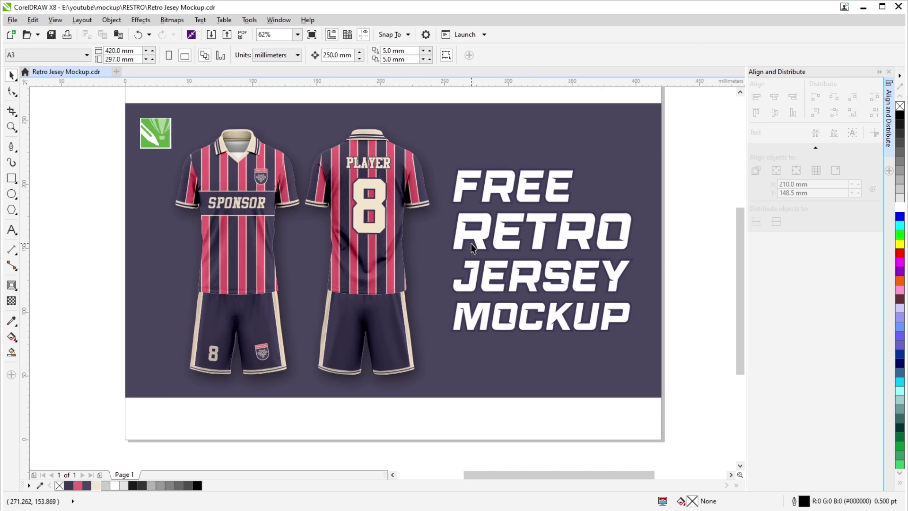
pyautogui.scroll(2, 188, 168)
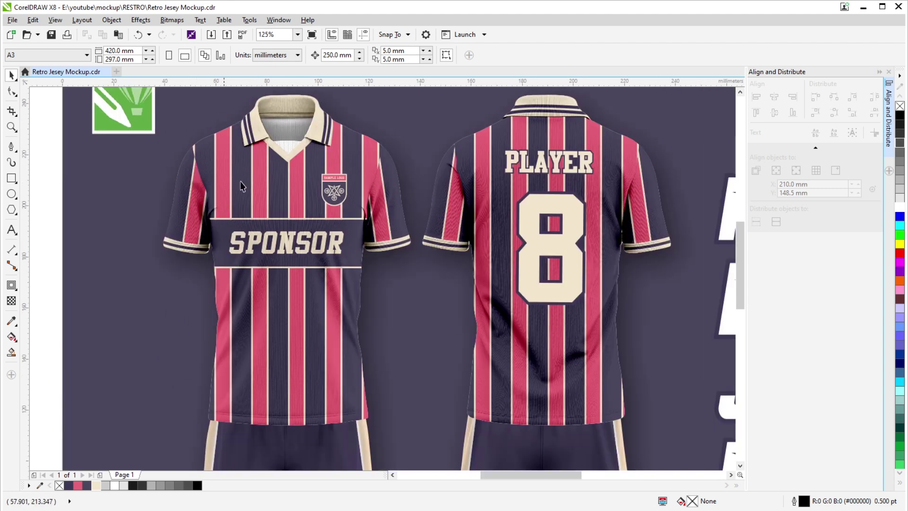
pyautogui.scroll(1, 381, 166)
pyautogui.scroll(-2, 341, 187)
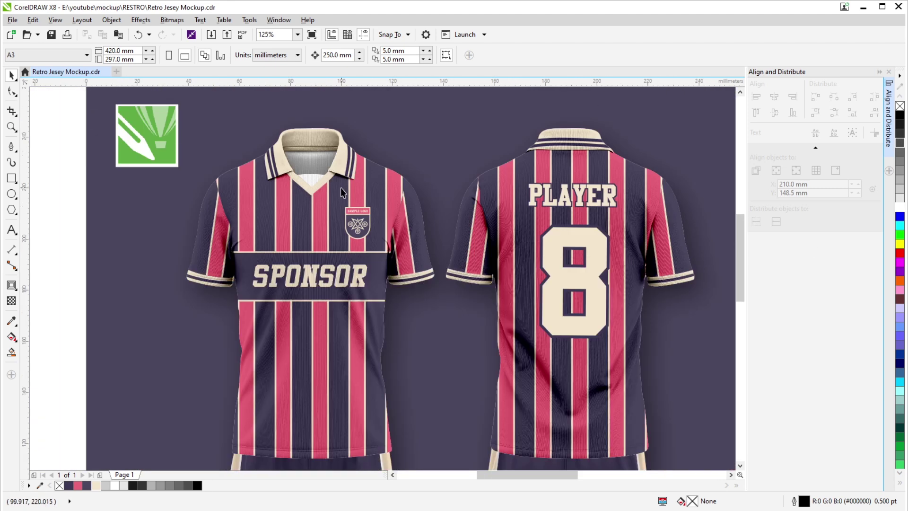
pyautogui.moveTo(492, 231); pyautogui.dragTo(391, 203)
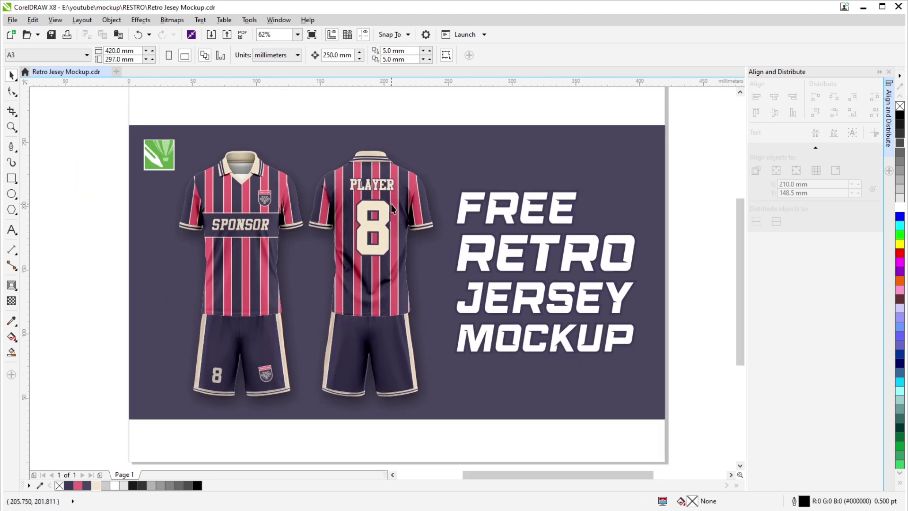
pyautogui.scroll(2, 161, 159)
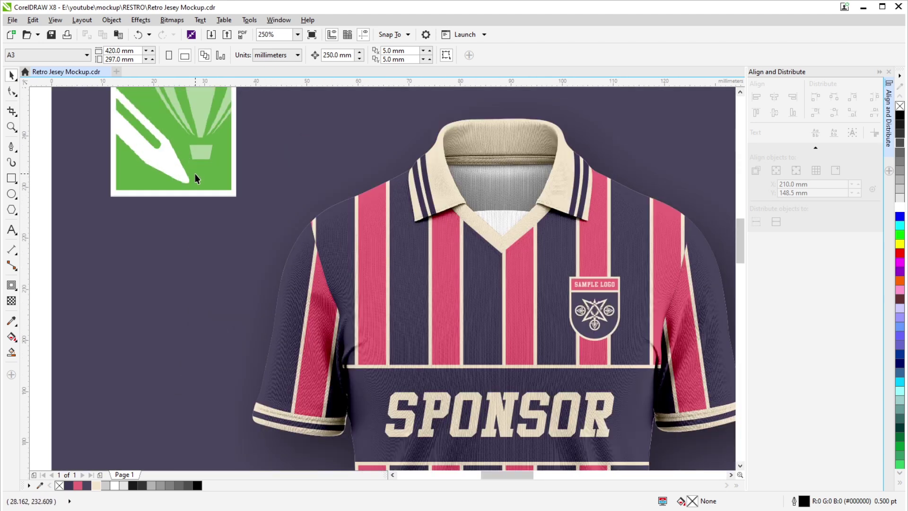
pyautogui.hscroll(2, 239, 245)
pyautogui.scroll(-2, 294, 231)
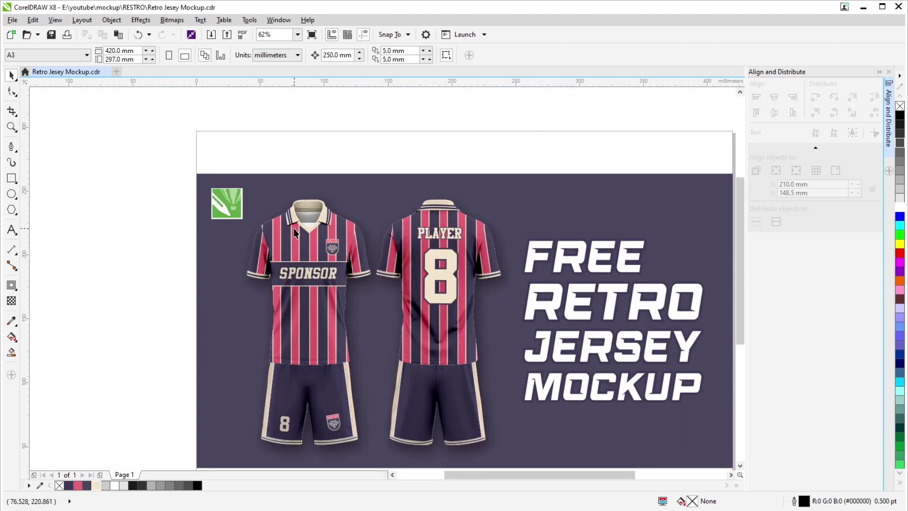
pyautogui.moveTo(307, 234); pyautogui.dragTo(283, 184)
# Step: Select the shirts' shading group and inspect how its folds fall over the front and back jerseys
pyautogui.click(297, 207)
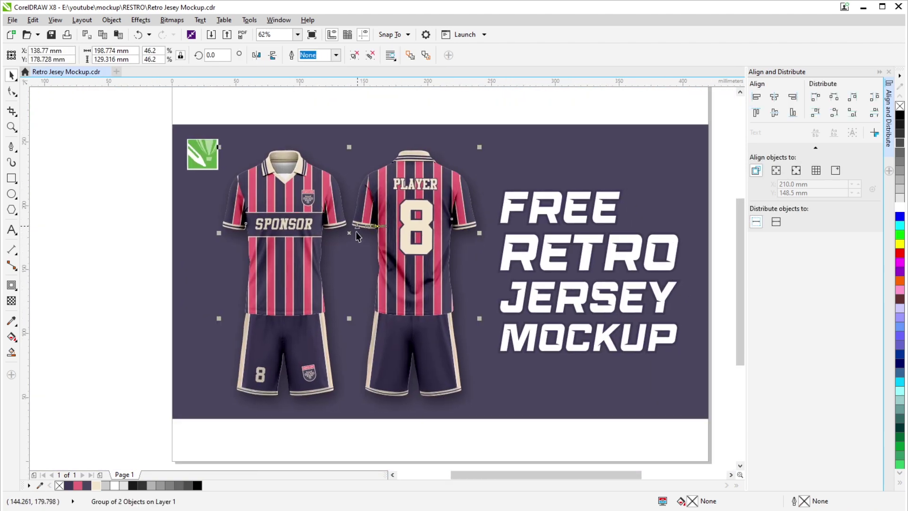
pyautogui.scroll(1, 295, 185)
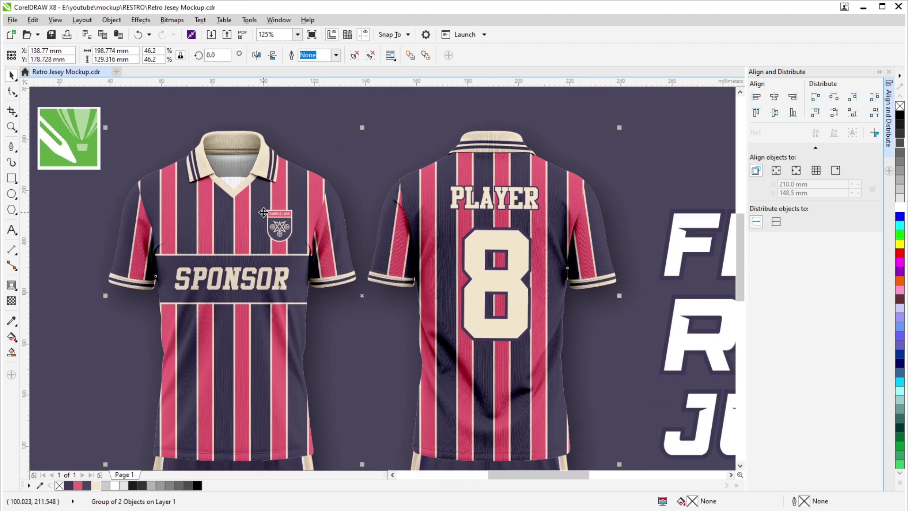
pyautogui.scroll(2, 220, 156)
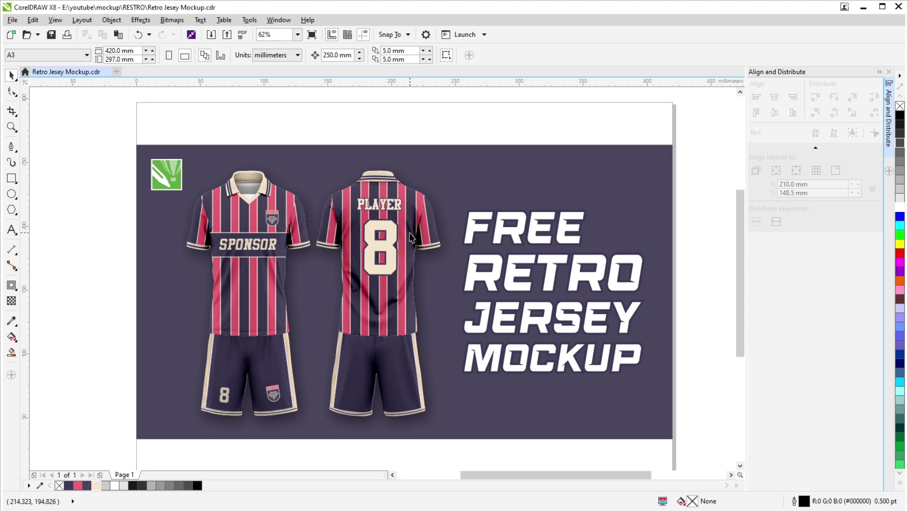
pyautogui.moveTo(414, 246); pyautogui.dragTo(429, 257)
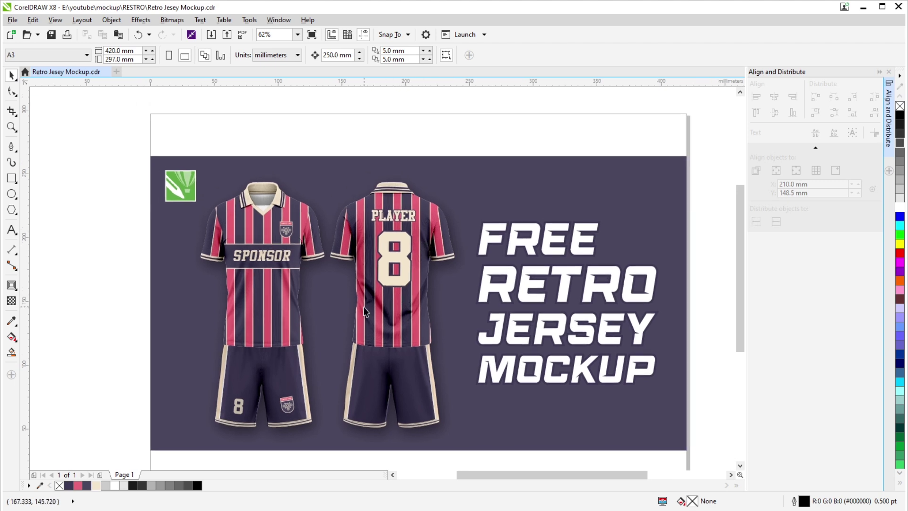
pyautogui.moveTo(357, 278); pyautogui.dragTo(342, 249)
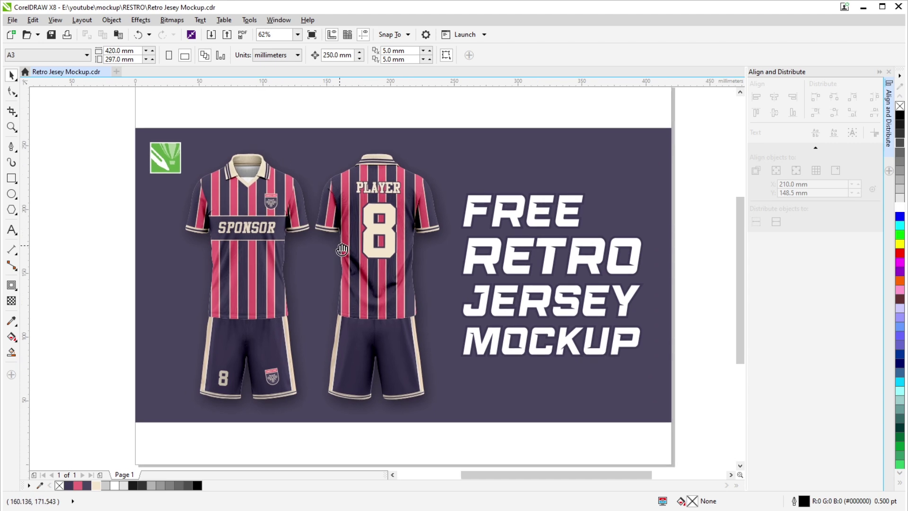
pyautogui.click(435, 214)
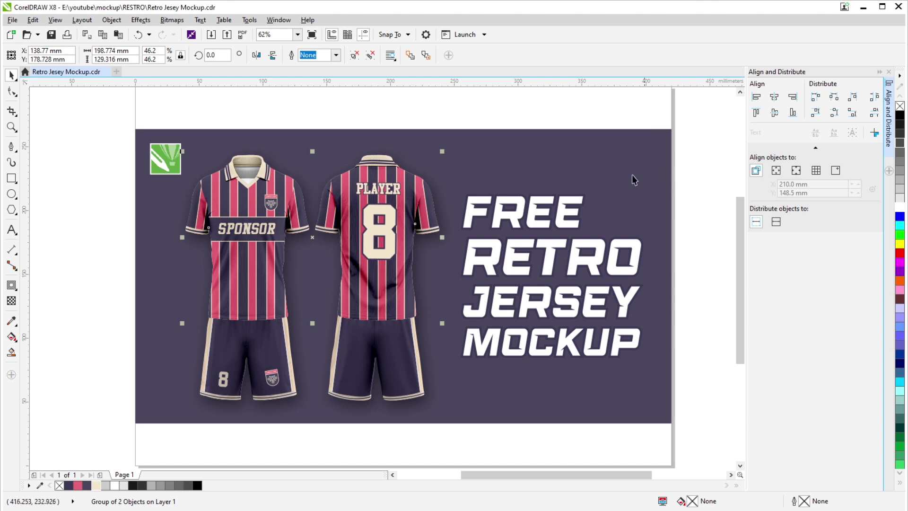
pyautogui.click(452, 117)
pyautogui.moveTo(447, 207); pyautogui.dragTo(477, 194)
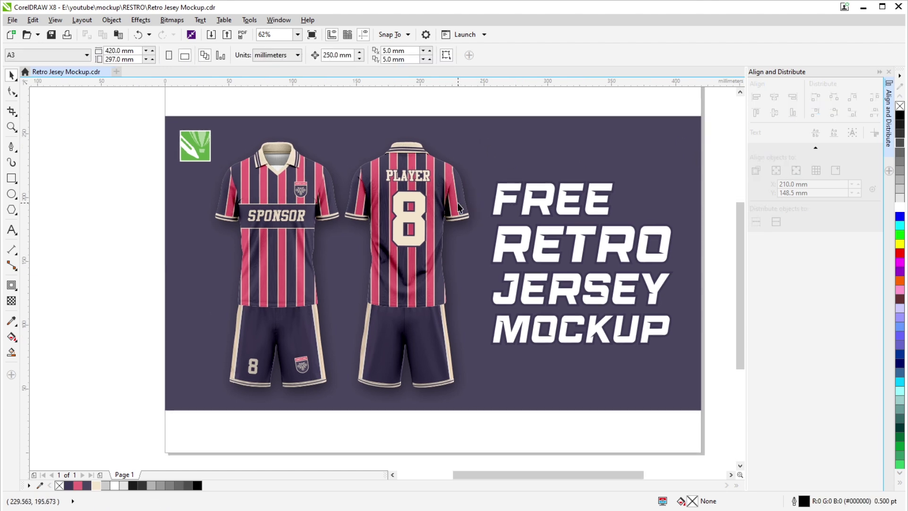
pyautogui.hscroll(-1, 480, 274)
pyautogui.moveTo(496, 256); pyautogui.dragTo(479, 268)
# Step: Move the shirts' shading group 250 mm left, off the jerseys and beside the page
pyautogui.click(449, 292)
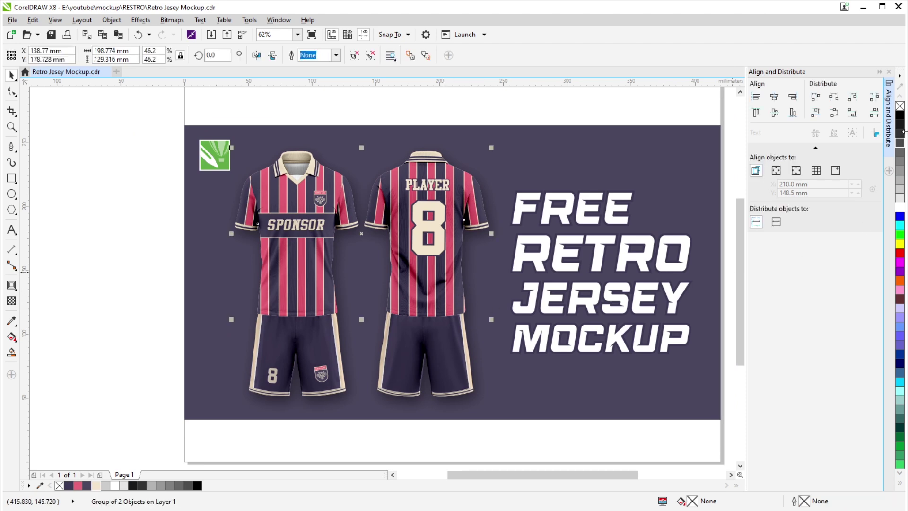
pyautogui.press('Up')
pyautogui.press('Down')
pyautogui.press('Left')
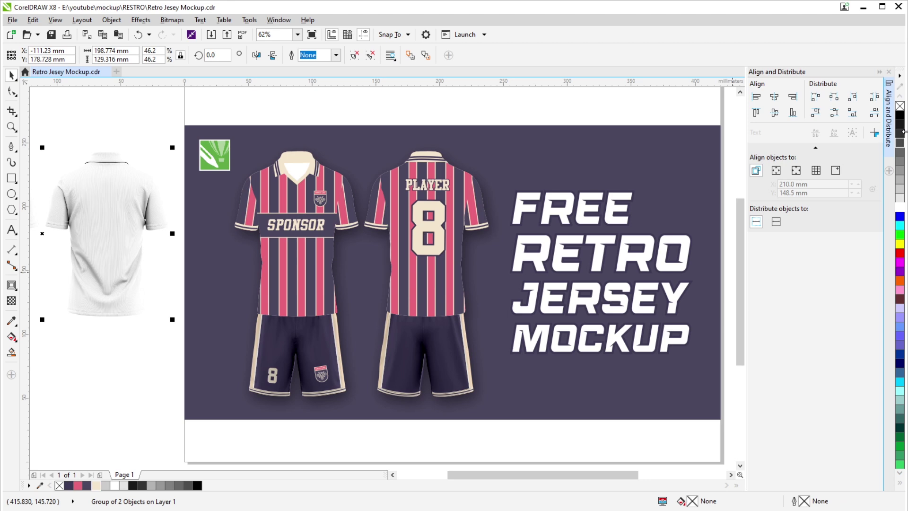
# Step: Shift the shading group 250 mm right past the jerseys and return it onto the shirts at X 138.77 mm
pyautogui.press('Right')
pyautogui.press('Down')
pyautogui.press('Right')
pyautogui.press('Up')
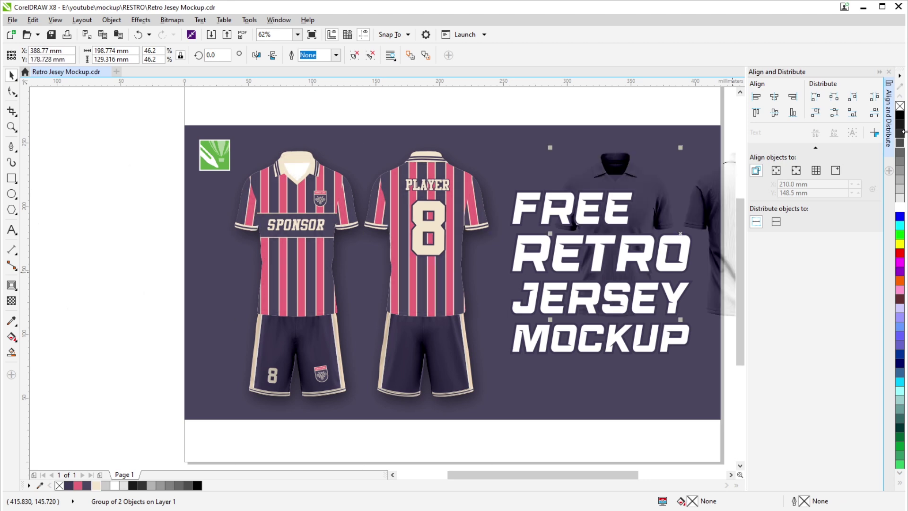
pyautogui.press('Left')
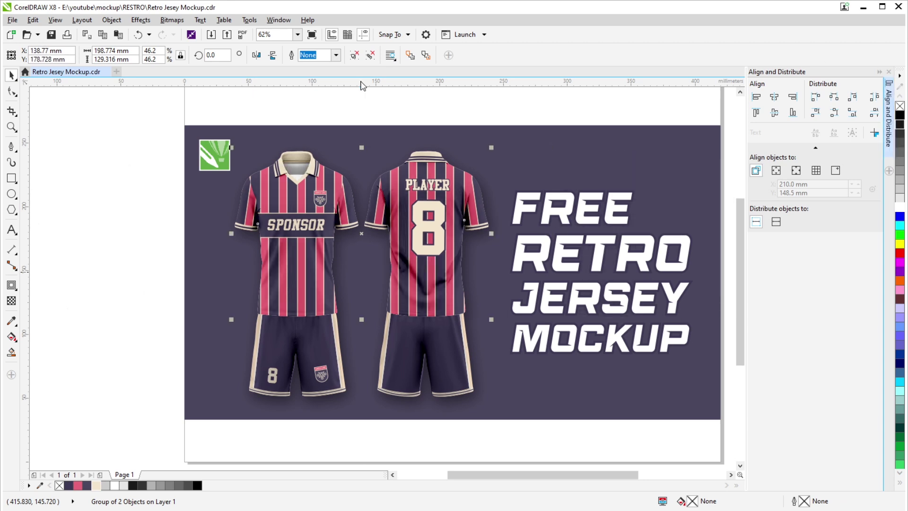
# Step: Move the shading group freehand about 39 mm left and 8 mm up, and drag it back over the jerseys
pyautogui.click(156, 205)
pyautogui.click(309, 265)
pyautogui.moveTo(385, 269); pyautogui.dragTo(487, 265)
pyautogui.scroll(1, 396, 271)
pyautogui.moveTo(408, 273); pyautogui.dragTo(310, 251)
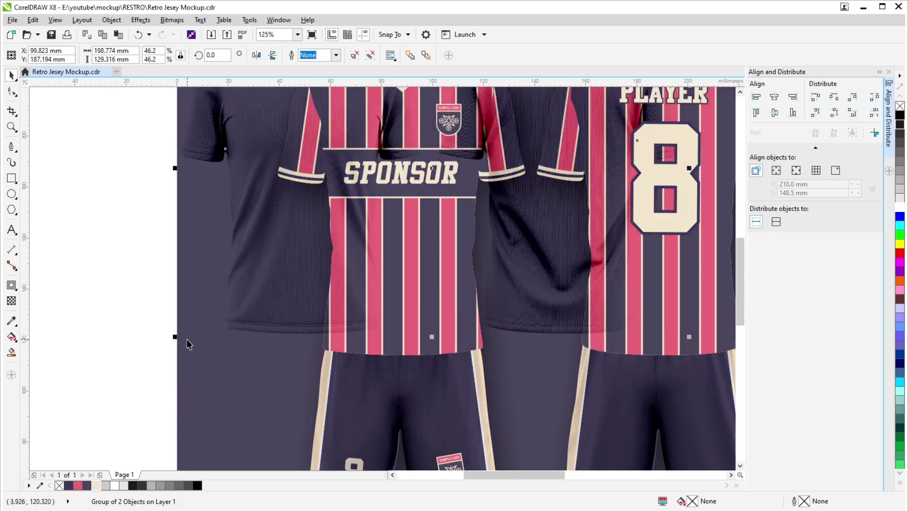
pyautogui.moveTo(224, 328); pyautogui.dragTo(323, 306)
pyautogui.scroll(-2, 374, 277)
pyautogui.press('Escape')
pyautogui.moveTo(416, 270); pyautogui.dragTo(369, 291)
pyautogui.moveTo(414, 250); pyautogui.dragTo(397, 287)
# Step: Undo the shading group's latest moves, leaving it off the page beside the jerseys
pyautogui.hotkey('ctrl', 'z')
pyautogui.hotkey('ctrl', 'z')
pyautogui.hotkey('ctrl', 'z')
pyautogui.click(260, 266)
pyautogui.click(366, 271)
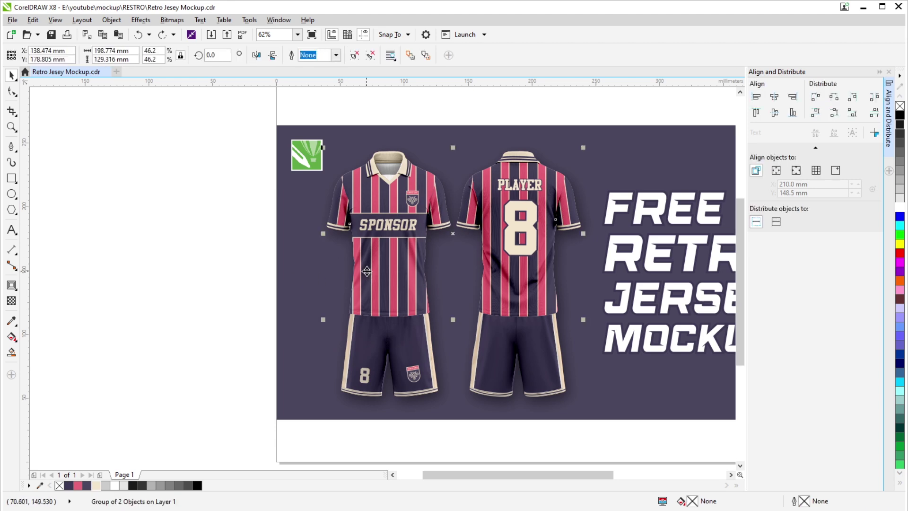
pyautogui.hotkey('ctrl', 'z')
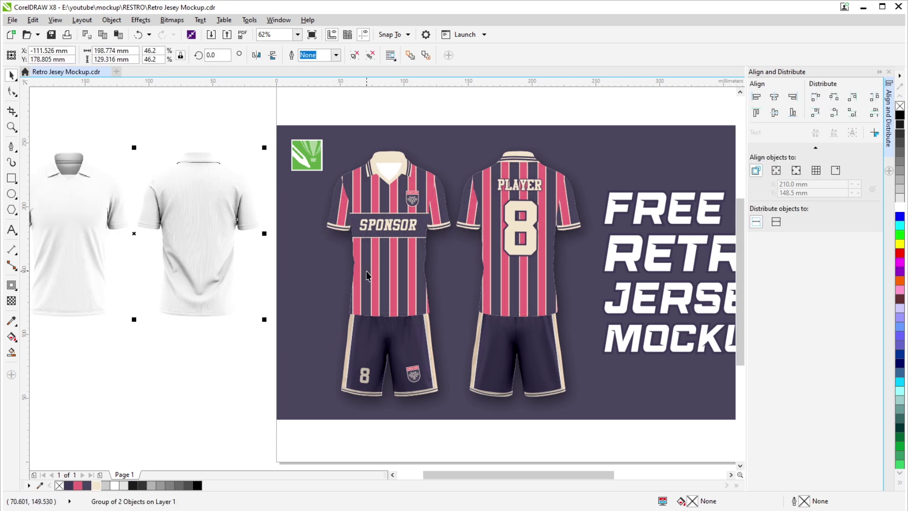
# Step: Move the shorts' shading group 250 mm left, off the shorts and beside the page
pyautogui.hotkey('ctrl', 'shift', 'z')
pyautogui.hotkey('ctrl', 'z')
pyautogui.click(353, 340)
pyautogui.press('Left')
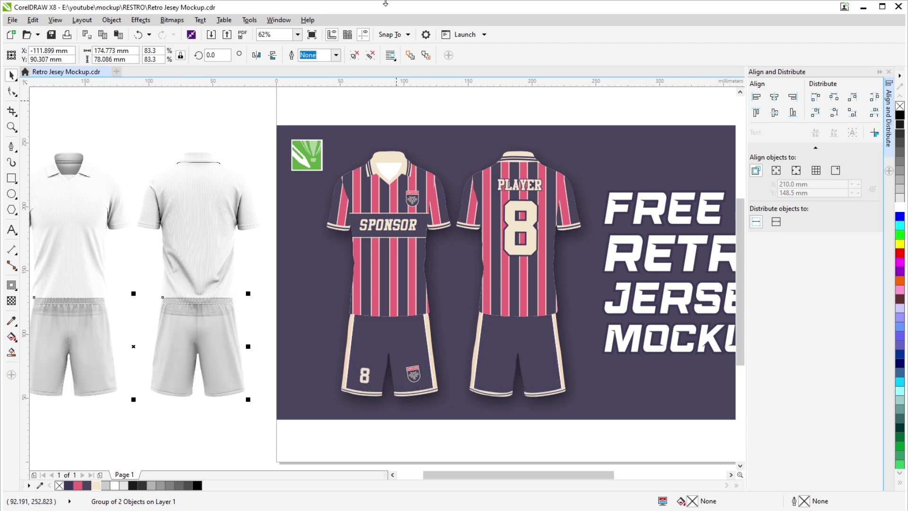
# Step: Move the front jersey's striped body about 50 mm left and 14 mm down, and undo the move
pyautogui.moveTo(258, 201)
pyautogui.mouseDown()
pyautogui.moveTo(292, 190)
pyautogui.moveTo(337, 215)
pyautogui.mouseUp()
pyautogui.scroll(1, 337, 215)
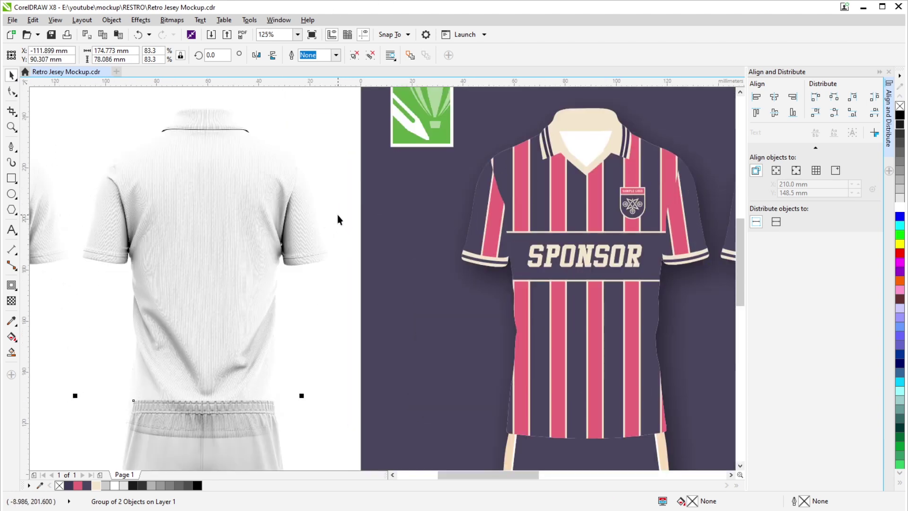
pyautogui.scroll(-1, 268, 164)
pyautogui.click(269, 134)
pyautogui.moveTo(428, 246); pyautogui.dragTo(364, 256)
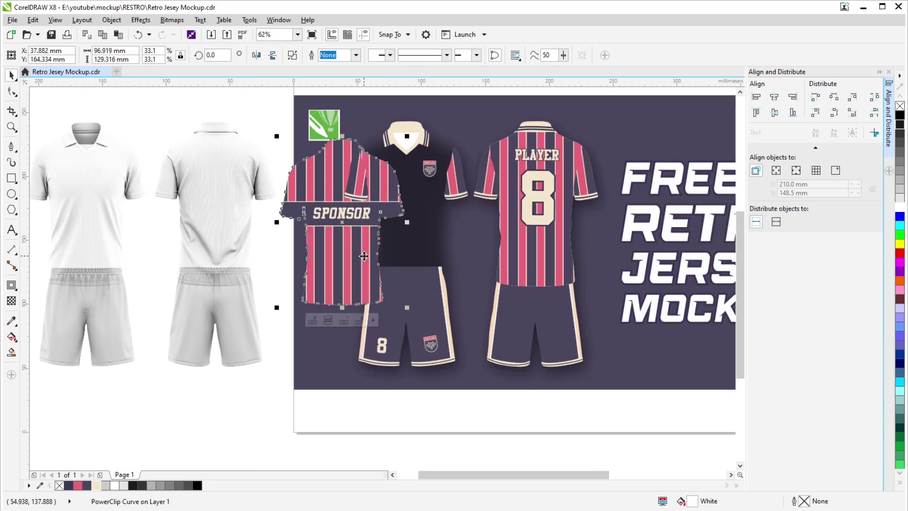
pyautogui.hotkey('ctrl', 'z')
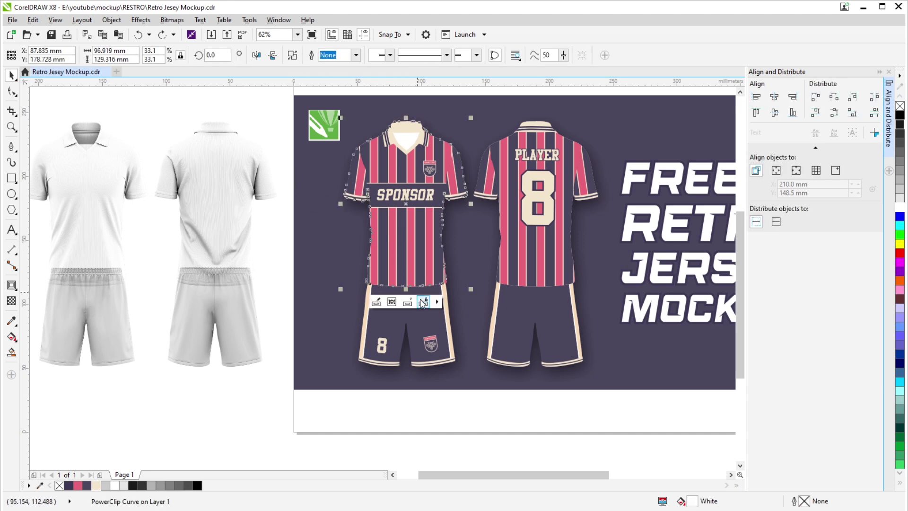
# Step: Extract the contents of the front jersey body's PowerClip and move the extracted group 250 mm up, above the page
pyautogui.click(404, 173)
pyautogui.scroll(2, 403, 167)
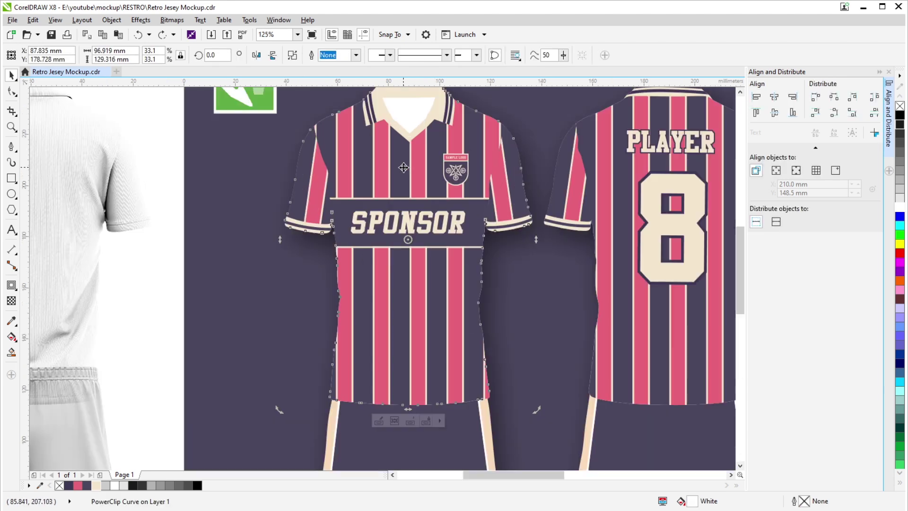
pyautogui.moveTo(490, 142); pyautogui.dragTo(491, 158)
pyautogui.click(492, 159)
pyautogui.scroll(-2, 417, 220)
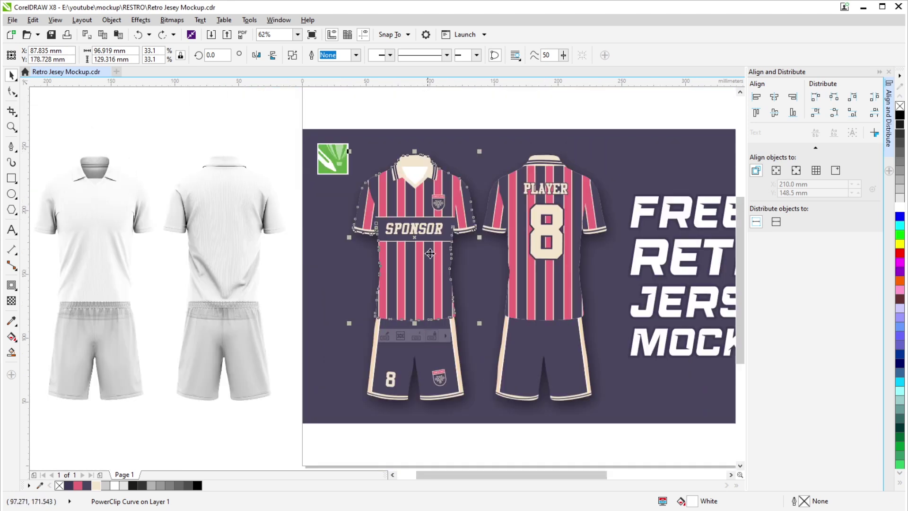
pyautogui.click(416, 336)
pyautogui.hotkey('shift', 'Up')
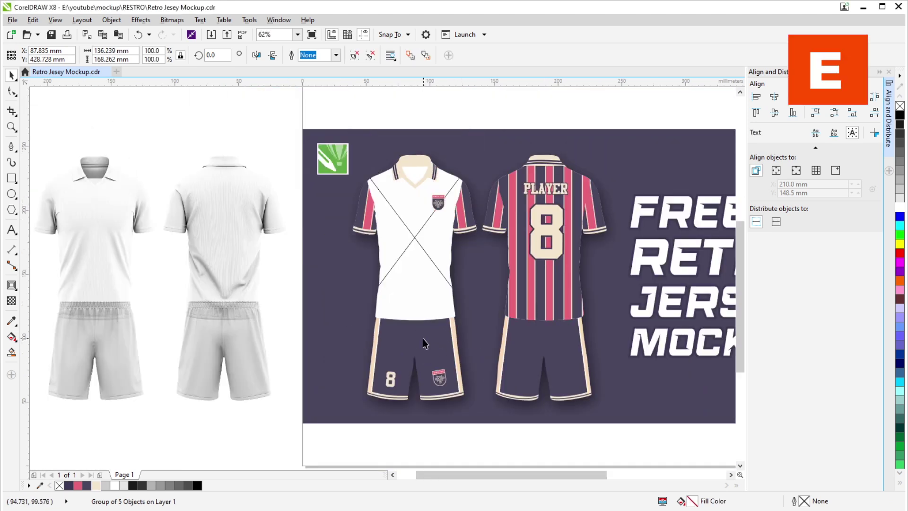
# Step: Extract the striped pattern from the back jersey body's PowerClip and move it 250 mm up, above the page
pyautogui.scroll(-1, 468, 345)
pyautogui.scroll(1, 474, 294)
pyautogui.click(523, 322)
pyautogui.click(543, 392)
pyautogui.moveTo(541, 388); pyautogui.dragTo(542, 393)
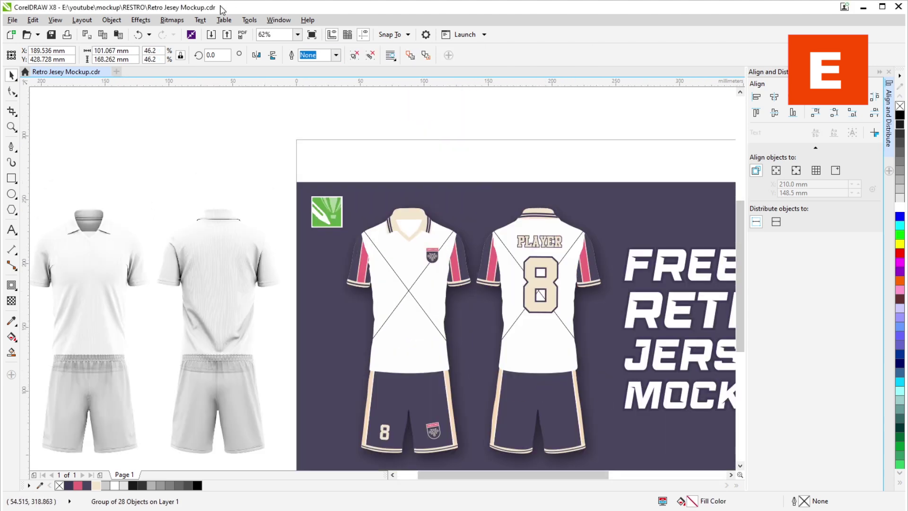
# Step: Extract the striped patterns from both sleeves of the front jersey and move each one 250 mm up
pyautogui.click(362, 265)
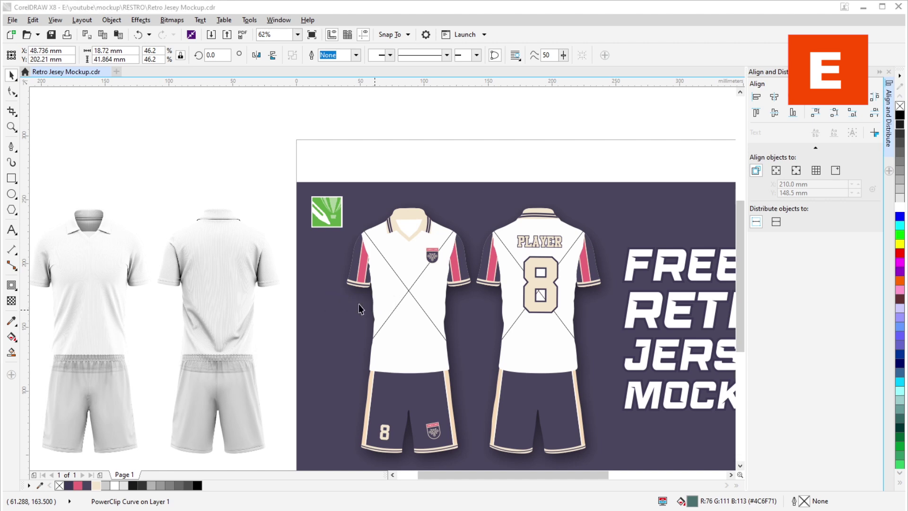
pyautogui.click(359, 304)
pyautogui.hotkey('shift', 'Up')
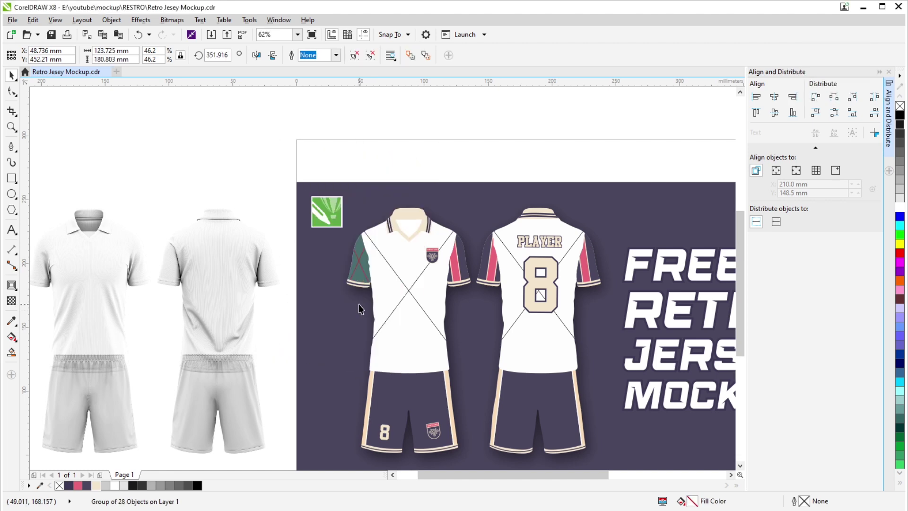
pyautogui.click(450, 273)
pyautogui.click(464, 302)
pyautogui.hotkey('shift', 'Up')
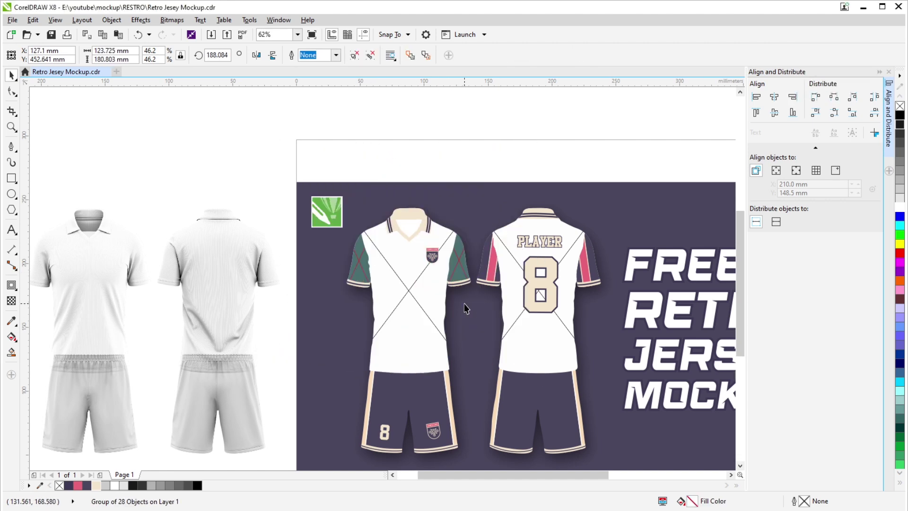
# Step: Extract the striped patterns from both sleeves of the back jersey and move each one 250 mm up
pyautogui.click(587, 272)
pyautogui.click(588, 306)
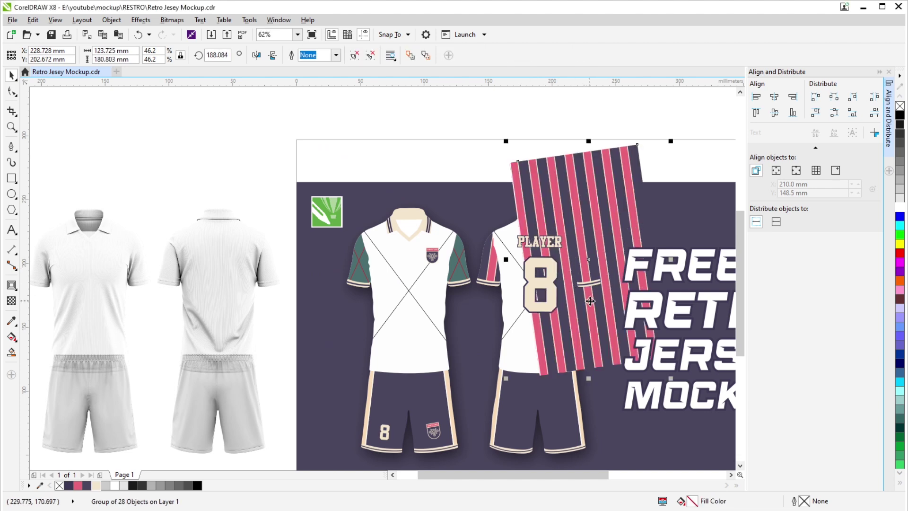
pyautogui.hotkey('shift', 'Up')
pyautogui.click(498, 277)
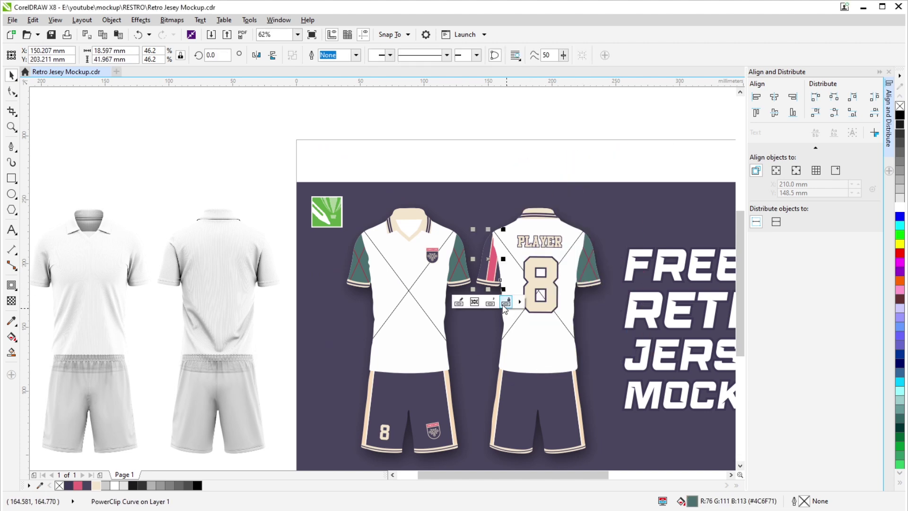
pyautogui.click(505, 303)
pyautogui.hotkey('shift', 'Up')
# Step: Spread the two outermost sleeve patterns above the page, moving the right one 250 mm right and the left one 250 mm left
pyautogui.scroll(-5, 487, 220)
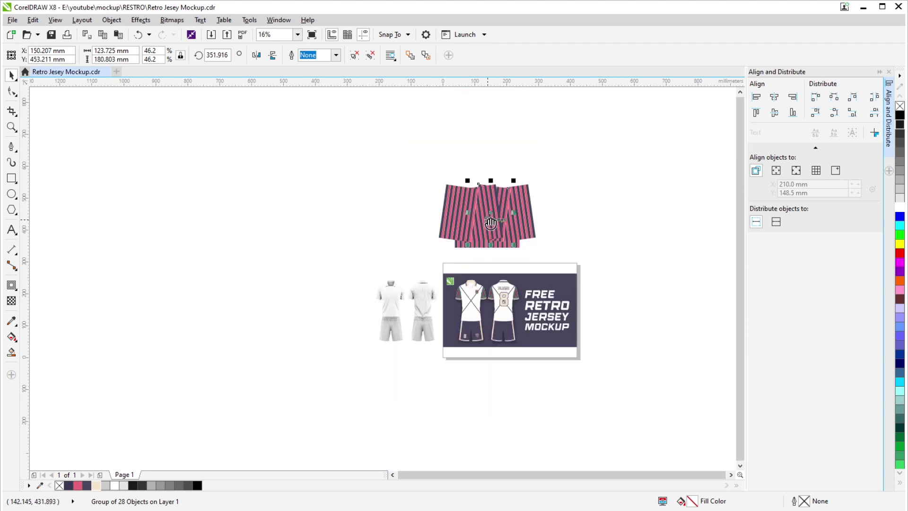
pyautogui.scroll(2, 525, 204)
pyautogui.click(526, 245)
pyautogui.hotkey('shift', 'Right')
pyautogui.click(360, 238)
pyautogui.click(361, 238)
pyautogui.hotkey('shift', 'Left')
# Step: Move the two middle sleeve patterns and the back body pattern 250 mm right, also raising one sleeve pattern by 250 mm
pyautogui.click(455, 221)
pyautogui.hotkey('shift', 'Right')
pyautogui.hotkey('shift', 'Up')
pyautogui.click(455, 218)
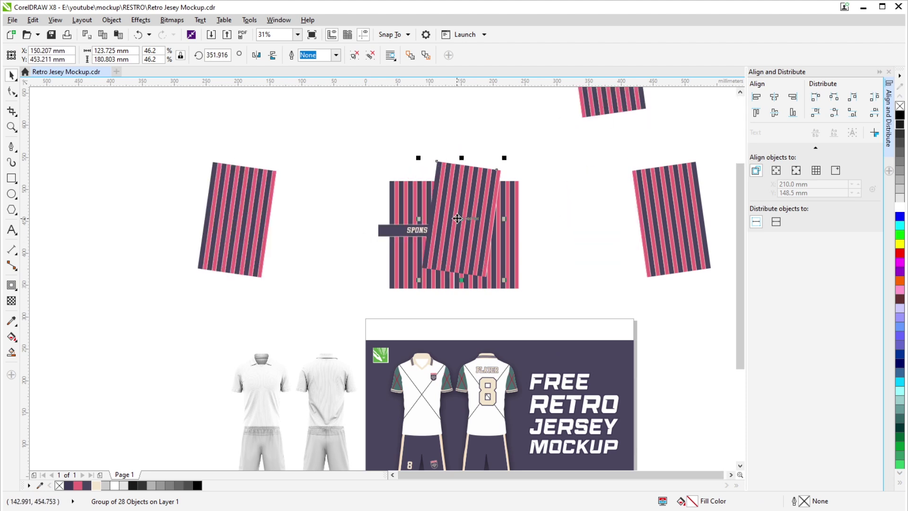
pyautogui.hotkey('shift', 'Right')
pyautogui.click(492, 221)
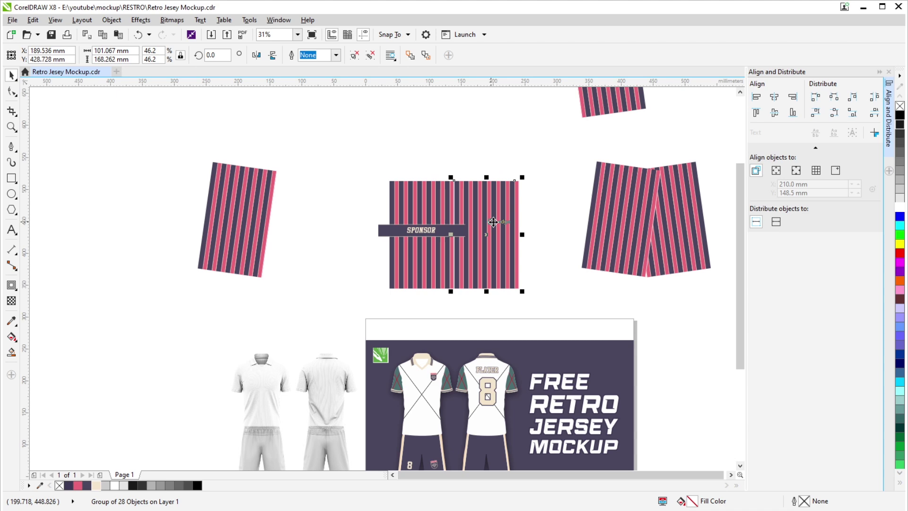
pyautogui.hotkey('shift', 'Right')
# Step: Draw a rectangle about 179 × 215 mm around the front jersey's extracted SPONSOR pattern and deselect it
pyautogui.scroll(4, 493, 222)
pyautogui.scroll(-2, 438, 232)
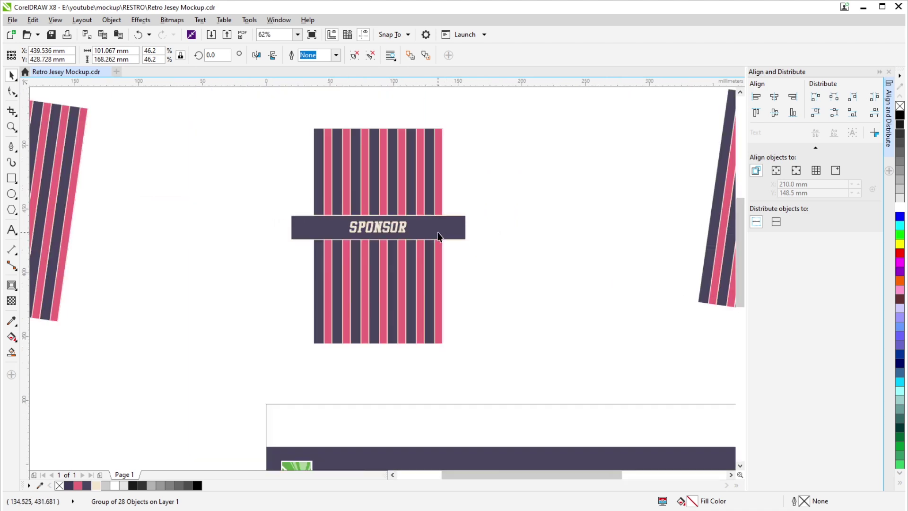
pyautogui.click(12, 178)
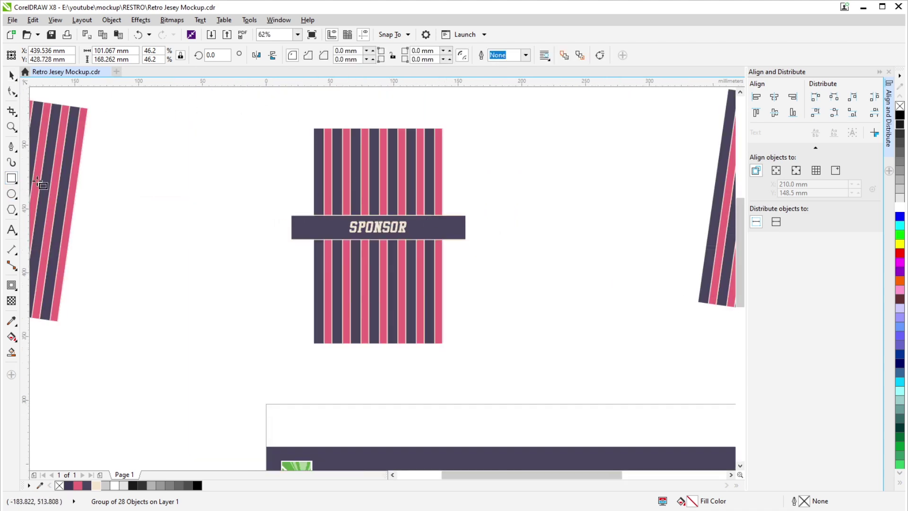
pyautogui.moveTo(259, 104); pyautogui.dragTo(488, 379)
pyautogui.press('space')
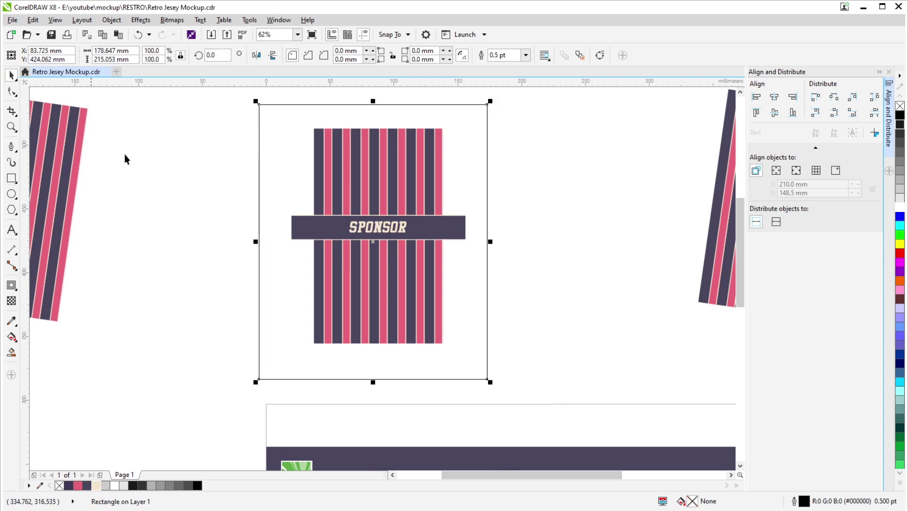
pyautogui.click(165, 180)
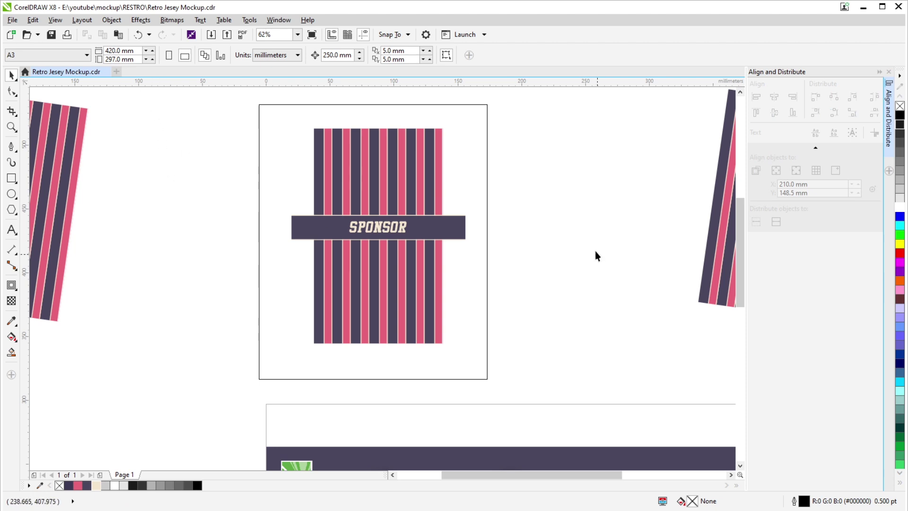
# Step: Widen the rectangle around the SPONSOR pattern to about 183 mm and delete it
pyautogui.click(487, 248)
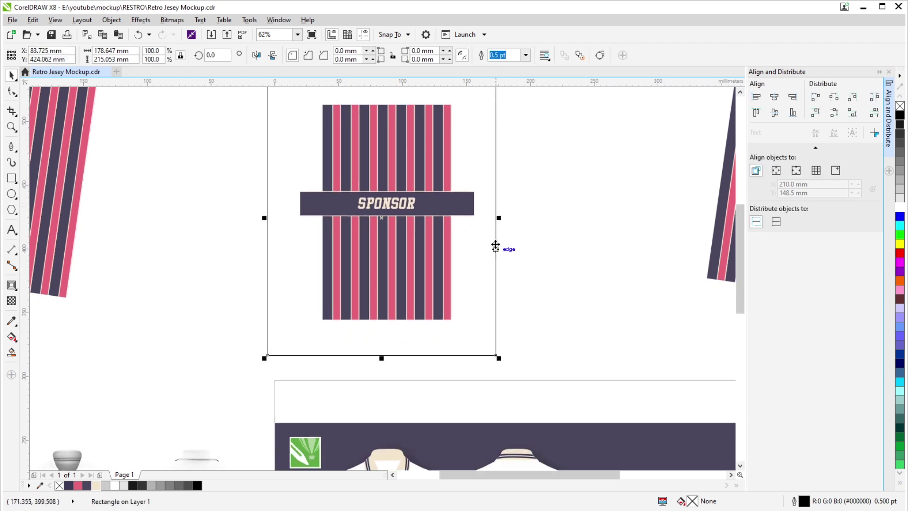
pyautogui.moveTo(503, 242); pyautogui.dragTo(509, 242)
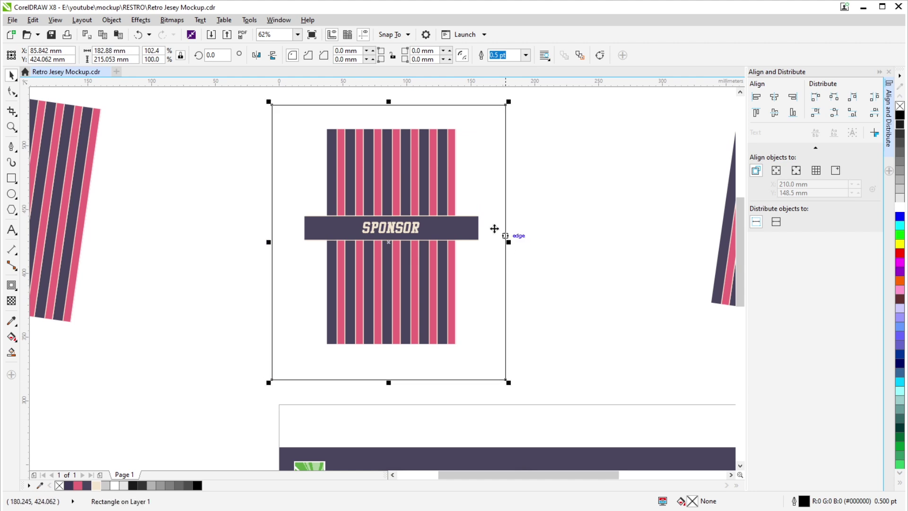
pyautogui.moveTo(402, 103); pyautogui.dragTo(414, 126)
pyautogui.press('Delete')
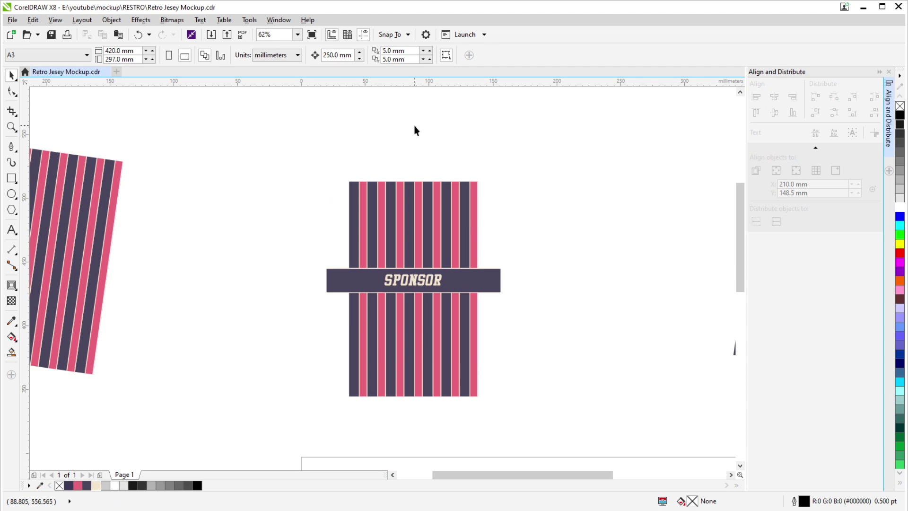
# Step: Remove the empty PowerClip frame from the front jersey's body by setting its frame type to None
pyautogui.scroll(-2, 415, 128)
pyautogui.scroll(2, 439, 239)
pyautogui.click(382, 249)
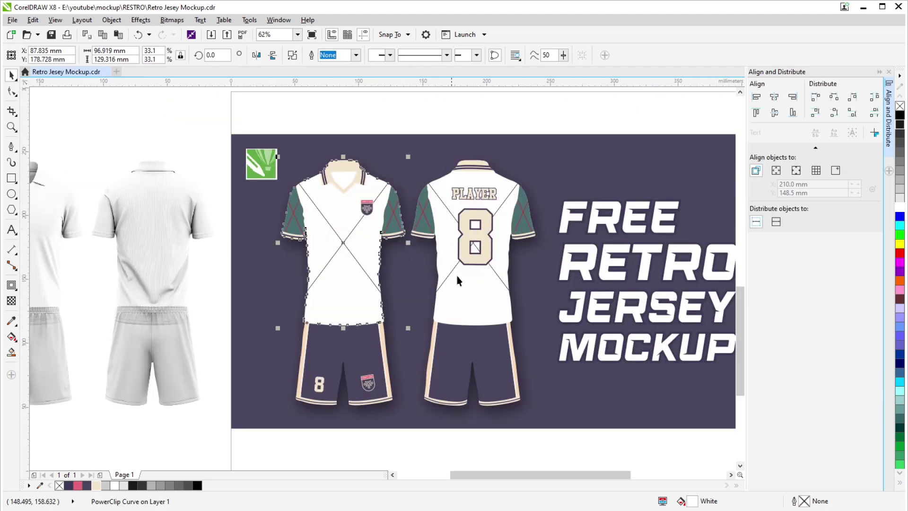
pyautogui.scroll(2, 333, 238)
pyautogui.scroll(-1, 367, 218)
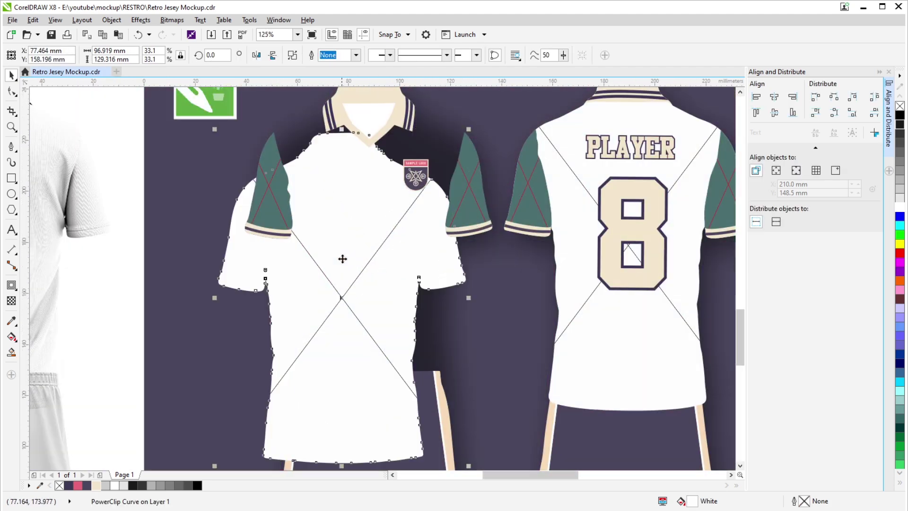
pyautogui.rightClick(369, 194)
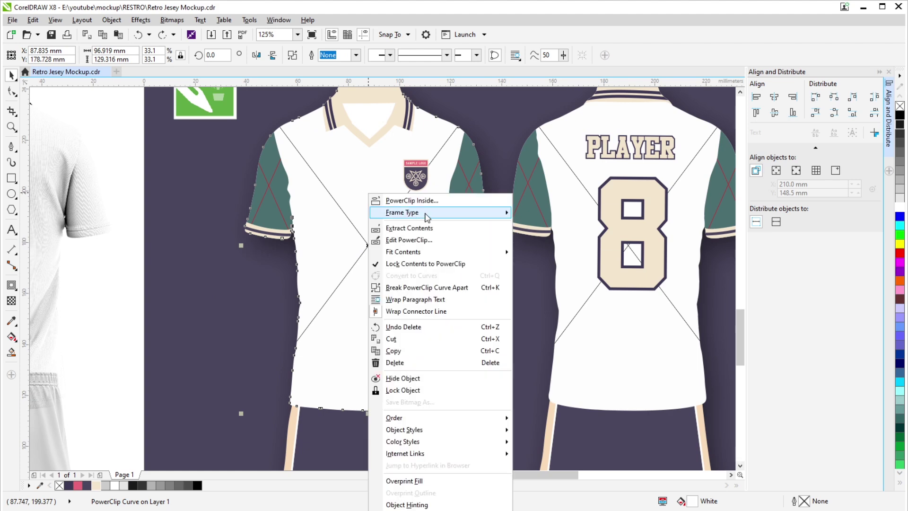
pyautogui.moveTo(426, 214)
pyautogui.click(592, 243)
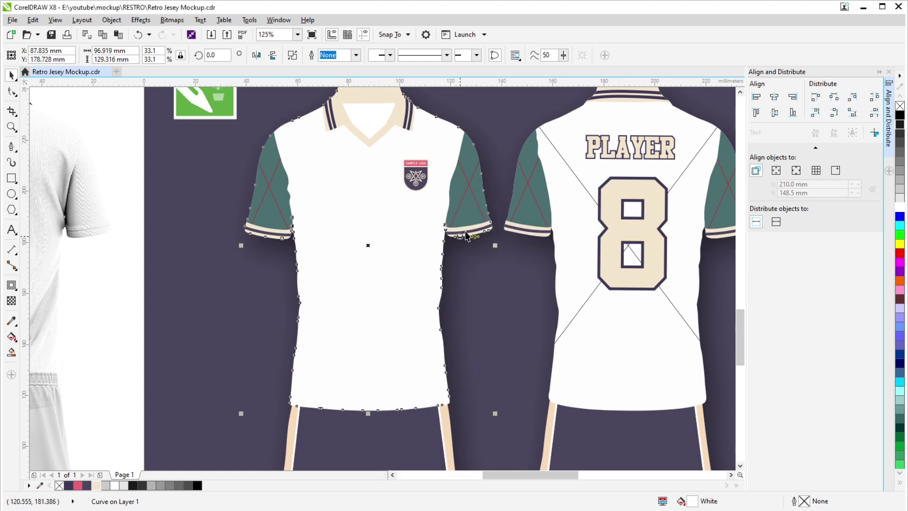
# Step: Set the frame type of both front jersey sleeves to None
pyautogui.click(470, 205)
pyautogui.rightClick(474, 202)
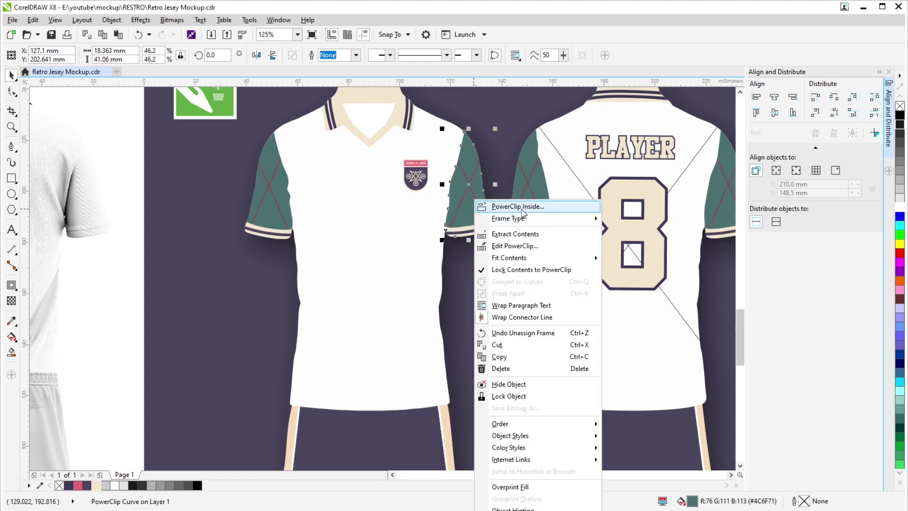
pyautogui.moveTo(521, 221)
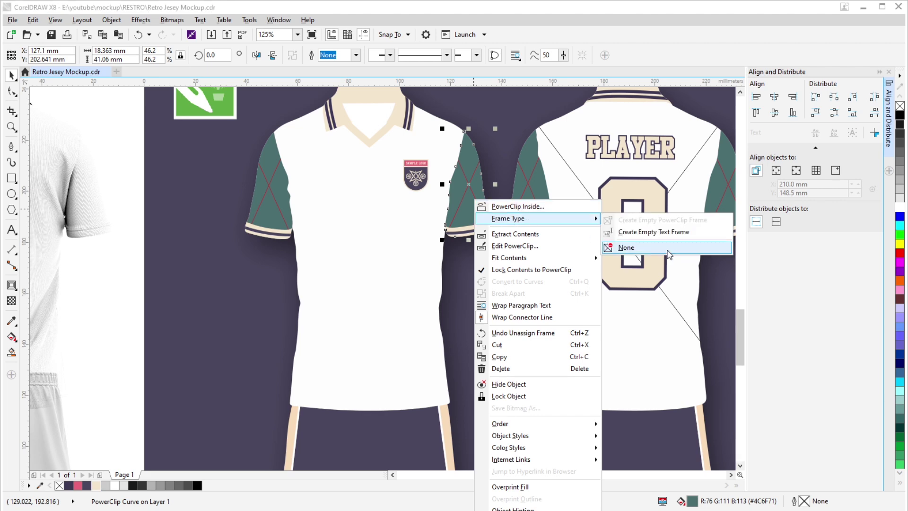
pyautogui.click(659, 249)
pyautogui.click(261, 217)
pyautogui.rightClick(263, 201)
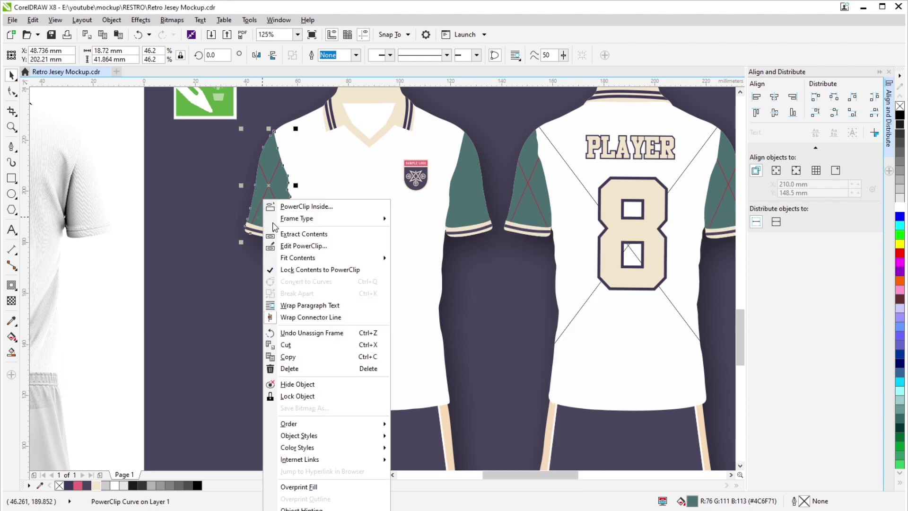
pyautogui.moveTo(368, 220)
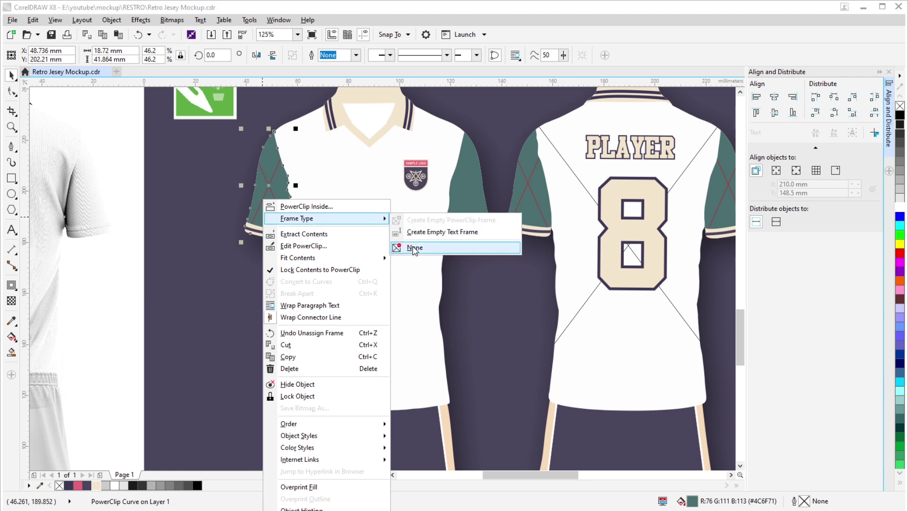
pyautogui.click(417, 247)
# Step: Set the frame type to None for the back jersey's body and its sleeve nearest the front jersey
pyautogui.click(545, 173)
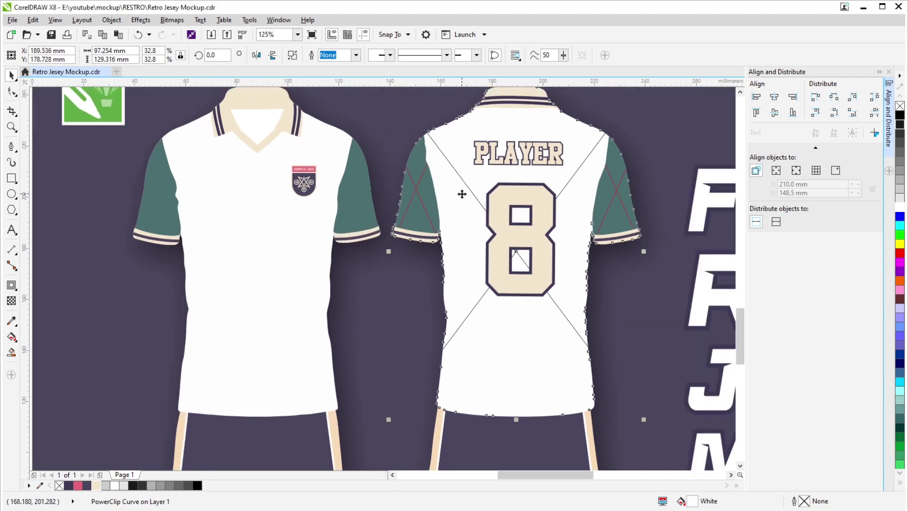
pyautogui.rightClick(461, 194)
pyautogui.moveTo(587, 214)
pyautogui.click(633, 243)
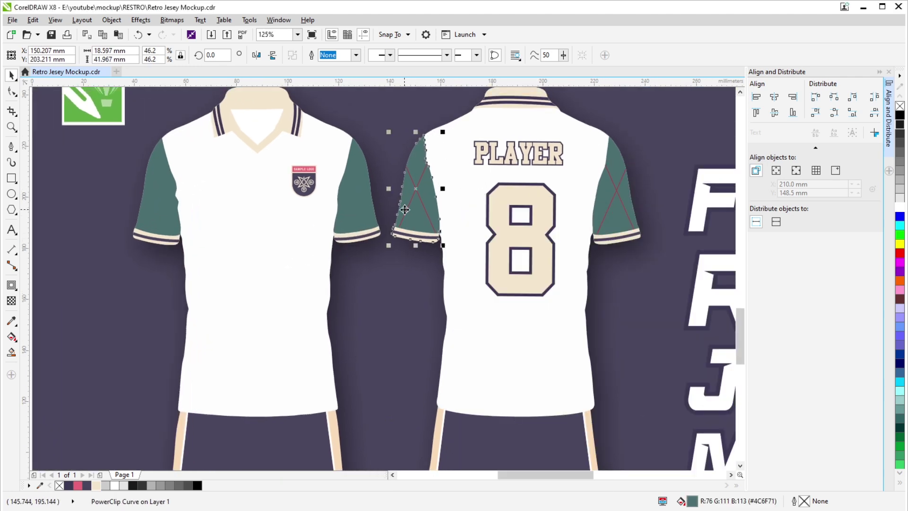
pyautogui.rightClick(405, 209)
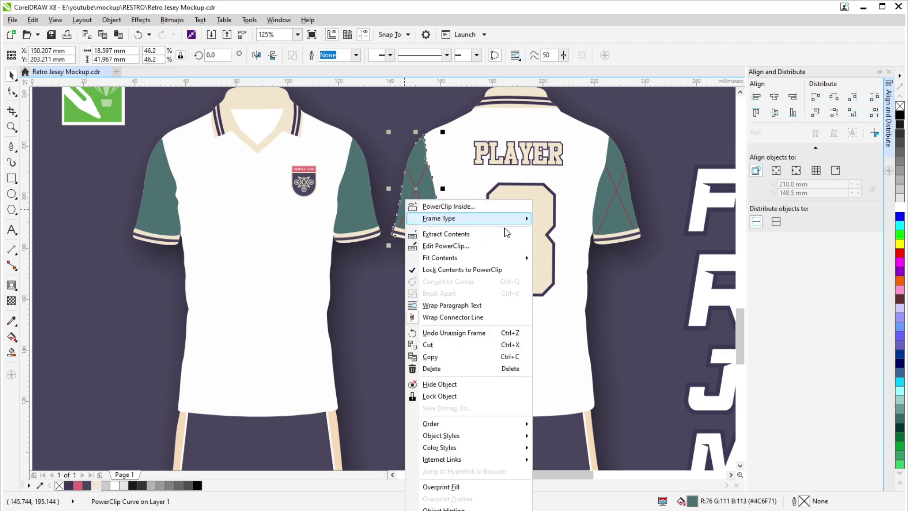
pyautogui.moveTo(492, 220)
pyautogui.click(547, 249)
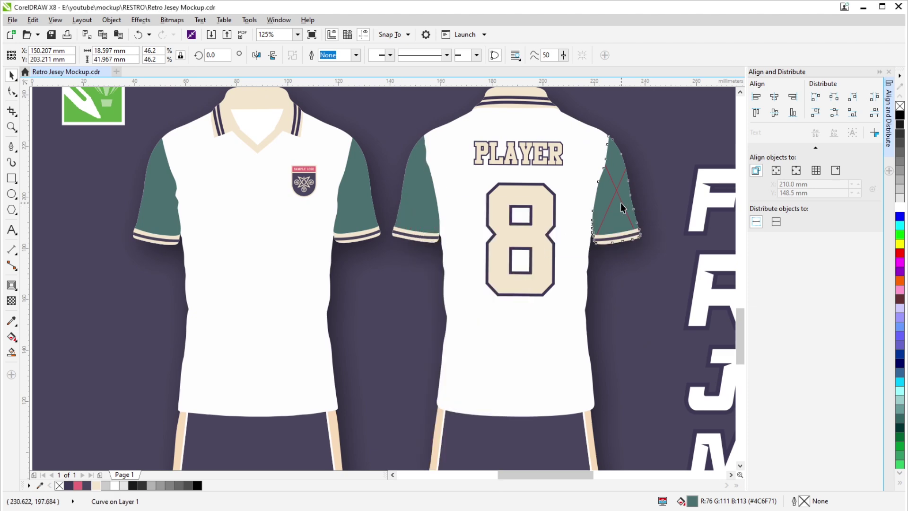
# Step: Set the frame type to None for the back jersey's outer sleeve
pyautogui.rightClick(621, 201)
pyautogui.moveTo(665, 218)
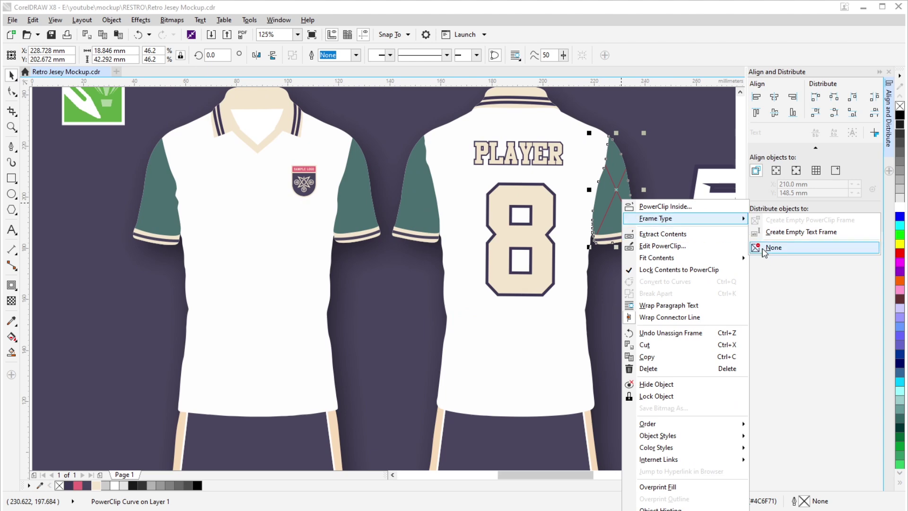
pyautogui.click(765, 248)
pyautogui.click(642, 115)
pyautogui.scroll(-1, 276, 189)
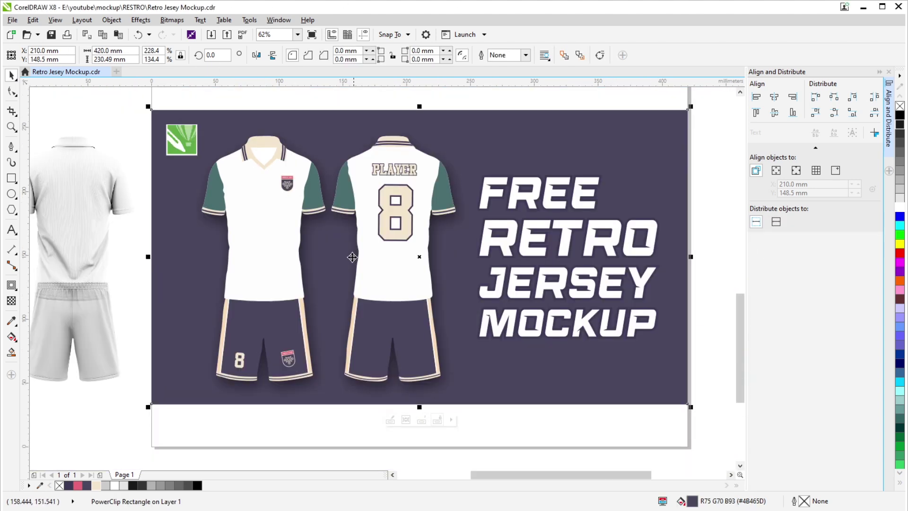
# Step: Extract the PowerClip contents of the front jersey's collar and the back jersey's collar
pyautogui.moveTo(365, 289); pyautogui.dragTo(383, 214)
pyautogui.click(386, 251)
pyautogui.moveTo(244, 200); pyautogui.dragTo(278, 294)
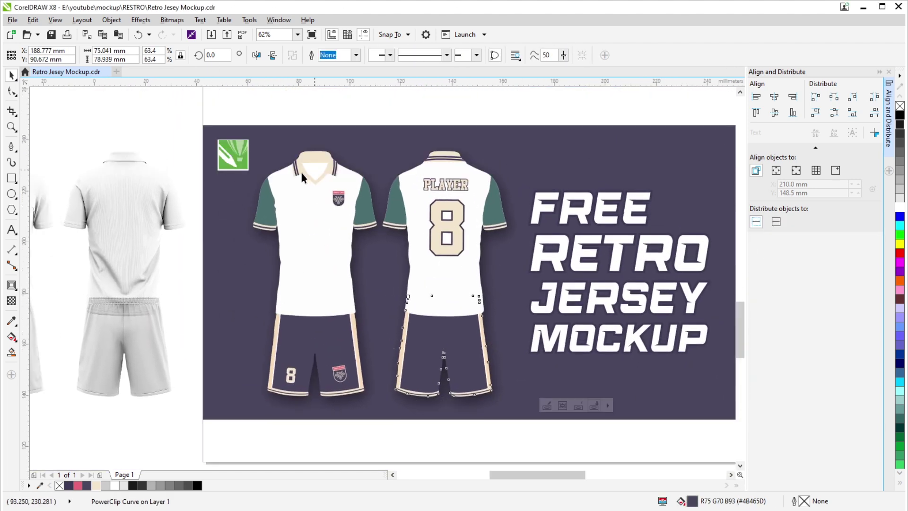
pyautogui.scroll(3, 303, 172)
pyautogui.moveTo(245, 165); pyautogui.dragTo(227, 244)
pyautogui.scroll(-3, 304, 269)
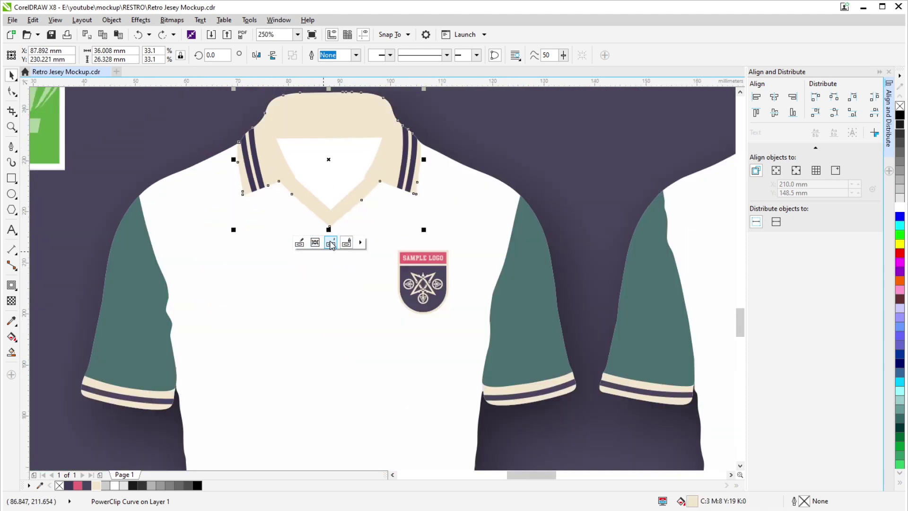
pyautogui.click(330, 246)
pyautogui.scroll(-4, 307, 241)
pyautogui.scroll(1, 440, 223)
pyautogui.click(425, 183)
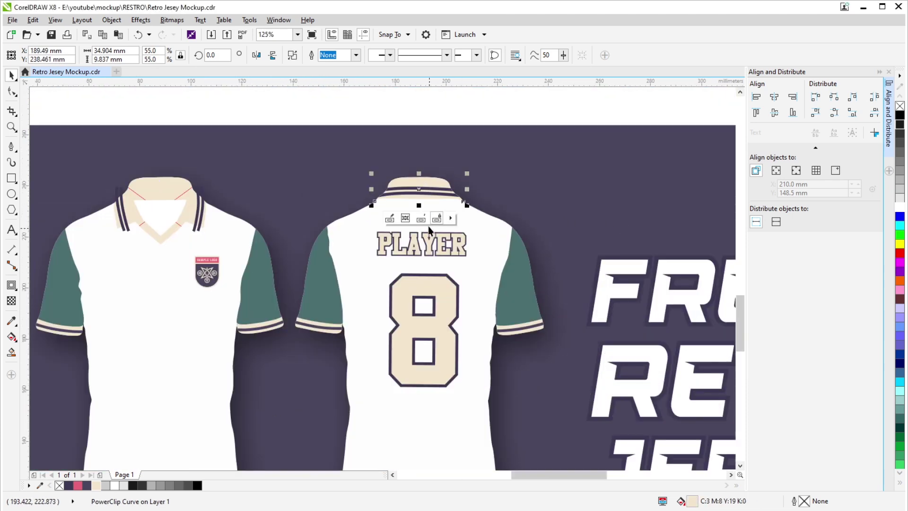
pyautogui.click(521, 169)
pyautogui.click(442, 186)
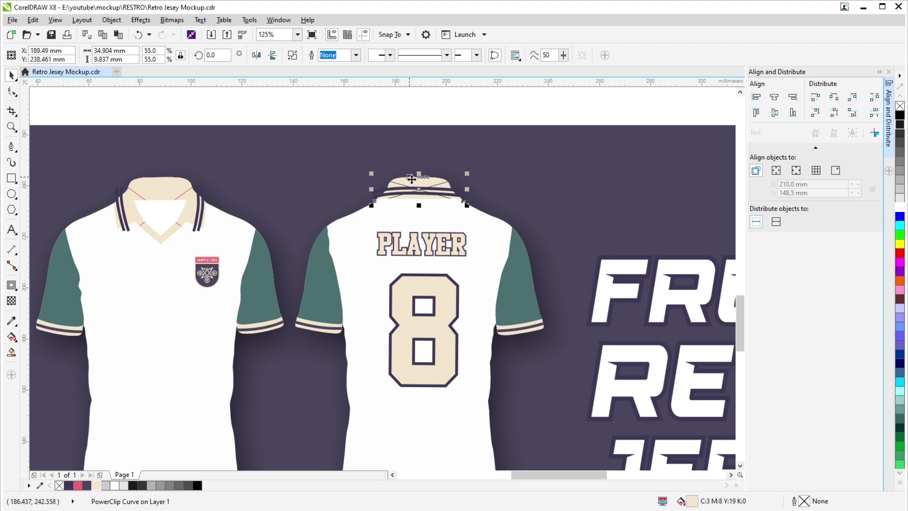
pyautogui.keyDown('shift'); pyautogui.click(138, 203); pyautogui.keyUp('shift')
pyautogui.rightClick(145, 190)
pyautogui.moveTo(202, 209)
pyautogui.click(217, 180)
pyautogui.click(451, 180)
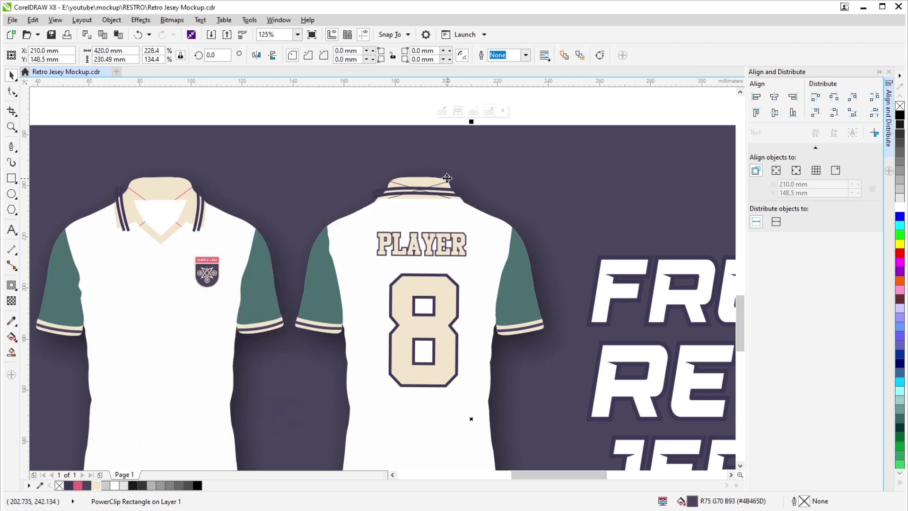
# Step: Weld the front and back collars into one object and set its frame type to None
pyautogui.click(427, 180)
pyautogui.keyDown('shift'); pyautogui.click(179, 190); pyautogui.keyUp('shift')
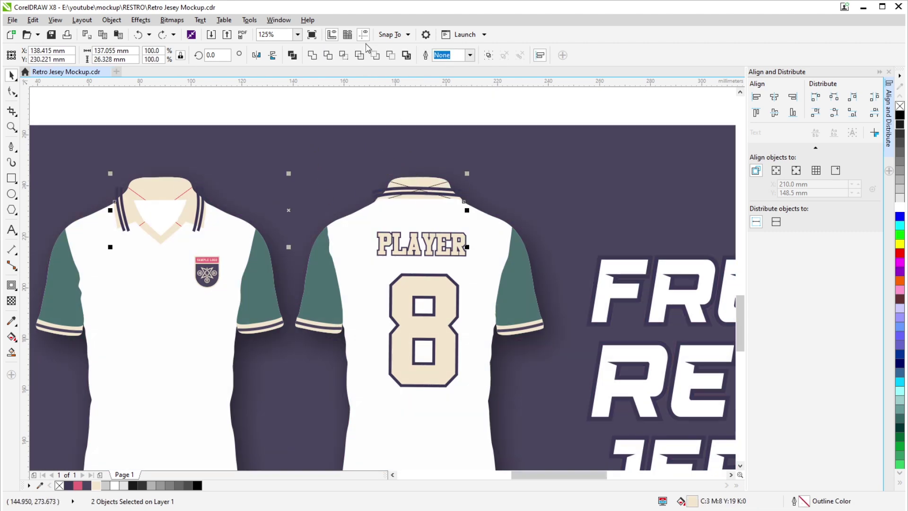
pyautogui.click(312, 56)
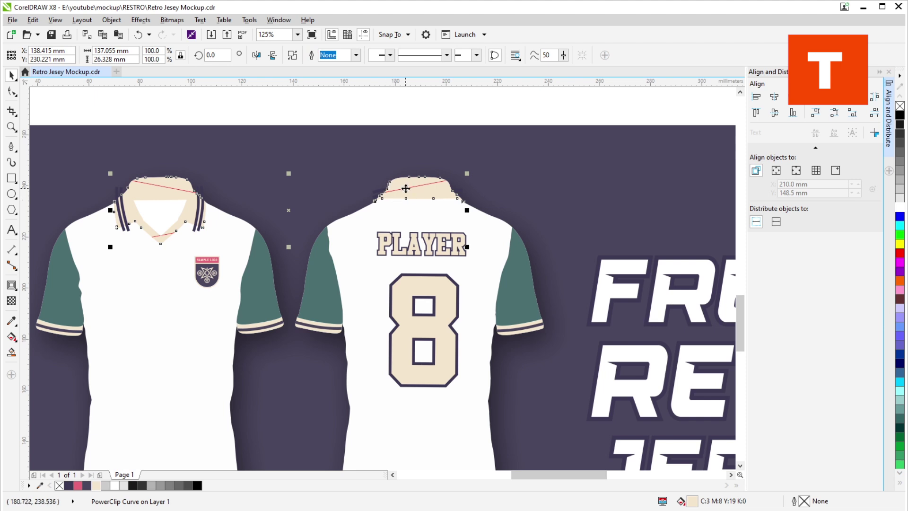
pyautogui.rightClick(405, 189)
pyautogui.moveTo(428, 205)
pyautogui.click(600, 237)
# Step: Break the welded collar curve apart into separate front and back collars
pyautogui.moveTo(409, 192); pyautogui.dragTo(405, 174)
pyautogui.hotkey('ctrl', 'z')
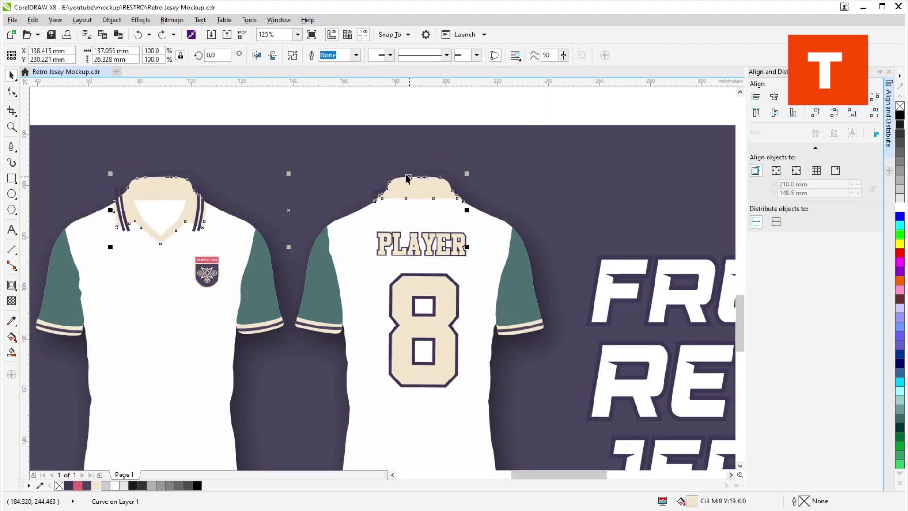
pyautogui.hotkey('ctrl', 'k')
pyautogui.click(456, 172)
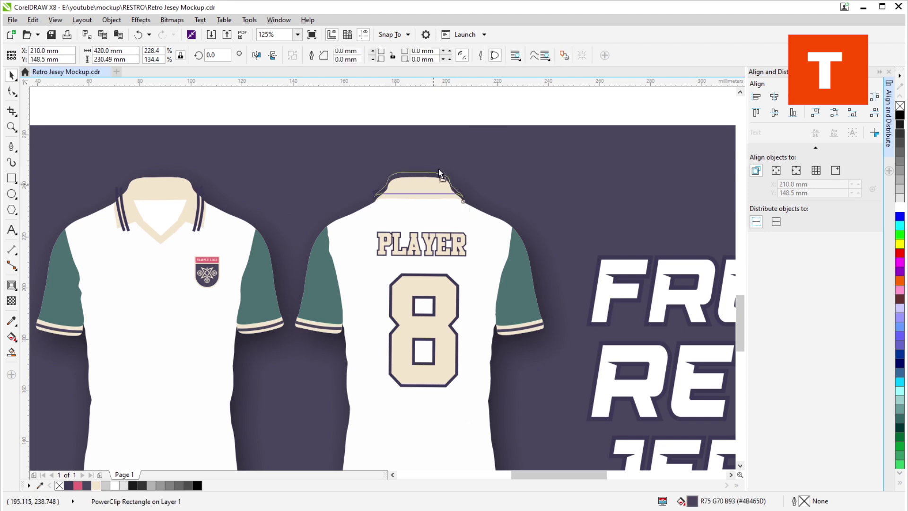
pyautogui.moveTo(433, 188); pyautogui.dragTo(447, 151)
pyautogui.hotkey('ctrl', 'z')
# Step: Delete the extracted dark stripes from the front and back collars
pyautogui.click(204, 198)
pyautogui.scroll(1, 204, 191)
pyautogui.click(203, 191)
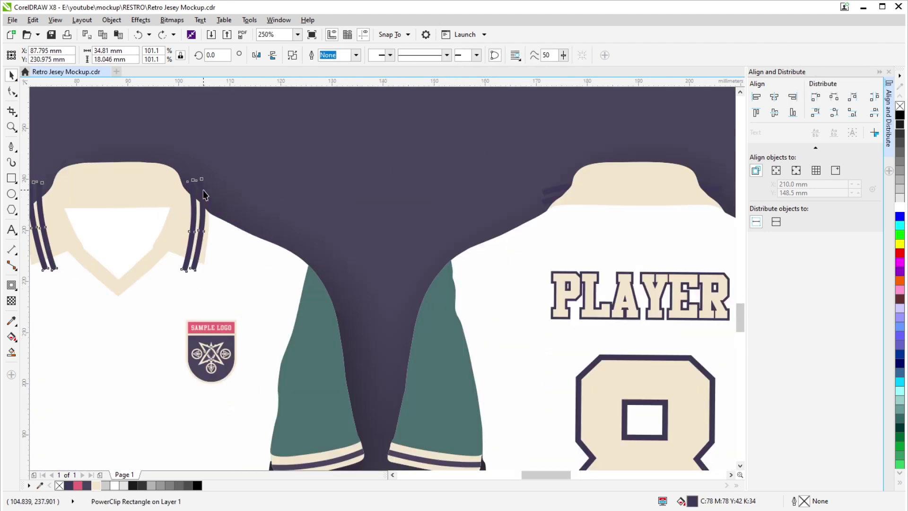
pyautogui.keyDown('ctrl'); pyautogui.click(547, 215); pyautogui.keyUp('ctrl')
pyautogui.scroll(-4, 480, 211)
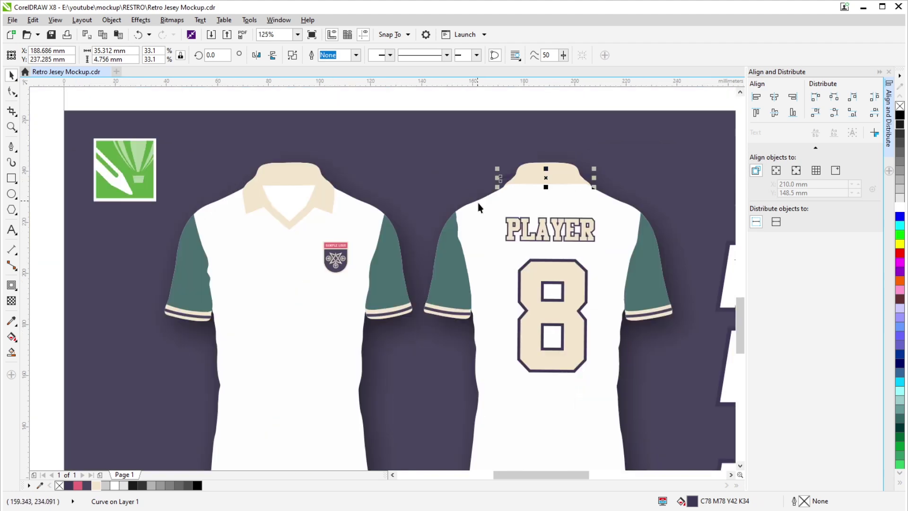
pyautogui.press('Escape')
# Step: Extract the dark stripes from the sleeve cuffs of both jerseys and delete them
pyautogui.moveTo(452, 231); pyautogui.dragTo(440, 141)
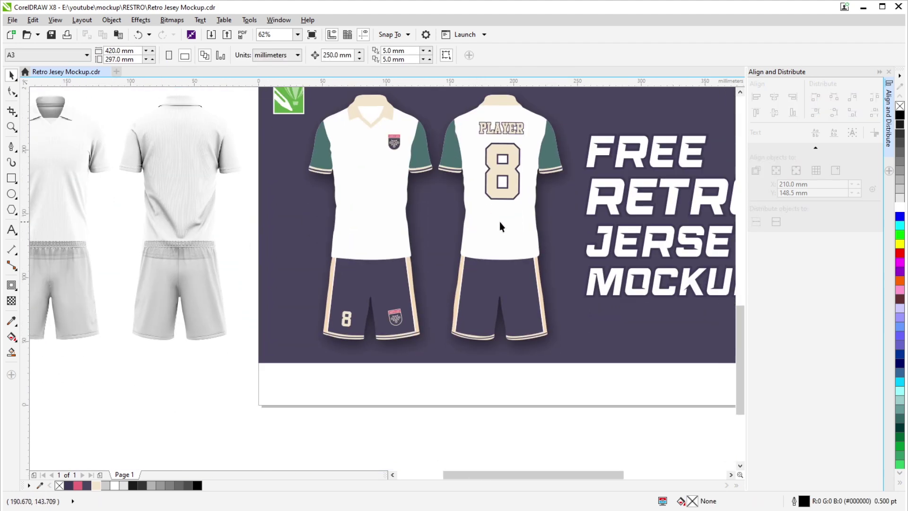
pyautogui.scroll(1, 453, 175)
pyautogui.click(453, 167)
pyautogui.click(421, 189)
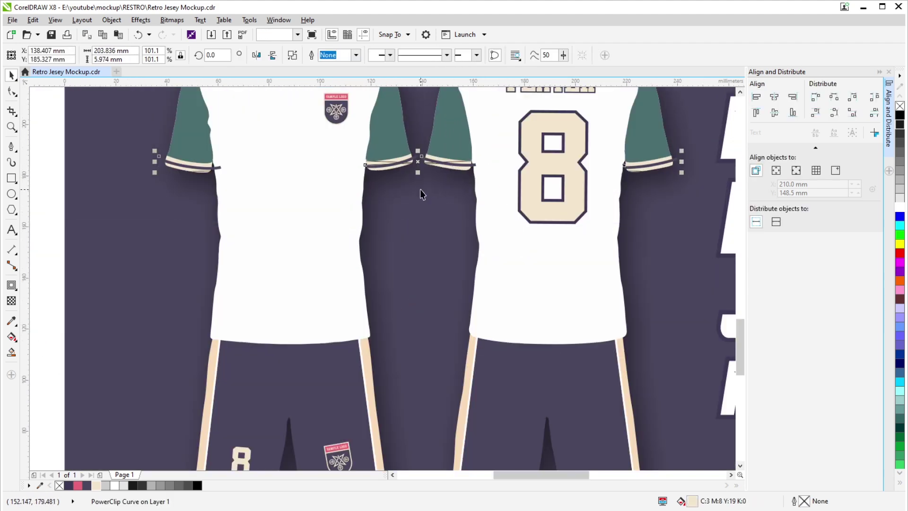
pyautogui.press('Delete')
# Step: Set the frame type of the combined sleeve cuffs to None
pyautogui.click(397, 174)
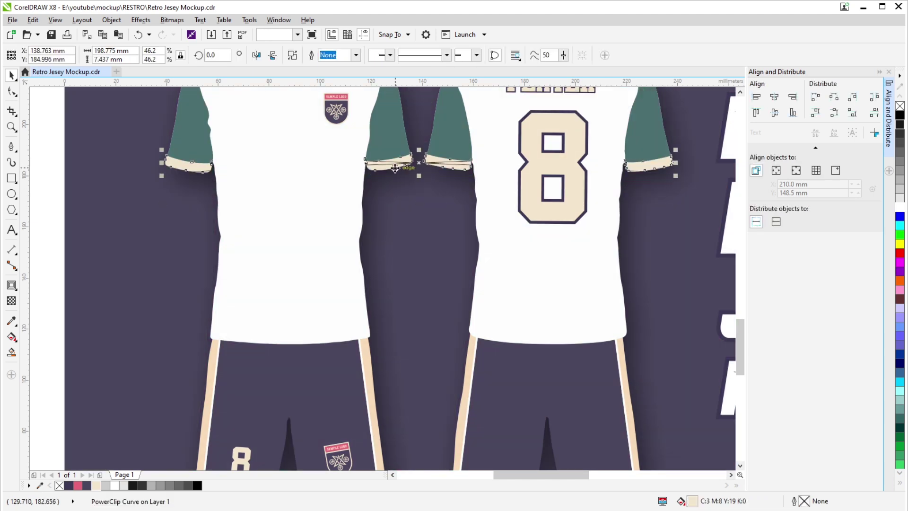
pyautogui.rightClick(396, 168)
pyautogui.moveTo(431, 187)
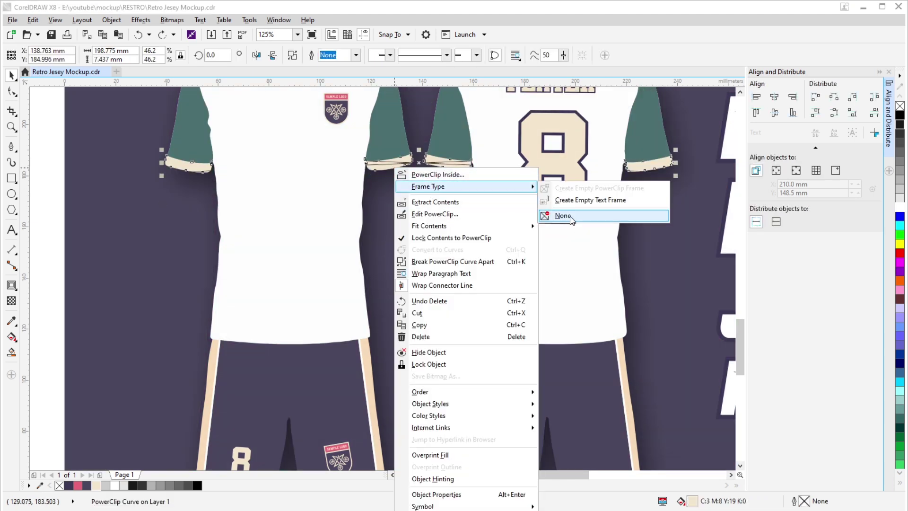
pyautogui.click(561, 215)
pyautogui.moveTo(441, 152); pyautogui.dragTo(412, 223)
pyautogui.hotkey('ctrl', 'z')
# Step: Break the combined cuff curve apart into separate cuffs
pyautogui.rightClick(434, 142)
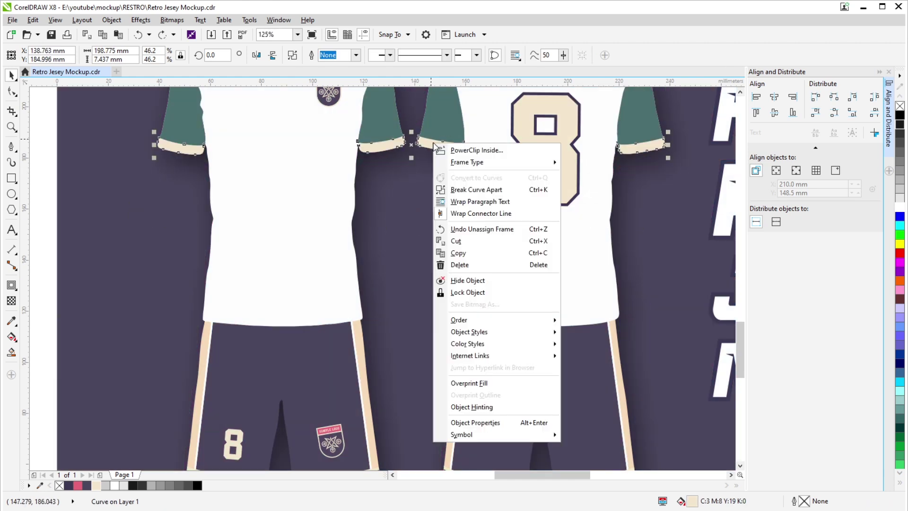
pyautogui.click(400, 182)
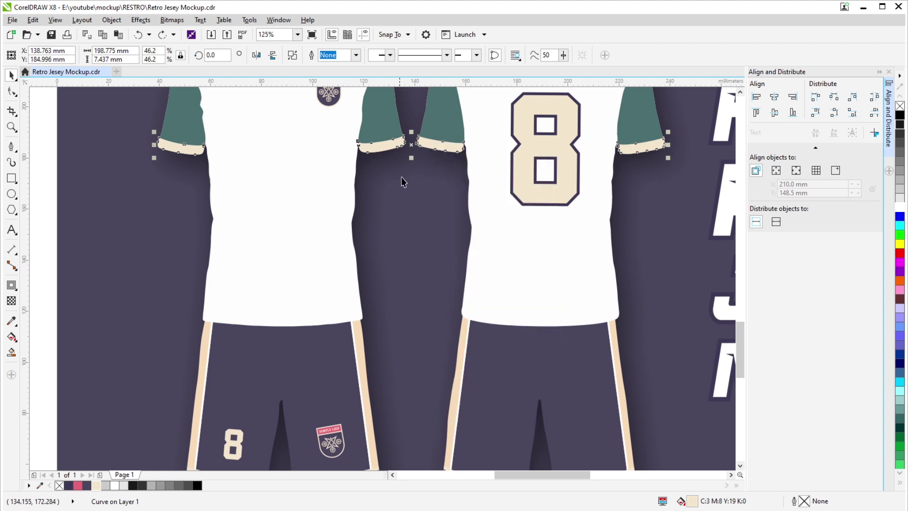
pyautogui.click(433, 148)
pyautogui.hotkey('ctrl', 'k')
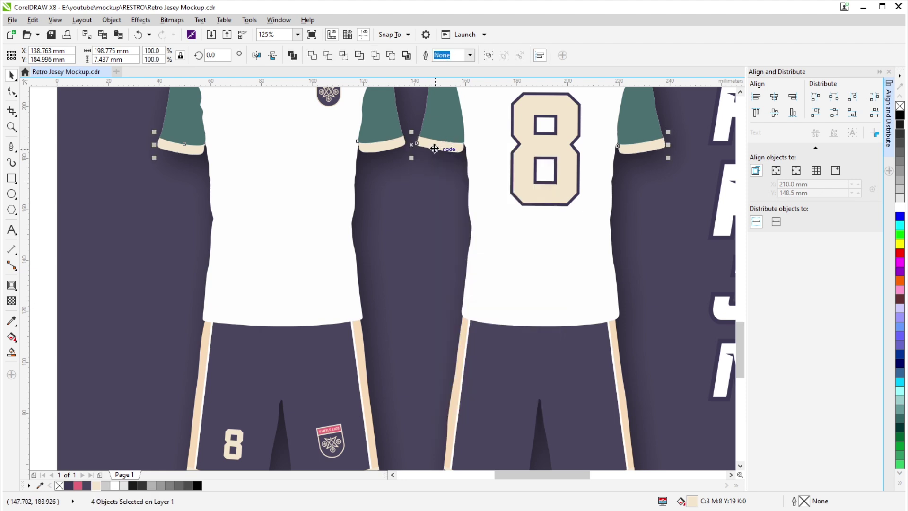
# Step: Extract the side stripes from the front and back shorts and delete them
pyautogui.click(438, 289)
pyautogui.moveTo(438, 290); pyautogui.dragTo(419, 142)
pyautogui.moveTo(349, 315); pyautogui.dragTo(341, 372)
pyautogui.hotkey('ctrl', 'z')
pyautogui.click(271, 354)
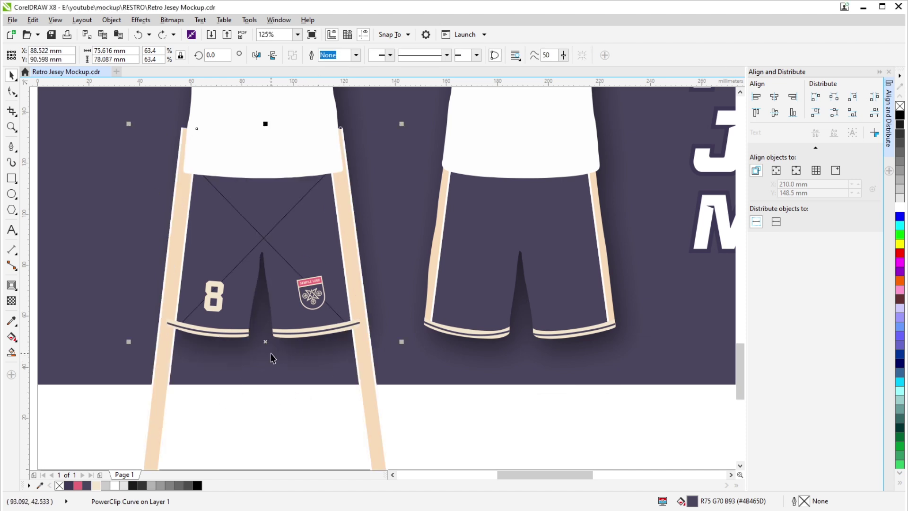
pyautogui.press('Delete')
pyautogui.press('Delete')
pyautogui.click(427, 310)
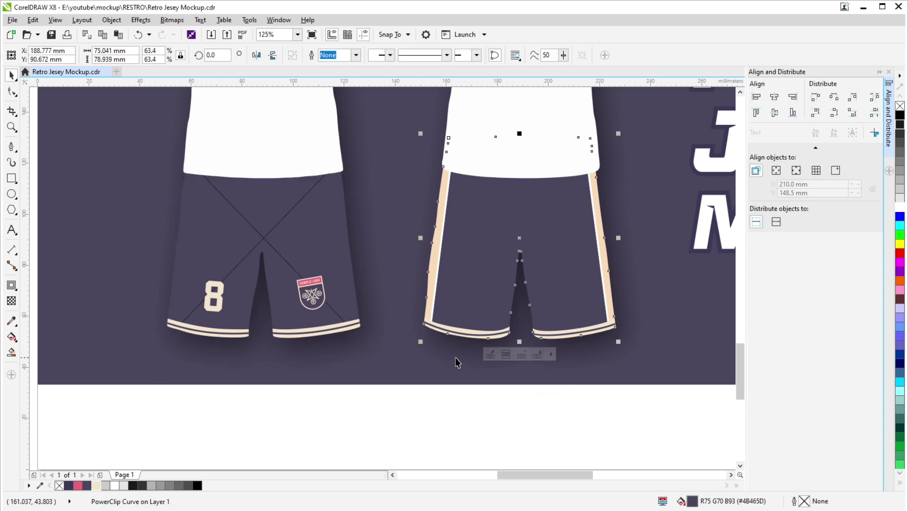
pyautogui.click(523, 354)
pyautogui.press('Delete')
# Step: Set the frame type to None for both the back shorts and the front shorts
pyautogui.click(466, 312)
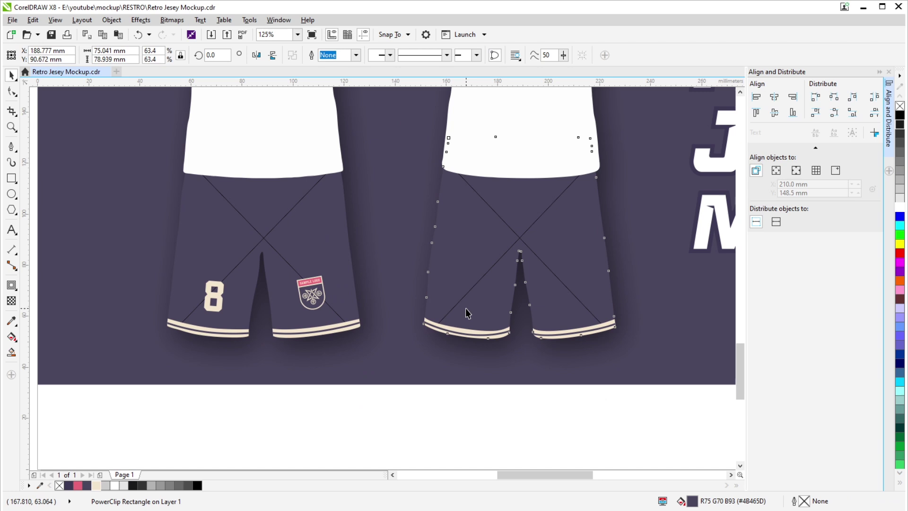
pyautogui.rightClick(468, 238)
pyautogui.click(443, 214)
pyautogui.rightClick(458, 200)
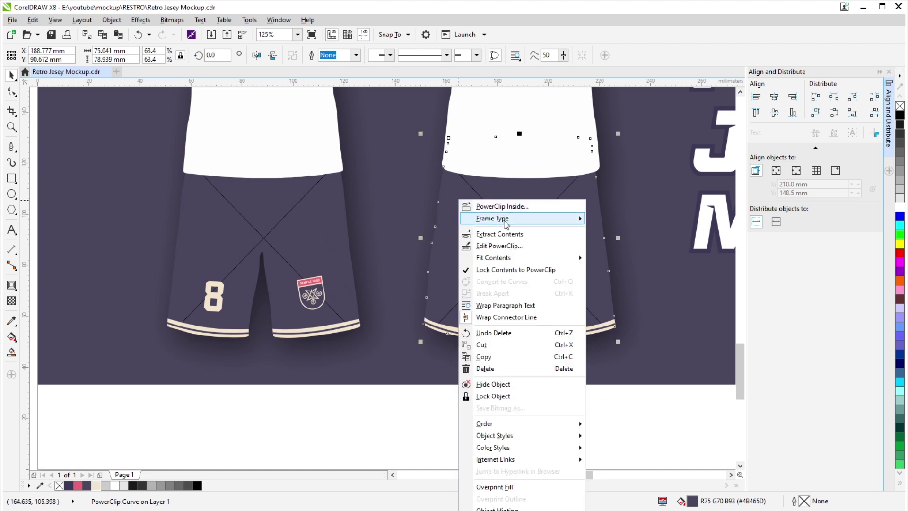
pyautogui.moveTo(505, 223)
pyautogui.click(615, 248)
pyautogui.click(367, 245)
pyautogui.rightClick(322, 199)
pyautogui.moveTo(374, 218)
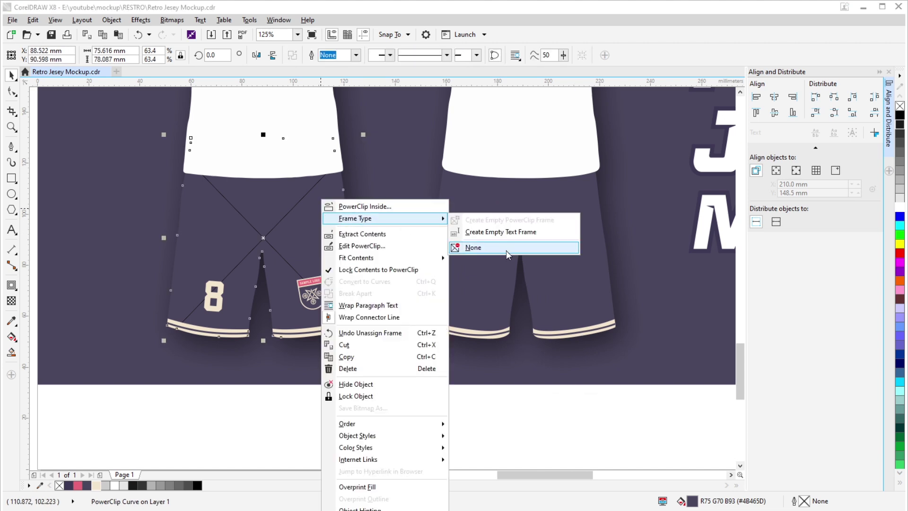
pyautogui.click(484, 248)
pyautogui.click(393, 223)
pyautogui.click(325, 226)
pyautogui.click(489, 272)
pyautogui.keyDown('shift'); pyautogui.click(311, 232); pyautogui.keyUp('shift')
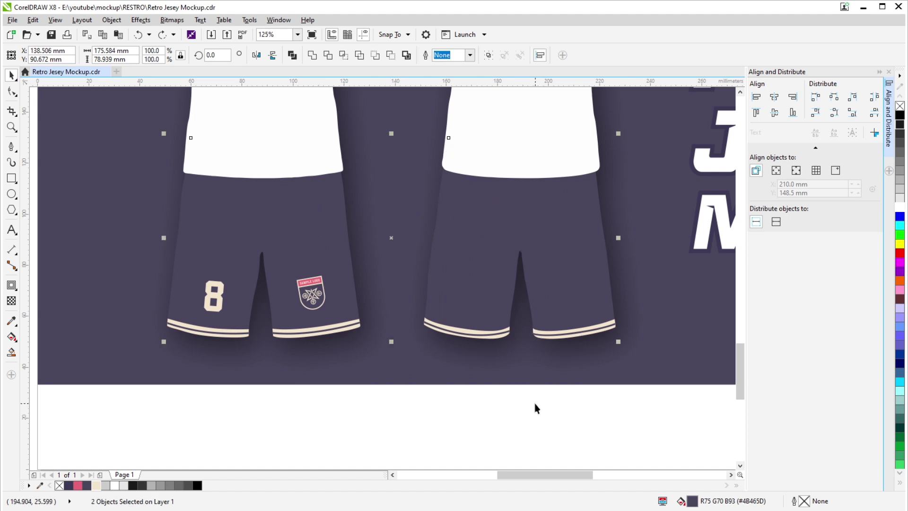
# Step: Sample the shorts' dark purple #4B465D and fill all four sleeves of the front and back jerseys with it
pyautogui.scroll(-1, 389, 314)
pyautogui.scroll(2, 431, 291)
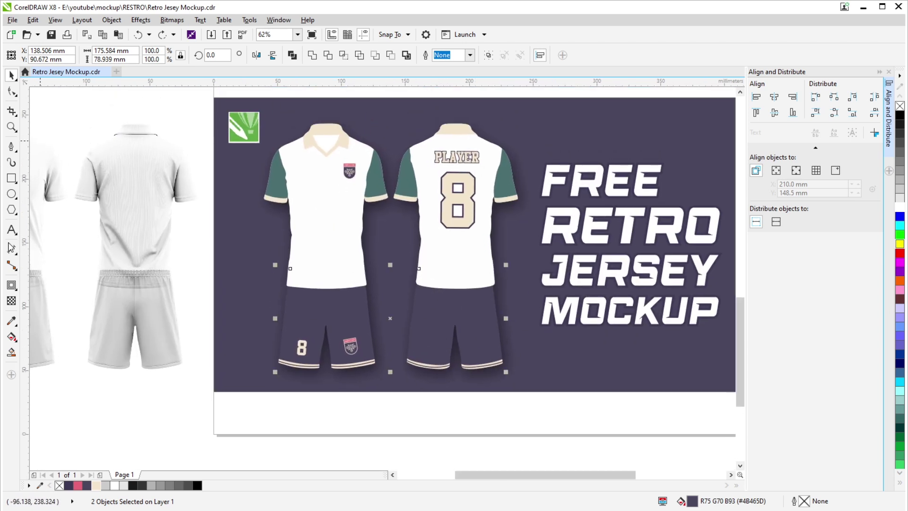
pyautogui.click(12, 320)
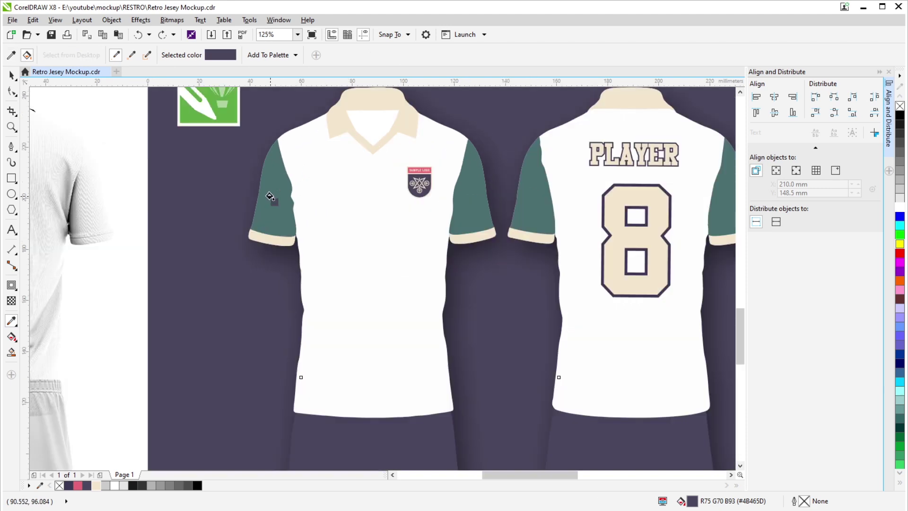
pyautogui.scroll(1, 279, 159)
pyautogui.click(467, 201)
pyautogui.moveTo(547, 237); pyautogui.dragTo(432, 213)
pyautogui.click(426, 185)
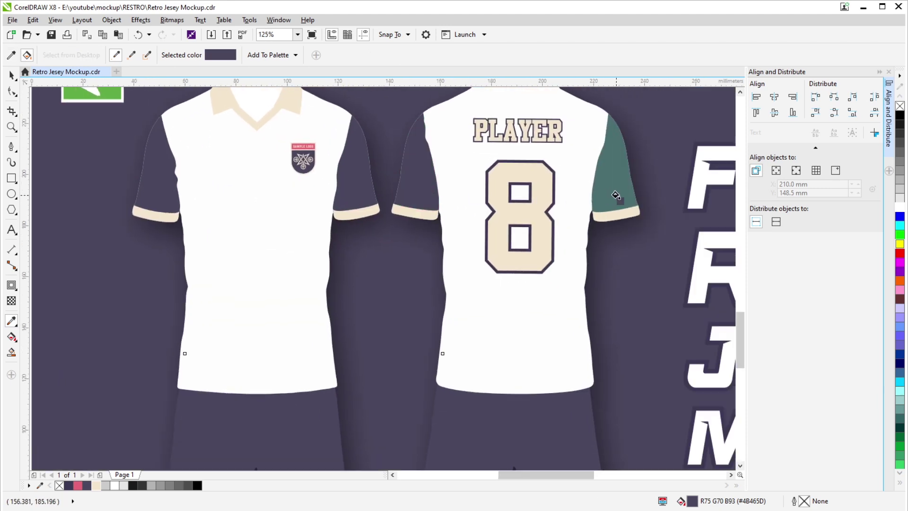
pyautogui.click(617, 198)
pyautogui.scroll(-1, 535, 270)
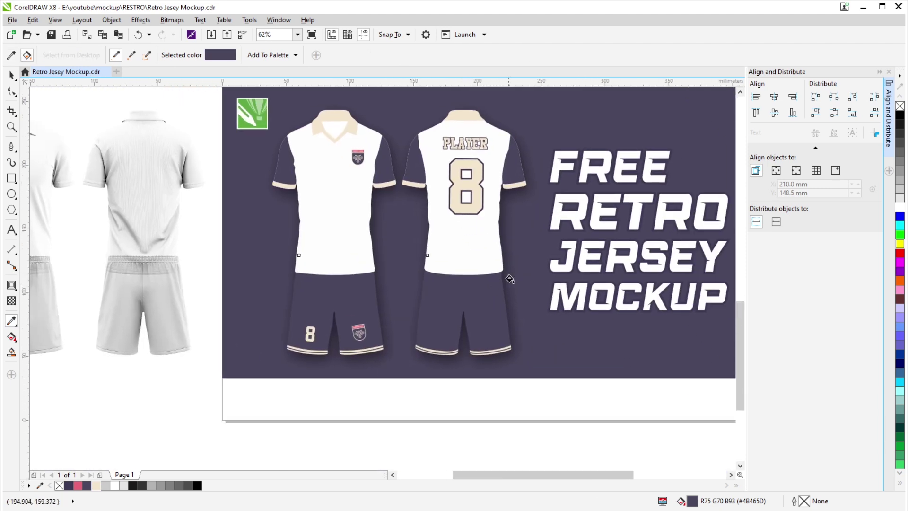
# Step: Try the jersey shading group over the colored jerseys by shifting it 250 mm, and move it back beside the page
pyautogui.press('space')
pyautogui.moveTo(478, 153); pyautogui.dragTo(499, 236)
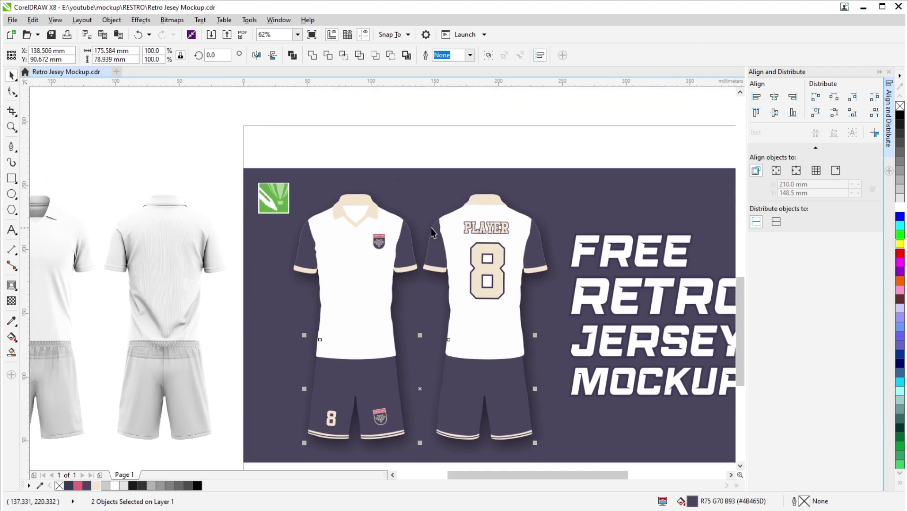
pyautogui.scroll(-1, 427, 226)
pyautogui.click(378, 136)
pyautogui.moveTo(452, 181); pyautogui.dragTo(418, 193)
pyautogui.click(260, 239)
pyautogui.press('Right')
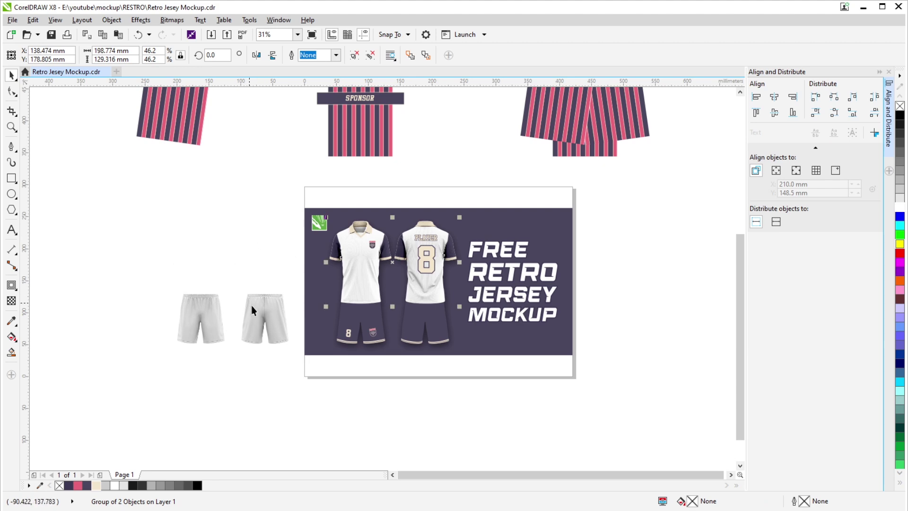
pyautogui.scroll(1, 250, 305)
pyautogui.hotkey('shift', 'Left')
# Step: Sample the collar's cream color (C3 M8 Y19 K0) and fill the front and back jersey bodies with it
pyautogui.click(435, 255)
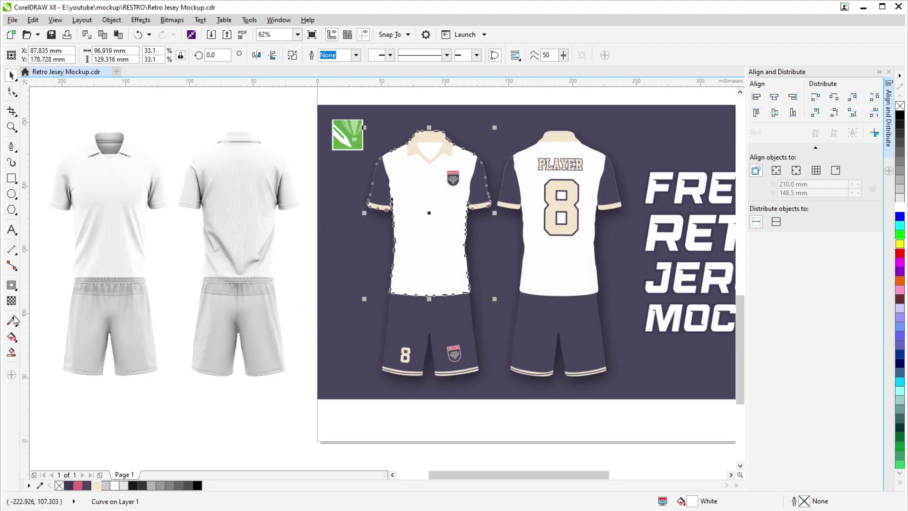
pyautogui.click(12, 318)
pyautogui.scroll(1, 418, 148)
pyautogui.click(419, 147)
pyautogui.click(450, 299)
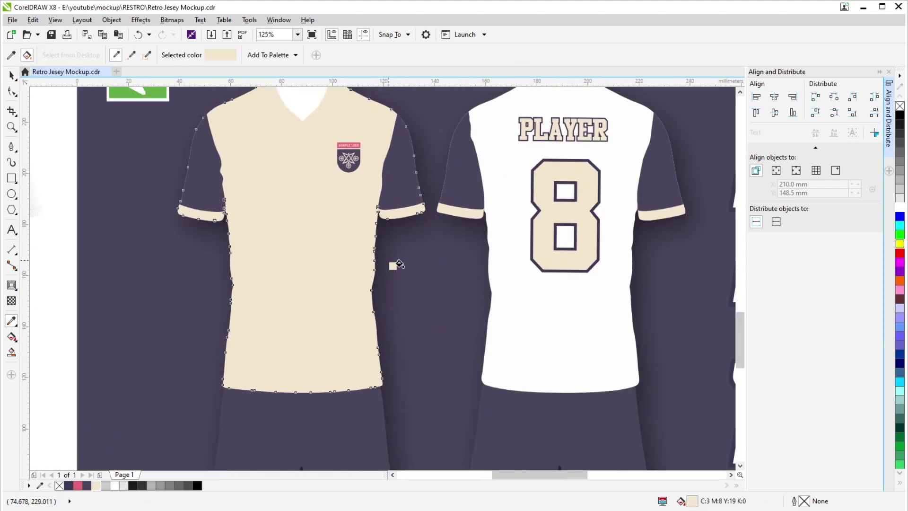
pyautogui.scroll(-1, 561, 316)
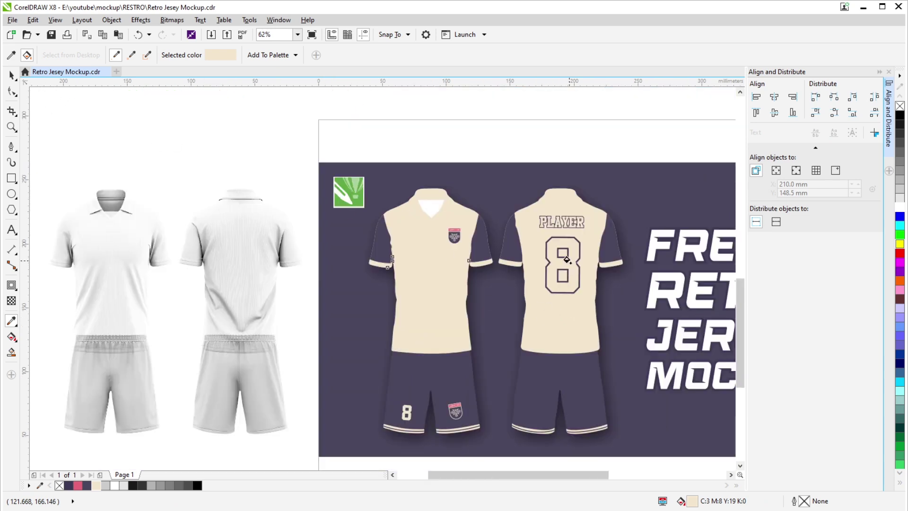
# Step: Sample the shorts' dark purple and fill the back jersey's number 8 and PLAYER lettering with it
pyautogui.keyDown('shift'); pyautogui.click(549, 399); pyautogui.keyUp('shift')
pyautogui.scroll(1, 570, 265)
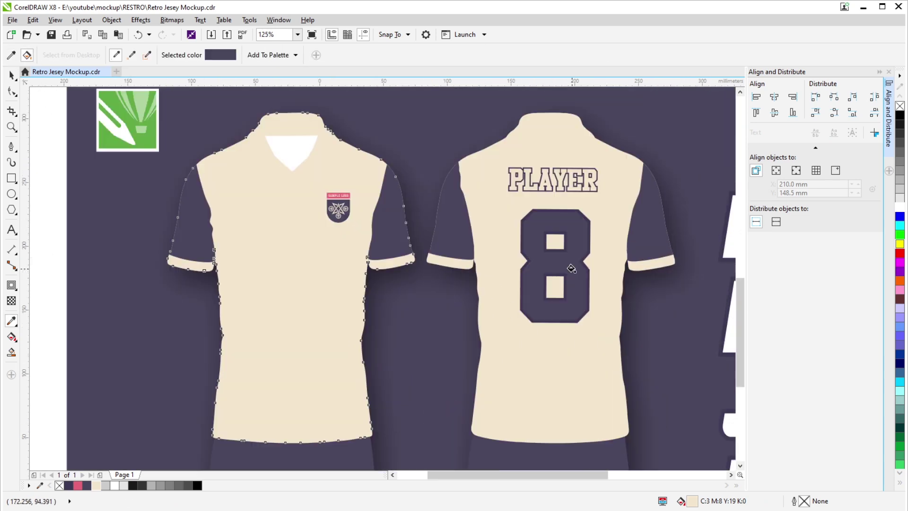
pyautogui.scroll(-1, 571, 268)
pyautogui.scroll(2, 577, 208)
pyautogui.scroll(1, 534, 229)
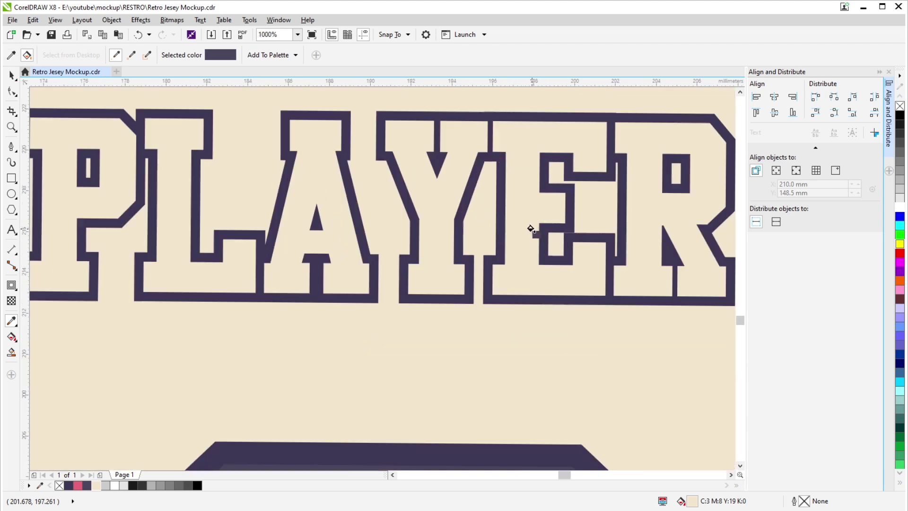
pyautogui.click(534, 228)
pyautogui.scroll(-3, 527, 217)
pyautogui.press('space')
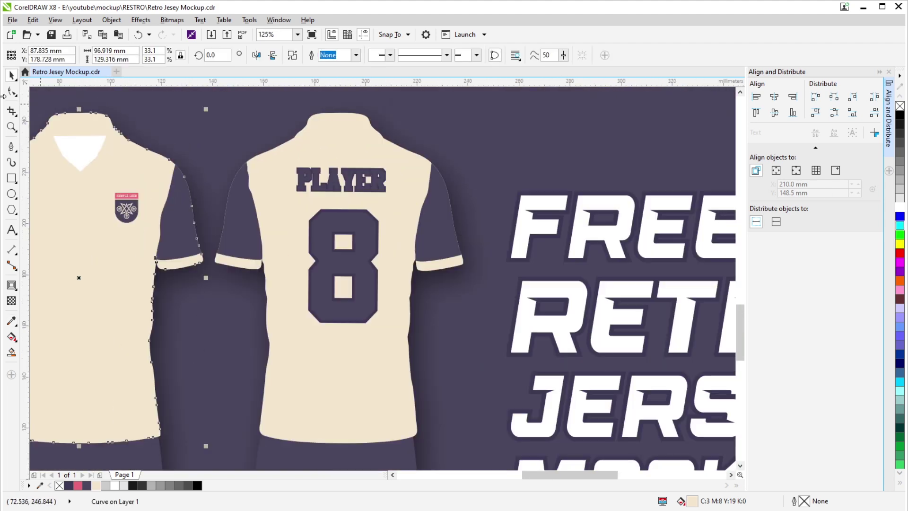
# Step: Shift the jersey shading group and the shorts shading group 250 mm right, over the colored jerseys and shorts
pyautogui.scroll(-2, 307, 236)
pyautogui.moveTo(143, 204); pyautogui.dragTo(202, 167)
pyautogui.moveTo(174, 194); pyautogui.dragTo(332, 215)
pyautogui.scroll(1, 215, 263)
pyautogui.click(223, 250)
pyautogui.hotkey('ctrl', 'r')
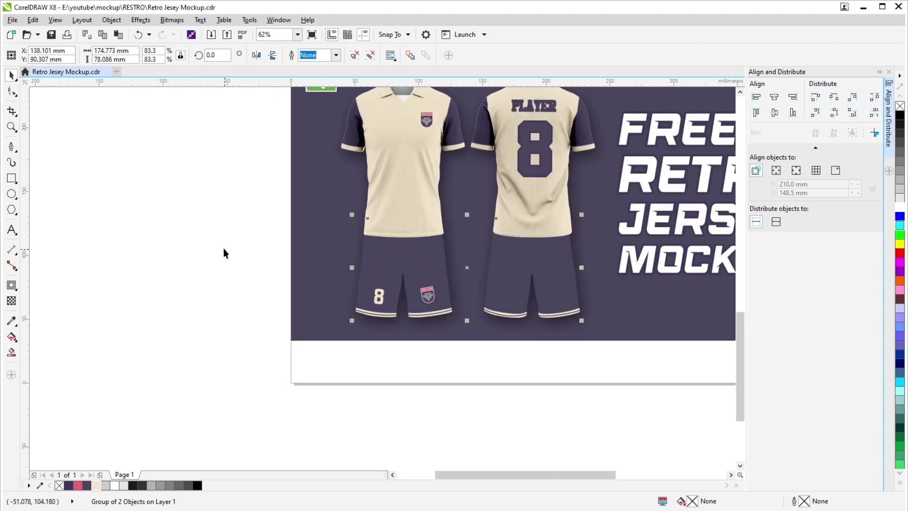
# Step: Undo the shorts shading group's move and redo it to compare the shorts with and without shading
pyautogui.scroll(-1, 337, 247)
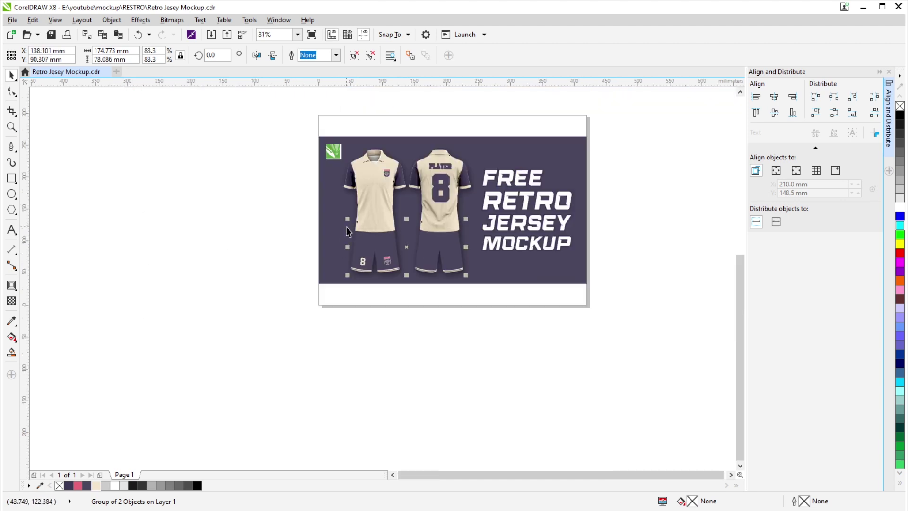
pyautogui.hotkey('ctrl', 'z')
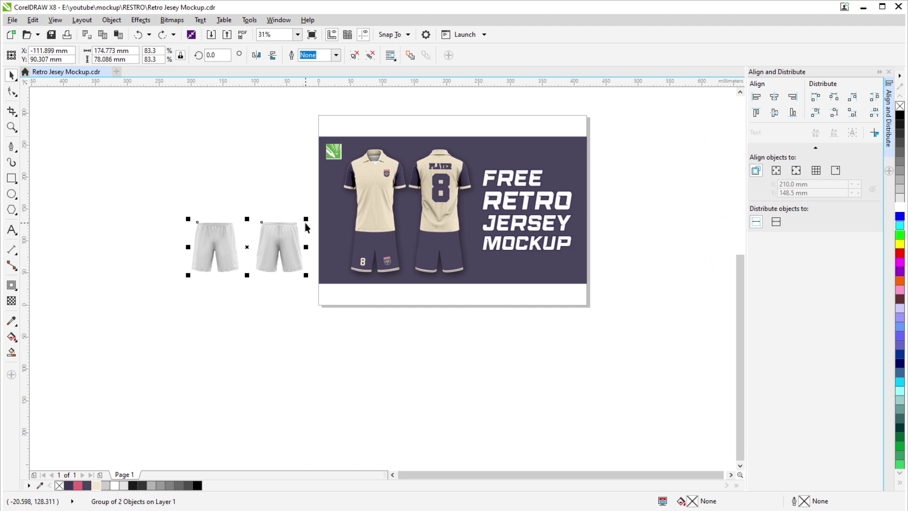
pyautogui.scroll(1, 317, 236)
pyautogui.hotkey('ctrl', 'shift', 'z')
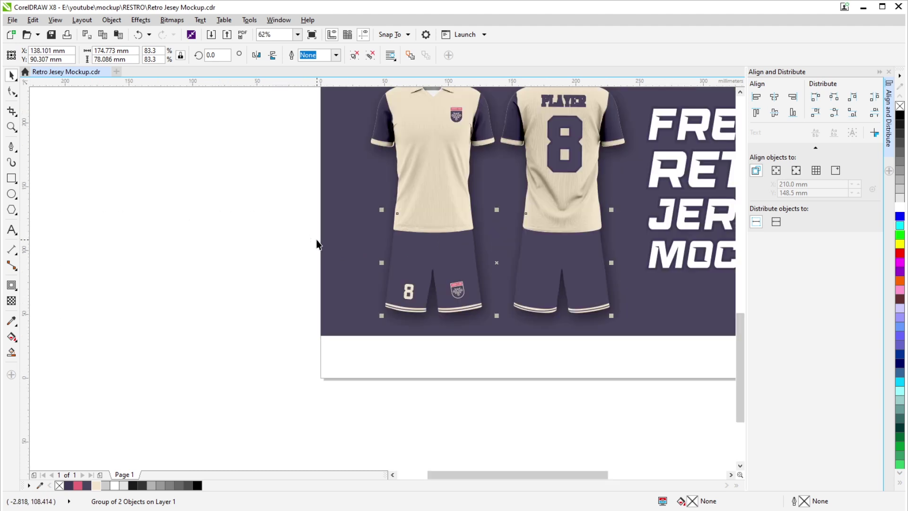
pyautogui.scroll(2, 480, 221)
pyautogui.scroll(-1, 430, 221)
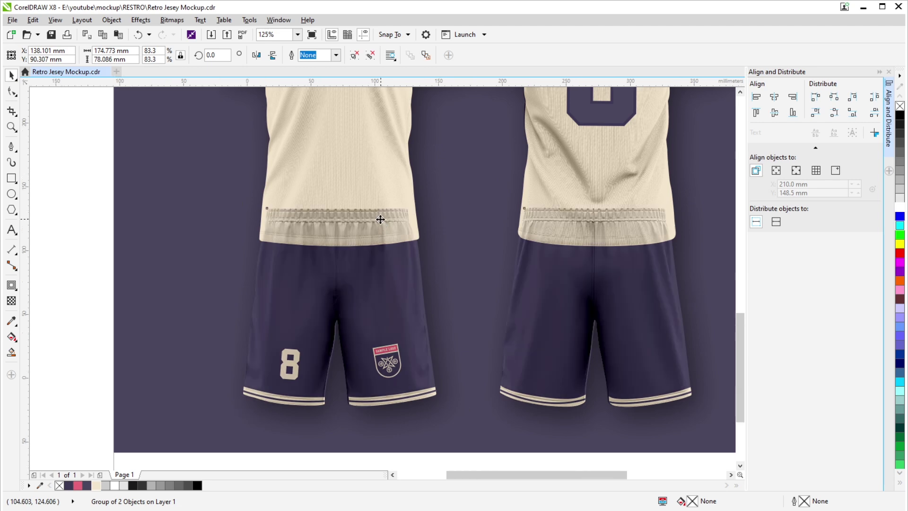
# Step: Delete the green logo image in the upper-left corner of the artwork
pyautogui.scroll(-2, 382, 220)
pyautogui.moveTo(261, 126); pyautogui.dragTo(348, 186)
pyautogui.press('pagedown')
pyautogui.click(521, 341)
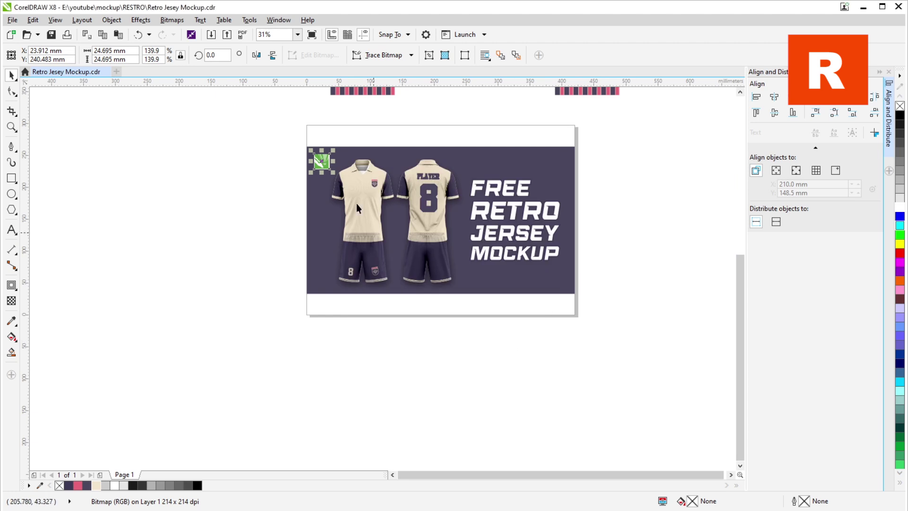
pyautogui.click(274, 112)
pyautogui.moveTo(274, 108); pyautogui.dragTo(340, 181)
pyautogui.press('Delete')
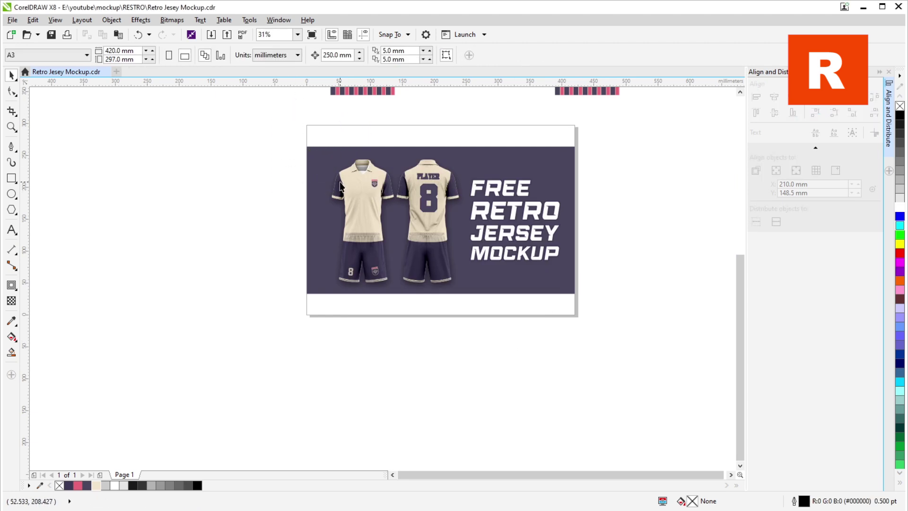
# Step: Bring the front and back jersey pieces and their shading to the front of the layer, above the shorts' waistbands
pyautogui.moveTo(250, 127); pyautogui.dragTo(473, 256)
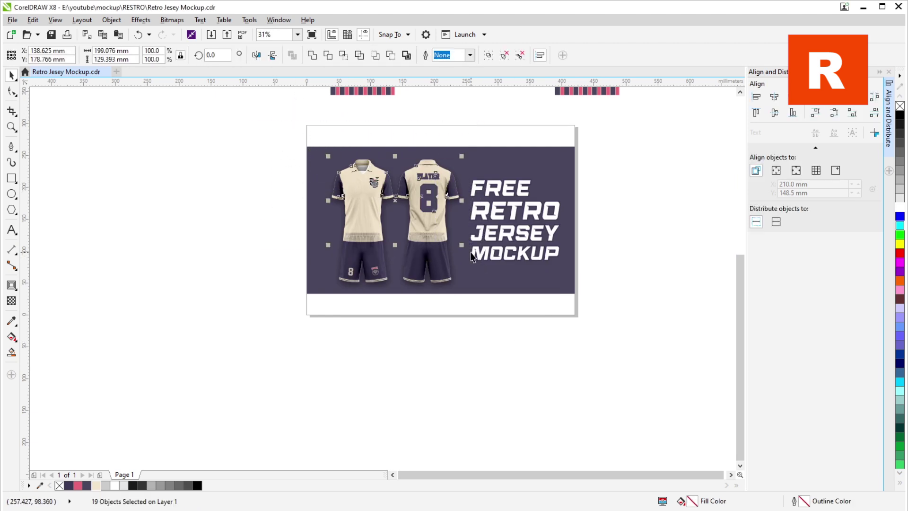
pyautogui.press('Escape')
pyautogui.scroll(2, 390, 213)
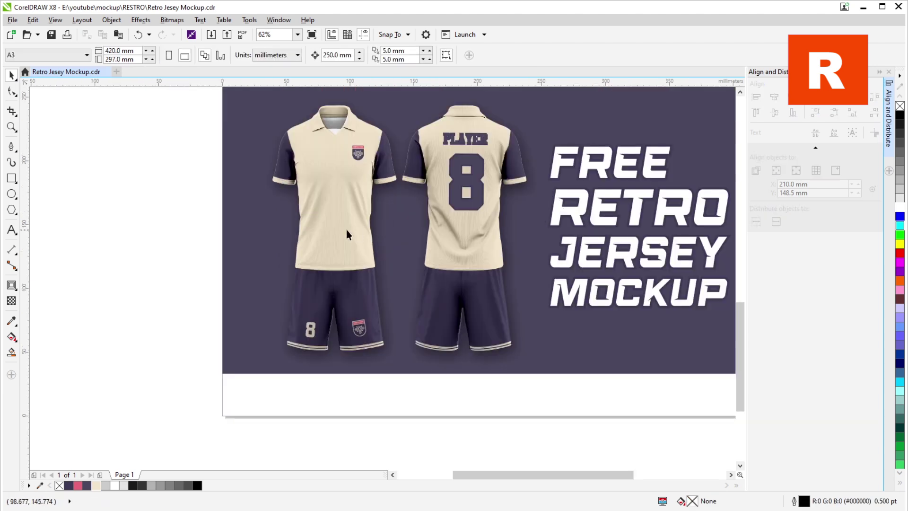
# Step: Try the jersey shading group away from the jerseys, undo that move, and look at its stacking-order options
pyautogui.rightClick(349, 231)
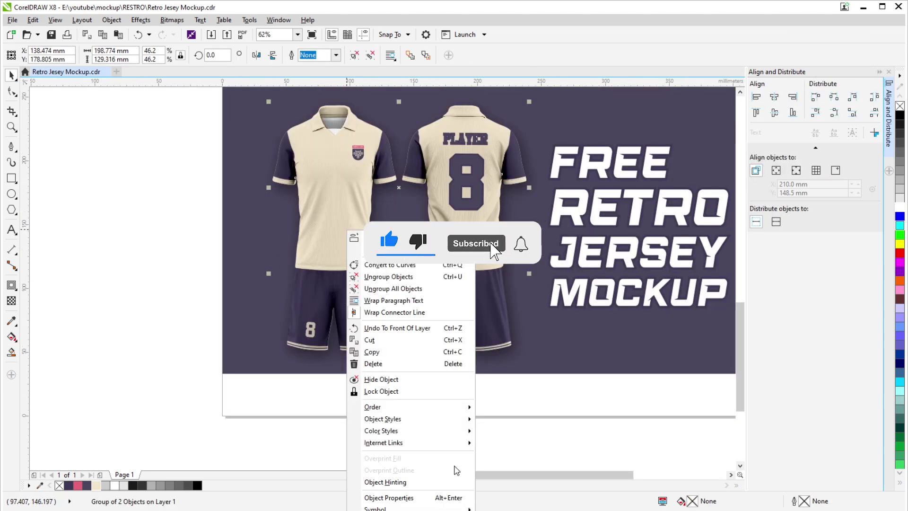
pyautogui.click(186, 308)
pyautogui.moveTo(444, 231); pyautogui.dragTo(355, 243)
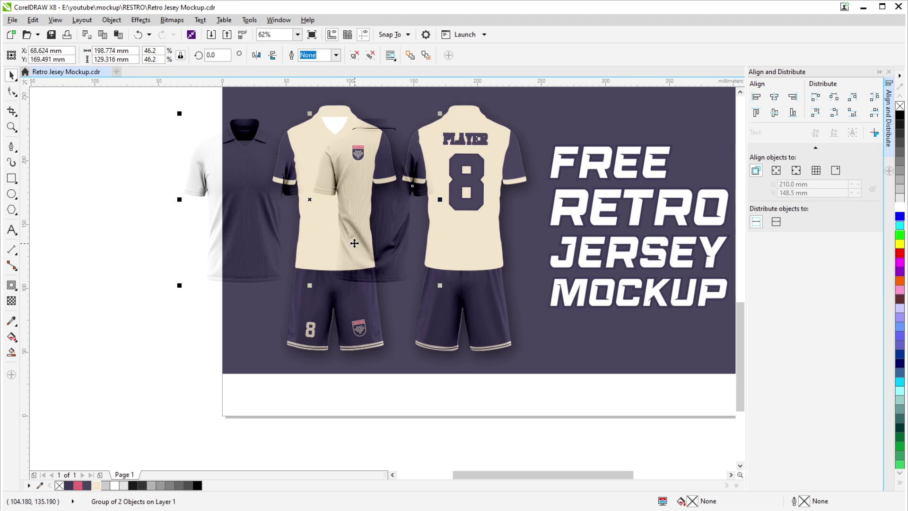
pyautogui.hotkey('ctrl', 'z')
pyautogui.rightClick(349, 244)
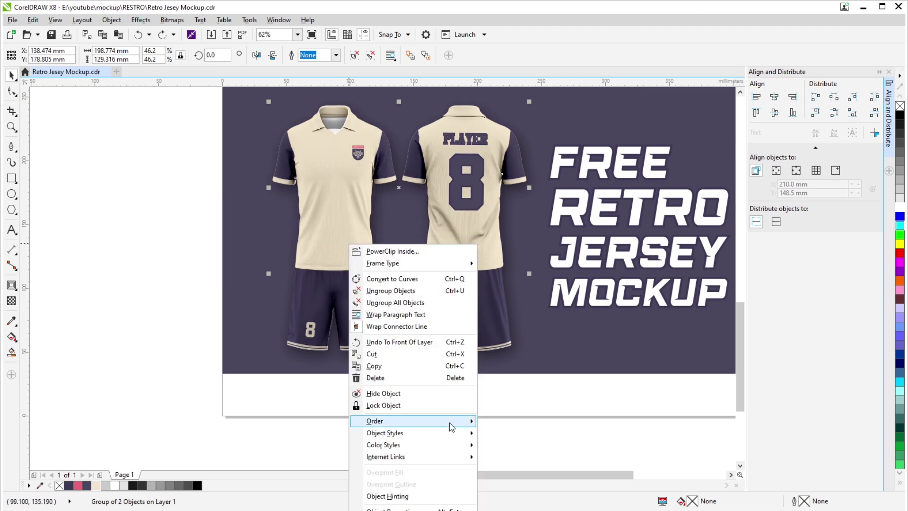
pyautogui.moveTo(454, 424)
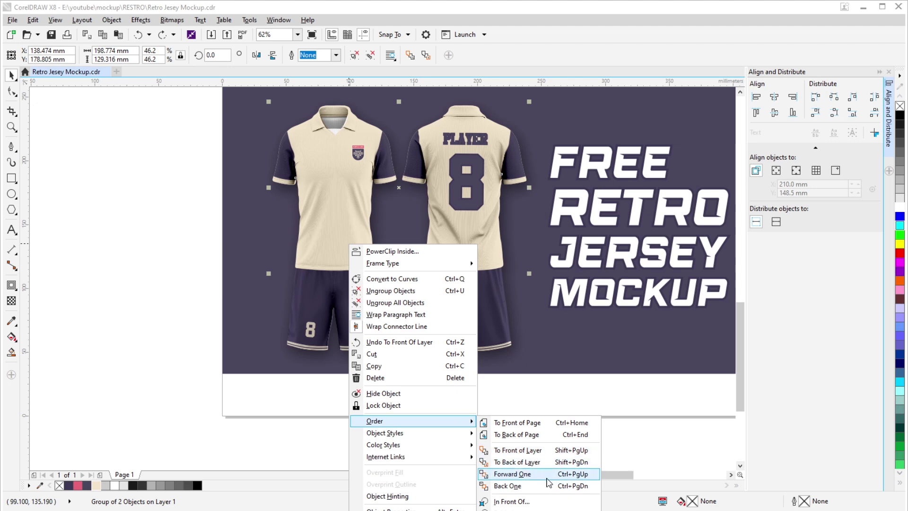
pyautogui.press('Escape')
pyautogui.press('Escape')
pyautogui.scroll(3, 369, 255)
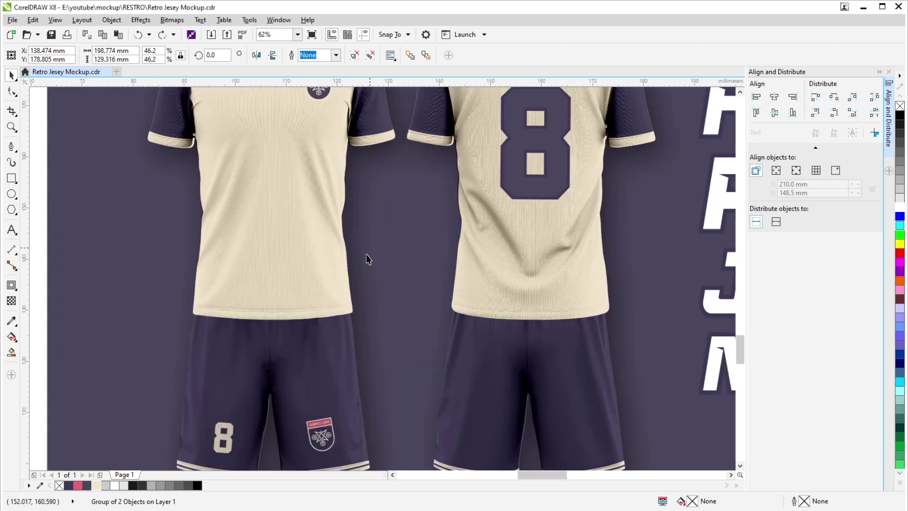
pyautogui.scroll(-6, 361, 277)
pyautogui.click(194, 212)
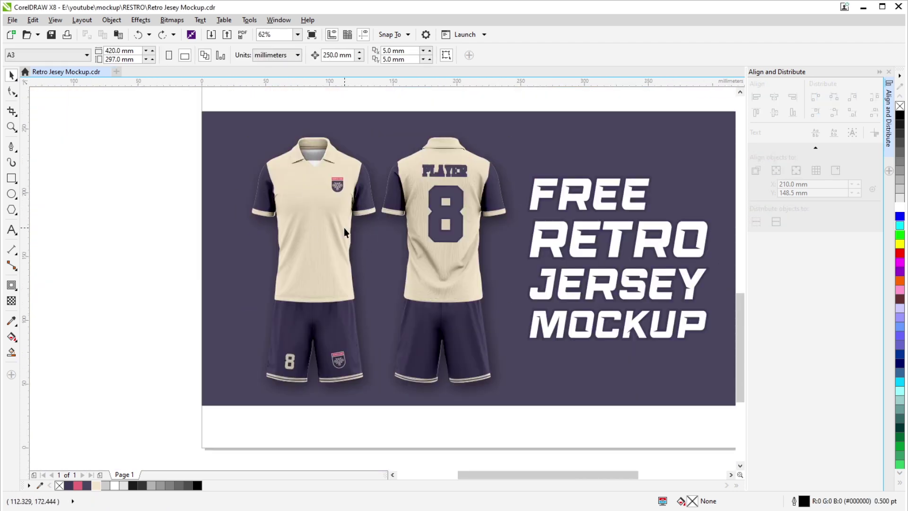
# Step: Ungroup the back jersey's name and number, and delete the darker outline shapes behind PLAYER and the 8
pyautogui.scroll(3, 345, 226)
pyautogui.click(461, 179)
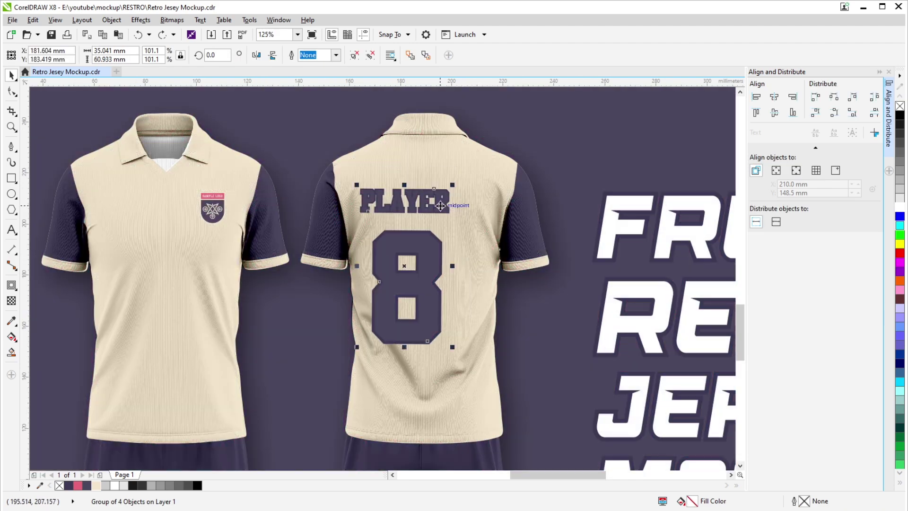
pyautogui.click(369, 55)
pyautogui.click(467, 184)
pyautogui.scroll(4, 467, 184)
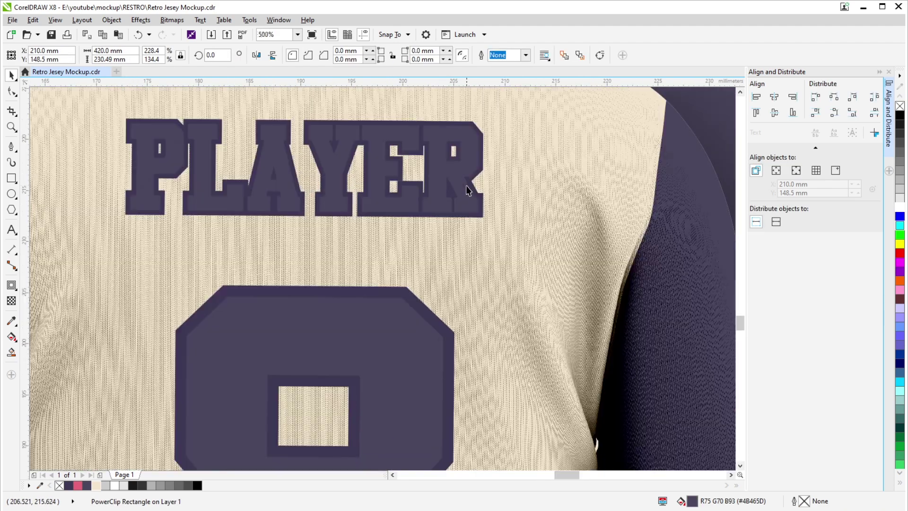
pyautogui.moveTo(479, 194); pyautogui.dragTo(510, 188)
pyautogui.press('Delete')
pyautogui.moveTo(456, 334); pyautogui.dragTo(454, 194)
pyautogui.press('Delete')
pyautogui.scroll(-2, 463, 202)
pyautogui.scroll(-2, 458, 201)
pyautogui.scroll(1, 462, 203)
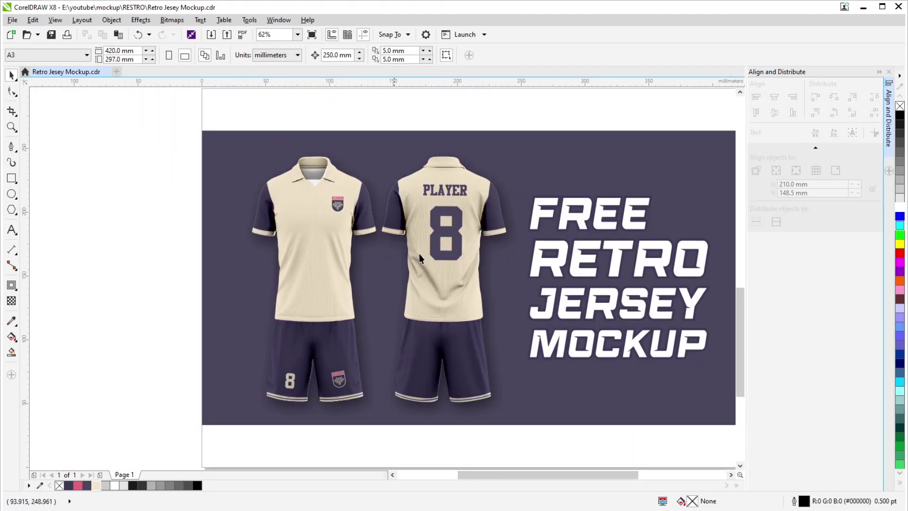
# Step: Move the jersey shading group 250 mm left, off the jerseys and beside the page
pyautogui.moveTo(504, 204); pyautogui.dragTo(469, 229)
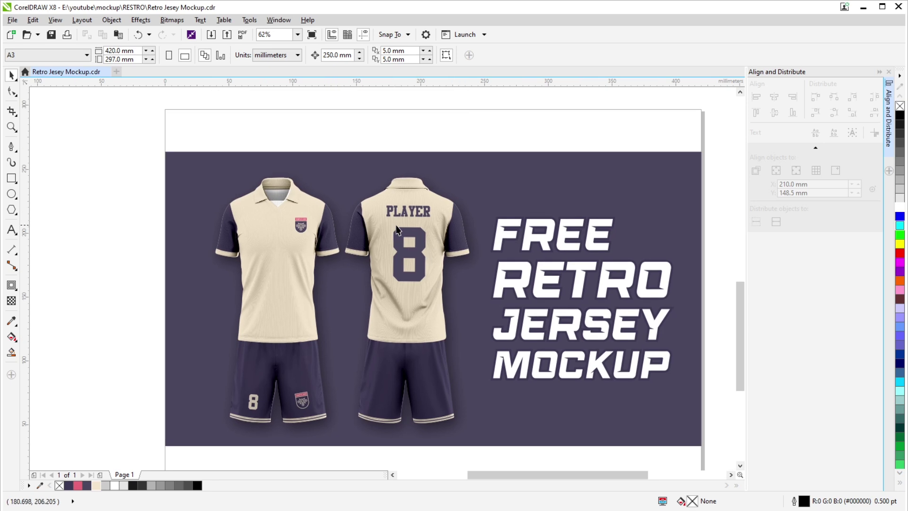
pyautogui.moveTo(397, 229); pyautogui.dragTo(448, 210)
pyautogui.scroll(3, 359, 244)
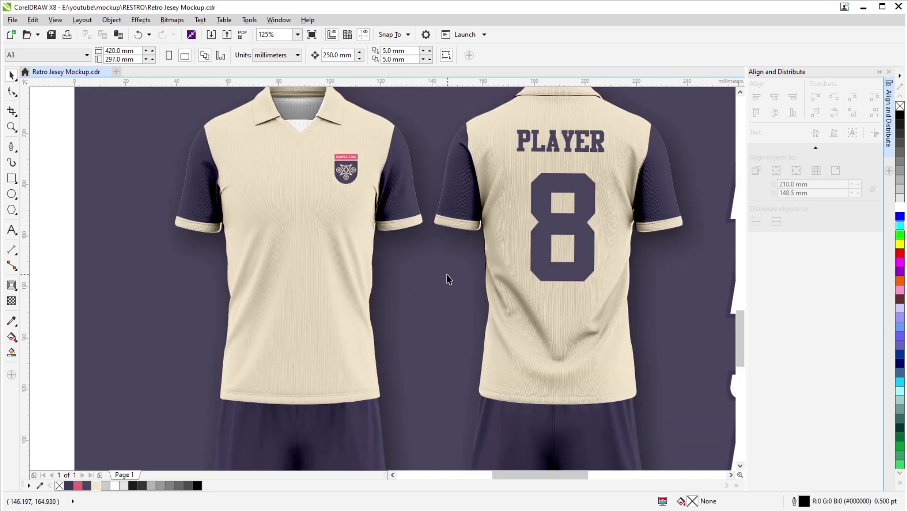
pyautogui.scroll(-3, 421, 269)
pyautogui.click(379, 251)
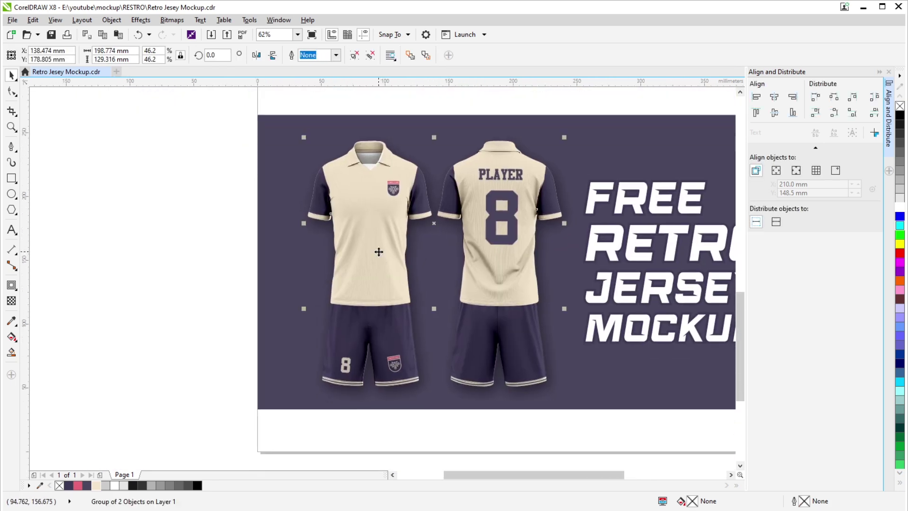
pyautogui.press('Left')
# Step: Draw a closed wavy curve about 128 × 114 mm with the Pen tool across the lower front jersey
pyautogui.scroll(1, 379, 252)
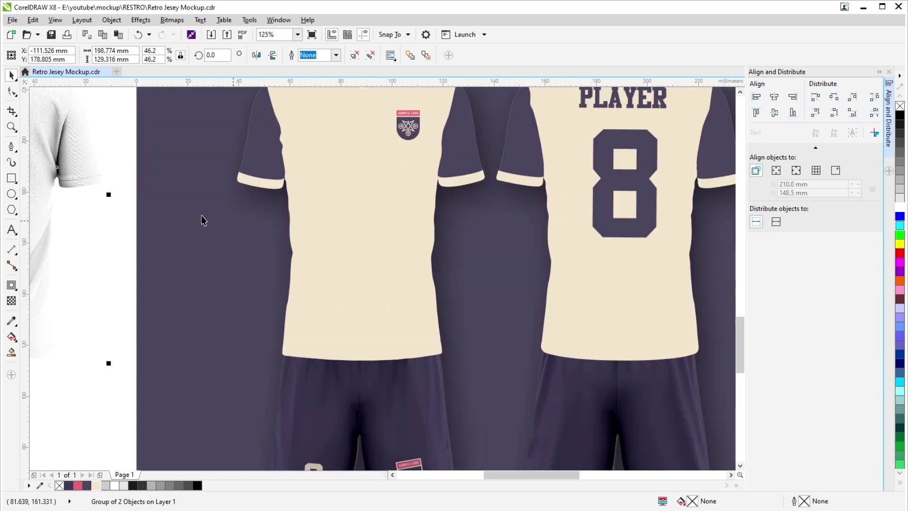
pyautogui.click(11, 147)
pyautogui.moveTo(191, 134); pyautogui.dragTo(284, 166)
pyautogui.moveTo(316, 236); pyautogui.dragTo(344, 314)
pyautogui.moveTo(411, 316); pyautogui.dragTo(435, 308)
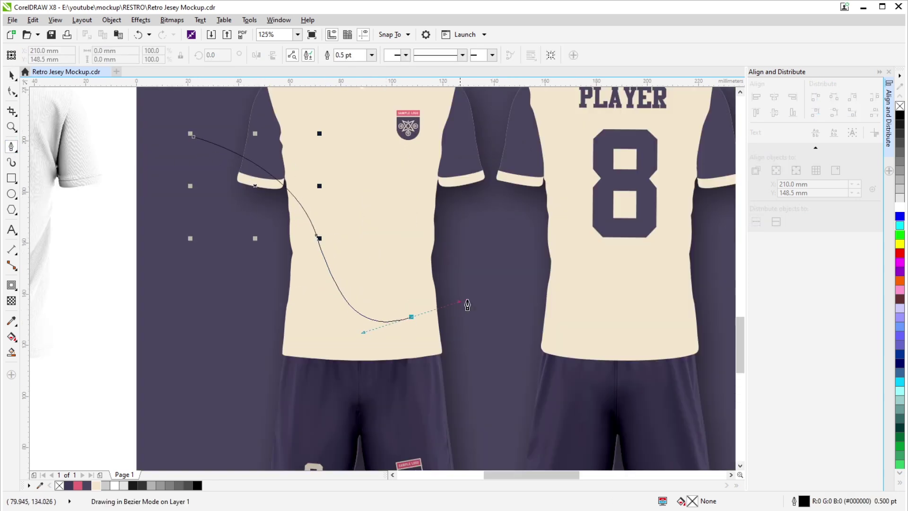
pyautogui.click(520, 372)
pyautogui.click(475, 427)
pyautogui.click(261, 405)
pyautogui.moveTo(241, 400); pyautogui.dragTo(215, 297)
pyautogui.click(215, 297)
pyautogui.click(194, 138)
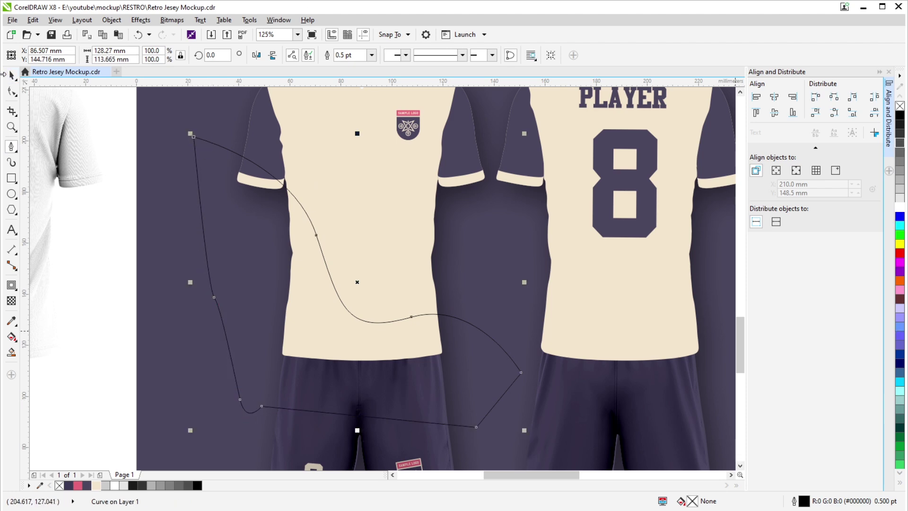
# Step: Sample the sleeve's dark purple #4B465D and fill the wavy curve with it
pyautogui.press('space')
pyautogui.click(11, 321)
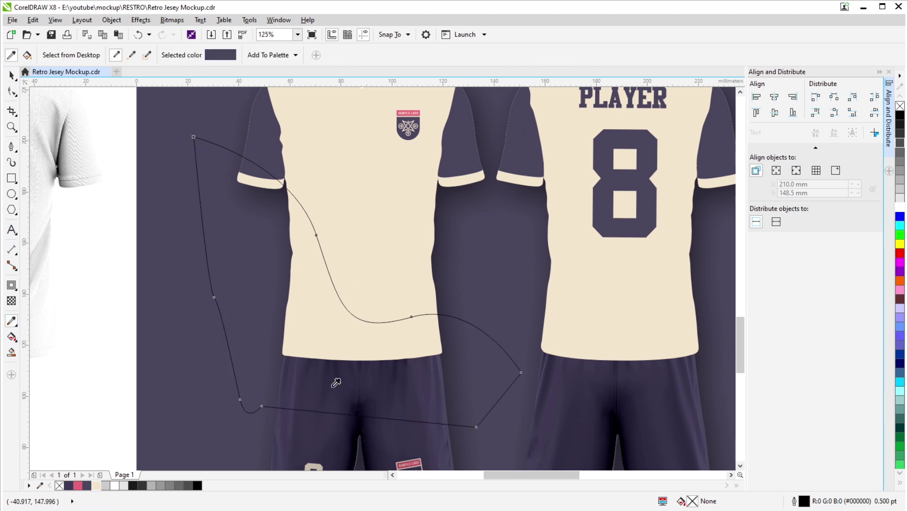
pyautogui.click(465, 130)
pyautogui.click(316, 333)
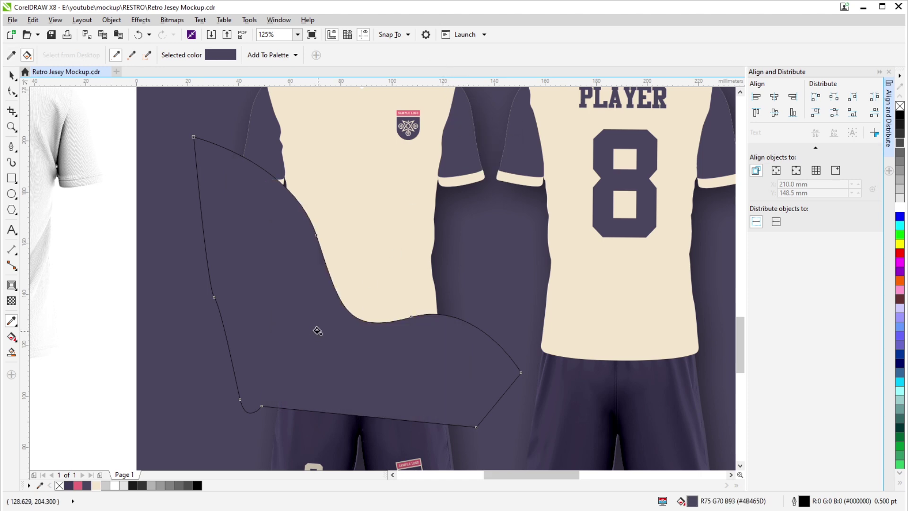
pyautogui.press('space')
pyautogui.press('Escape')
pyautogui.scroll(-2, 334, 296)
# Step: Draw a rectangle about 81 × 149 mm around the body of the front jersey
pyautogui.click(12, 178)
pyautogui.moveTo(296, 145); pyautogui.dragTo(398, 334)
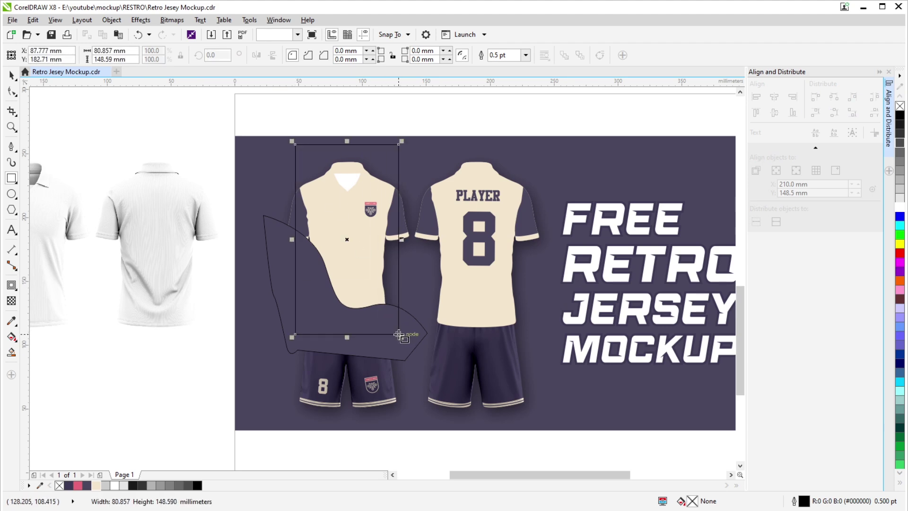
pyautogui.press('space')
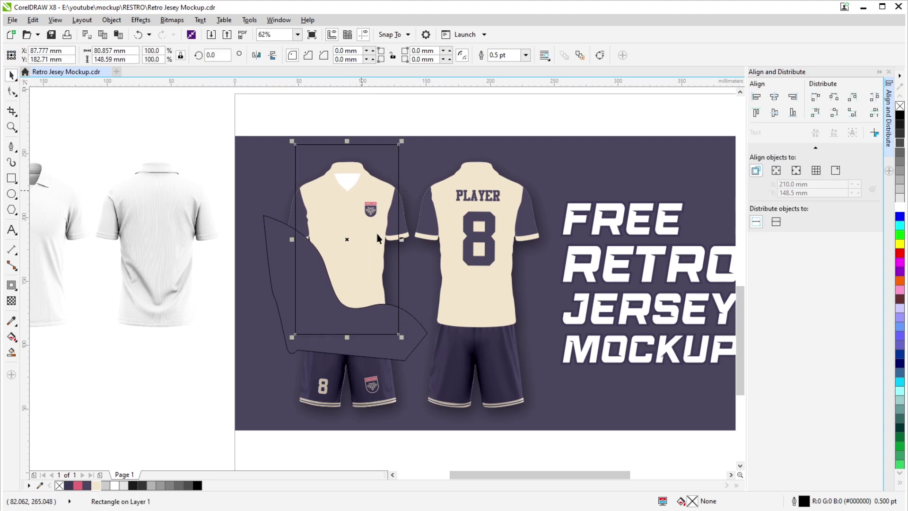
# Step: Remove the outline of the purple wavy curve and PowerClip the curve inside the rectangle around the front jersey
pyautogui.rightClick(416, 344)
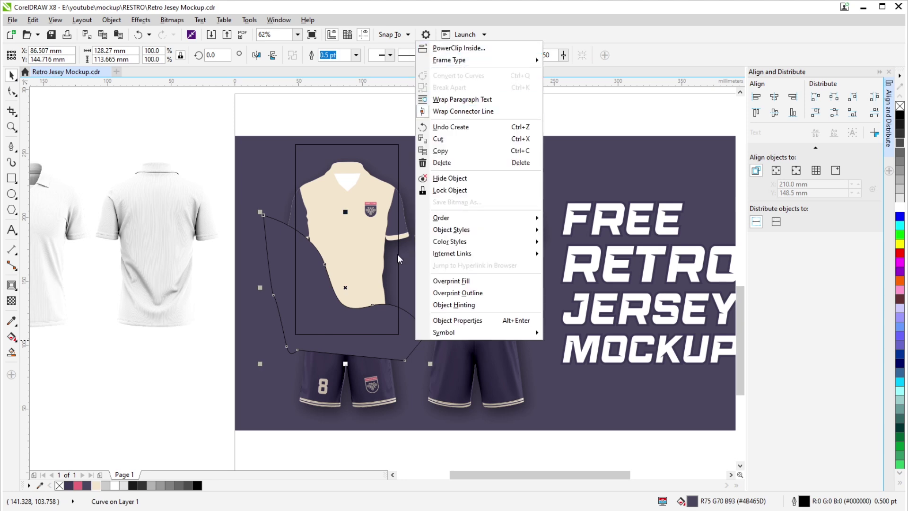
pyautogui.click(223, 263)
pyautogui.click(271, 250)
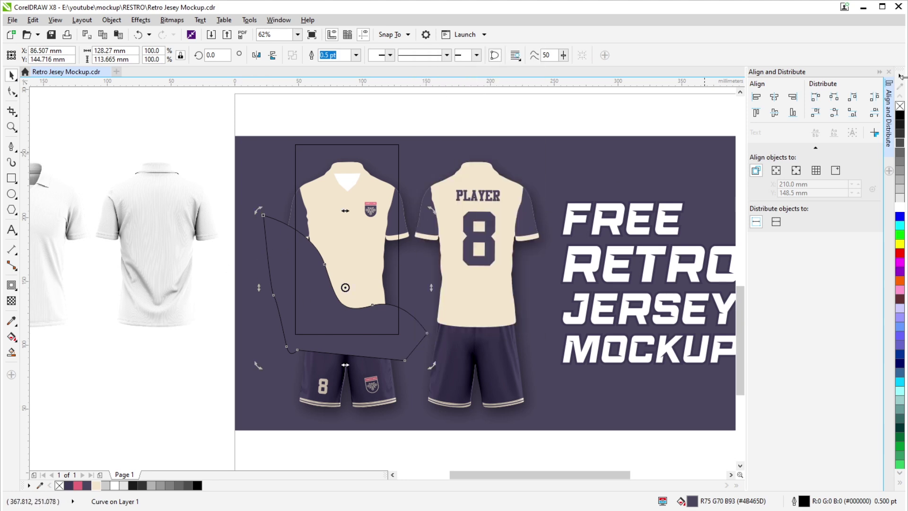
pyautogui.rightClick(900, 106)
pyautogui.rightClick(400, 351)
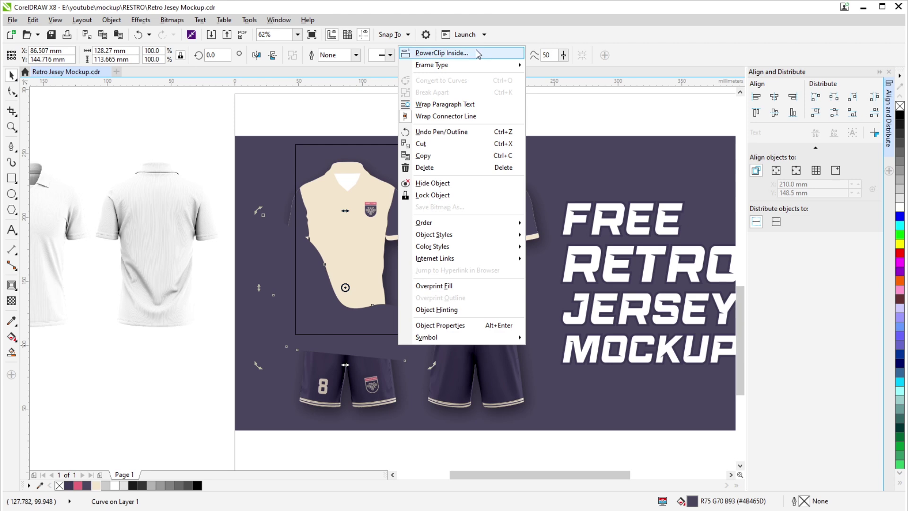
pyautogui.click(479, 53)
pyautogui.click(388, 154)
# Step: Try to PowerClip the rectangle holding the purple curve inside the front jersey
pyautogui.rightClick(388, 154)
pyautogui.click(407, 159)
pyautogui.click(430, 151)
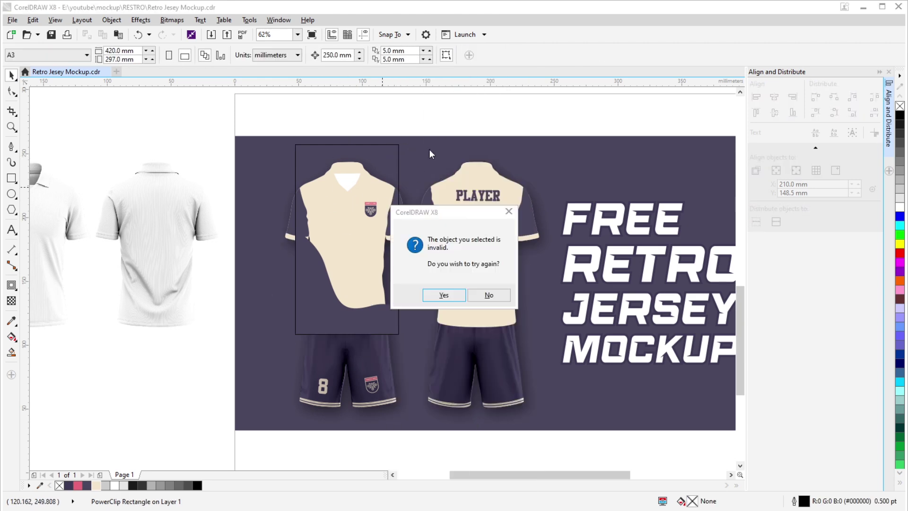
pyautogui.click(473, 300)
pyautogui.click(379, 154)
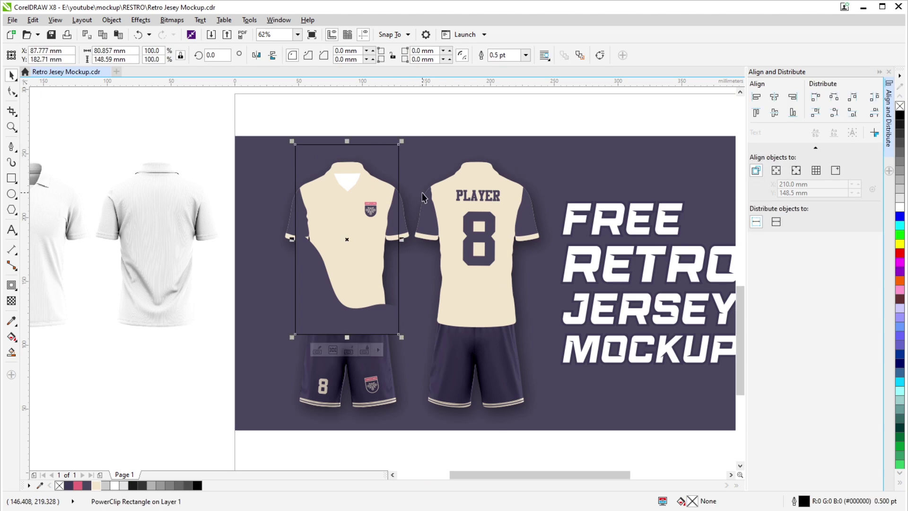
# Step: Move all the jersey and shorts artwork 250 mm down, off the purple background
pyautogui.scroll(-5, 422, 192)
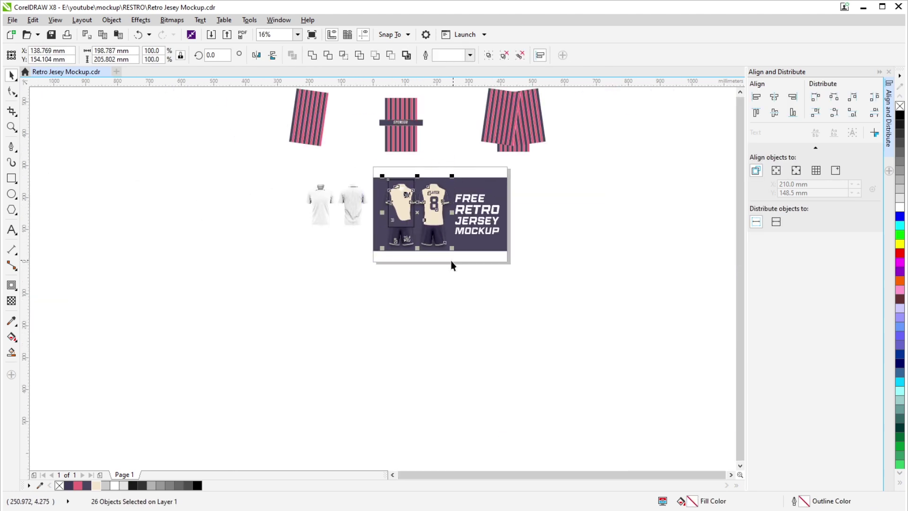
pyautogui.hotkey('shift', 'Down')
pyautogui.scroll(5, 408, 283)
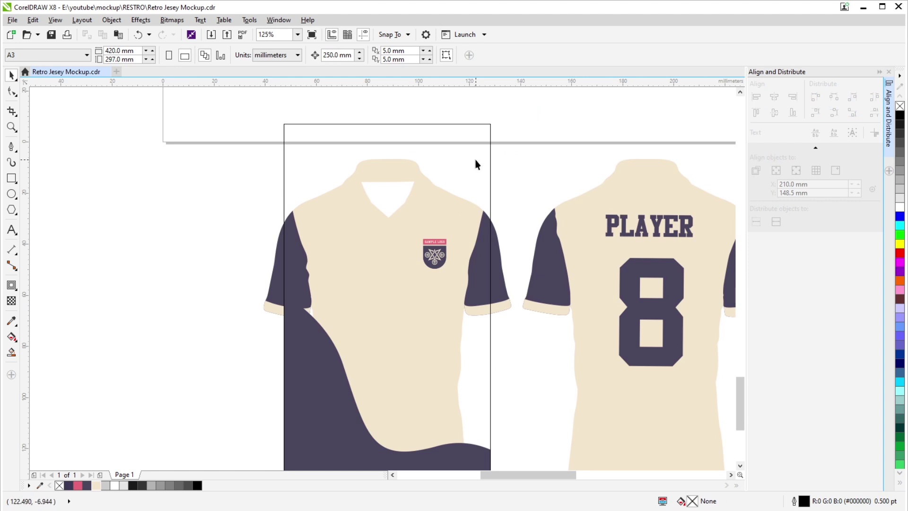
# Step: Send the rectangle with the purple curve to the back of the layer and PowerClip it inside the front jersey body
pyautogui.click(476, 161)
pyautogui.rightClick(476, 162)
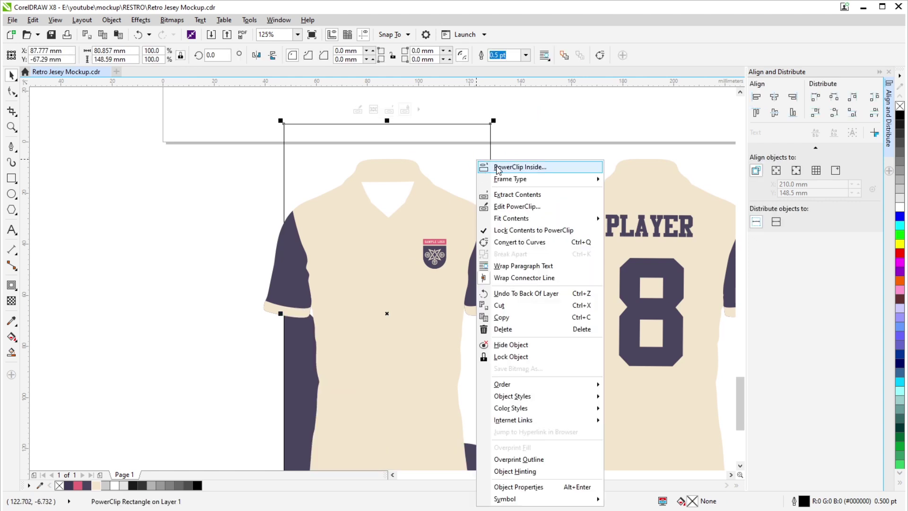
pyautogui.click(487, 166)
pyautogui.click(376, 328)
pyautogui.press('F3')
pyautogui.click(654, 204)
pyautogui.scroll(-2, 381, 257)
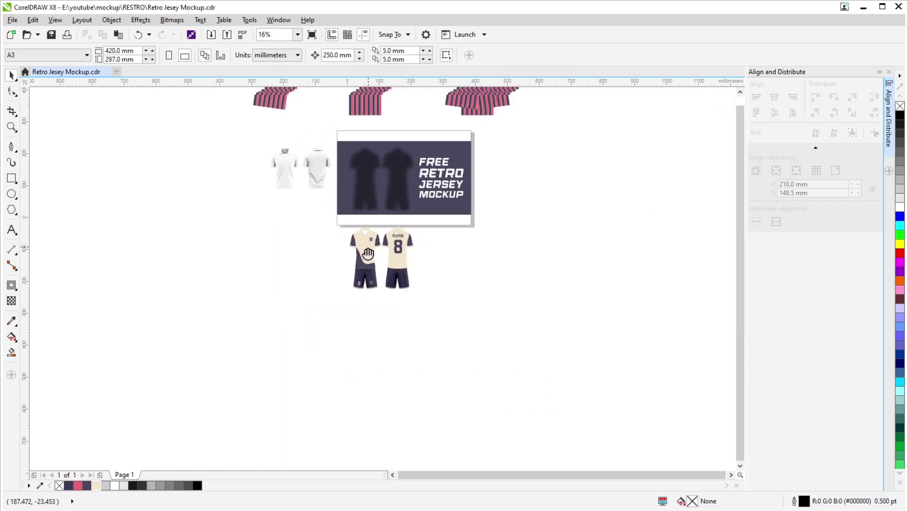
# Step: Try the white jersey shading group over the front and back jerseys by moving it 250 mm right and 250 mm down
pyautogui.click(317, 172)
pyautogui.press('Right')
pyautogui.press('Down')
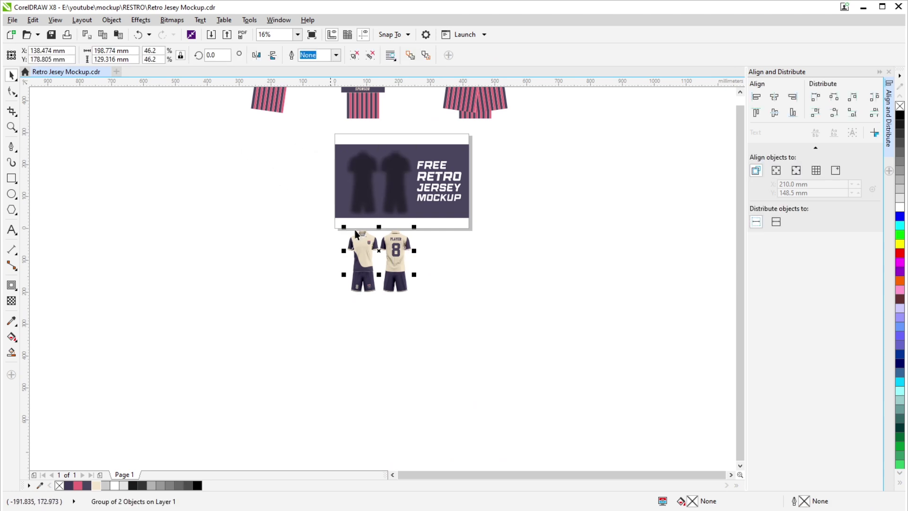
pyautogui.scroll(2, 367, 258)
pyautogui.scroll(-2, 376, 272)
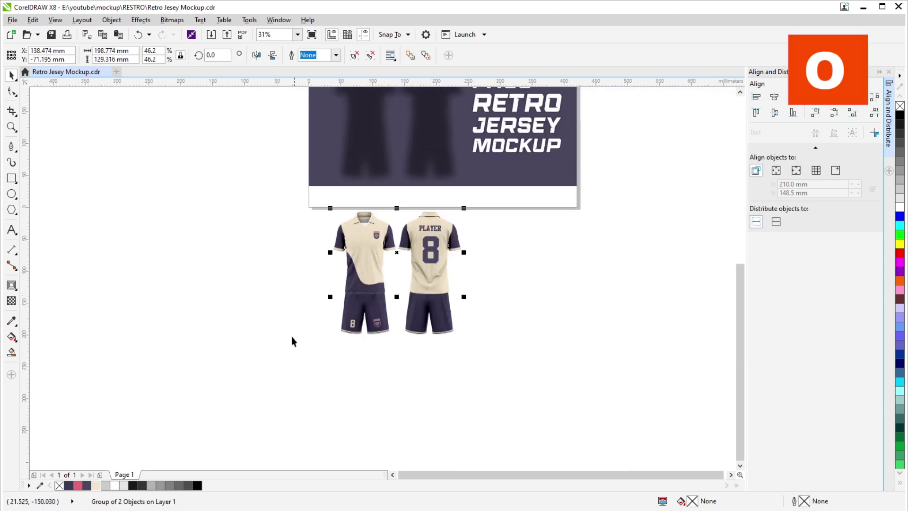
pyautogui.hotkey('shift', 'Tab')
pyautogui.hotkey('shift', 'Tab')
pyautogui.scroll(2, 338, 268)
# Step: Try extracting the blurred shadow from the purple background's PowerClip and moving it off the background
pyautogui.click(360, 211)
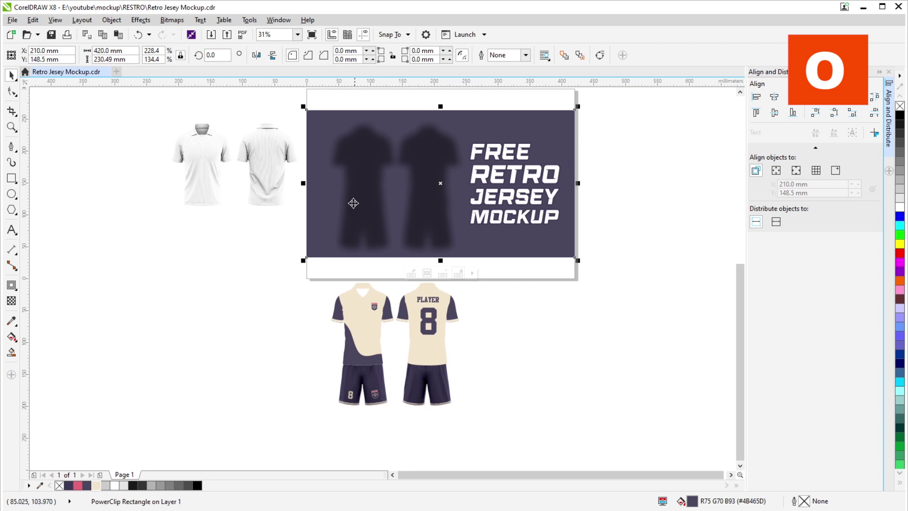
pyautogui.hotkey('ctrl', 'z')
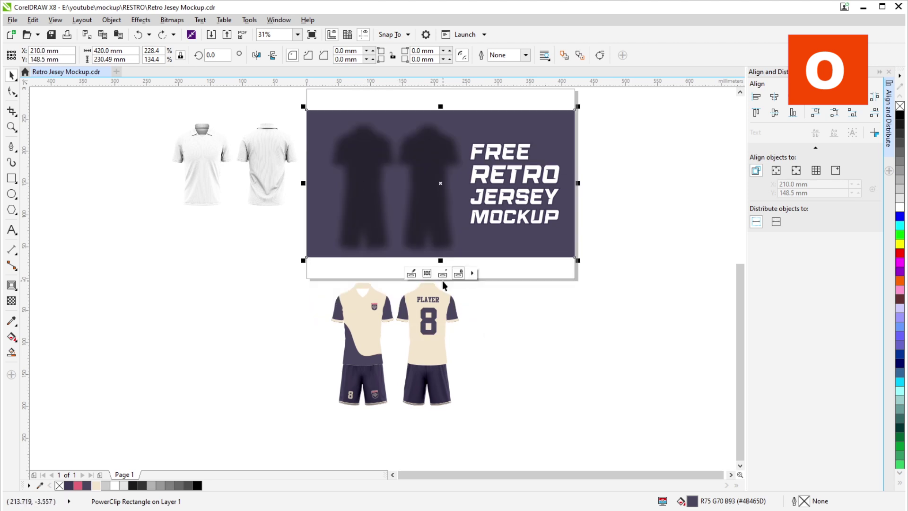
pyautogui.click(443, 276)
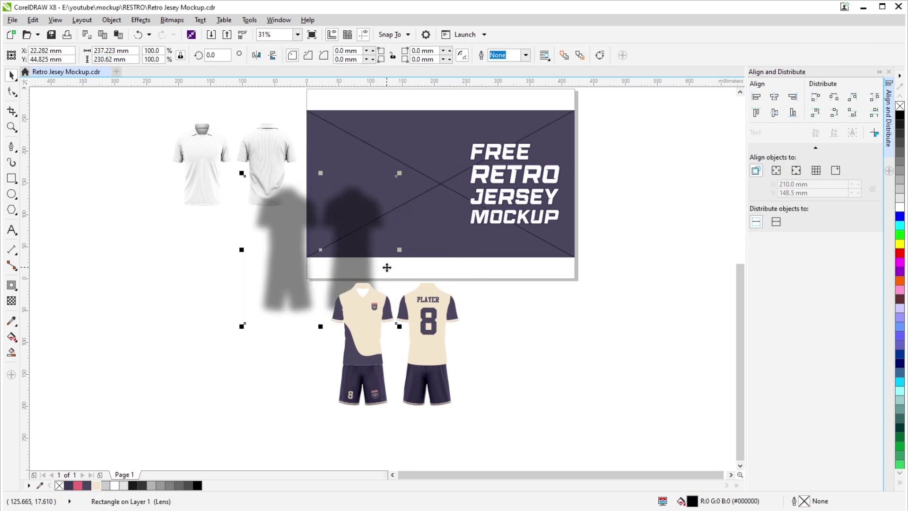
pyautogui.hotkey('ctrl', 'shift', 'z')
pyautogui.hotkey('ctrl', 'z')
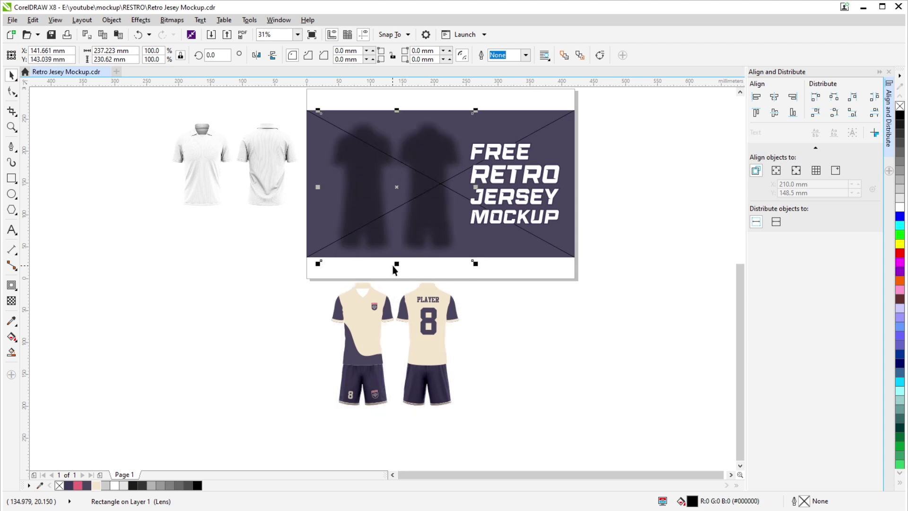
pyautogui.hotkey('ctrl', 'z')
pyautogui.hotkey('ctrl', 'z')
pyautogui.hotkey('ctrl', 'z')
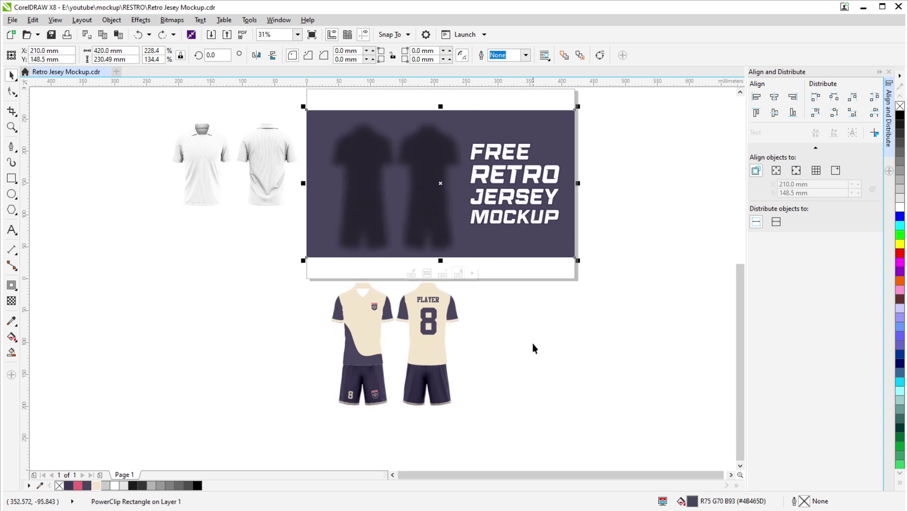
# Step: Select all the jersey and shorts artwork and move it 250 mm up, back onto the purple background
pyautogui.click(533, 345)
pyautogui.moveTo(263, 446); pyautogui.dragTo(496, 253)
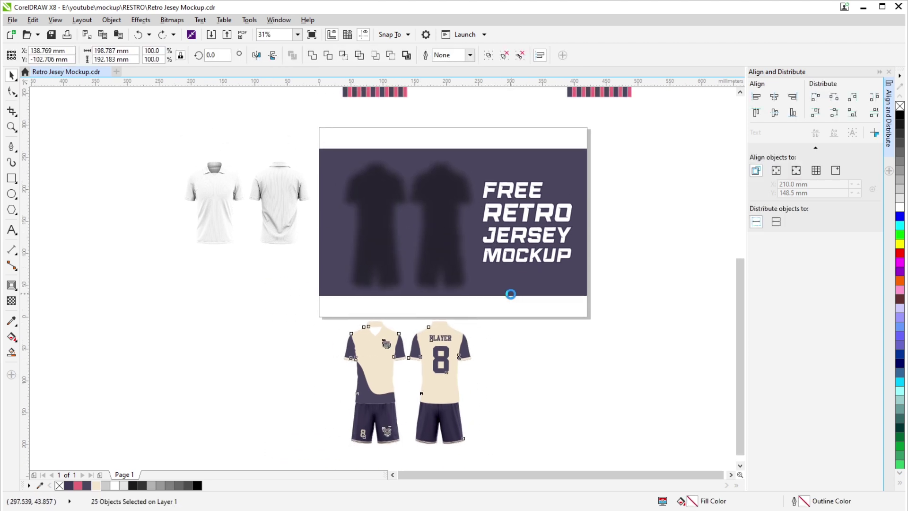
pyautogui.scroll(5, 514, 230)
pyautogui.scroll(-2, 514, 231)
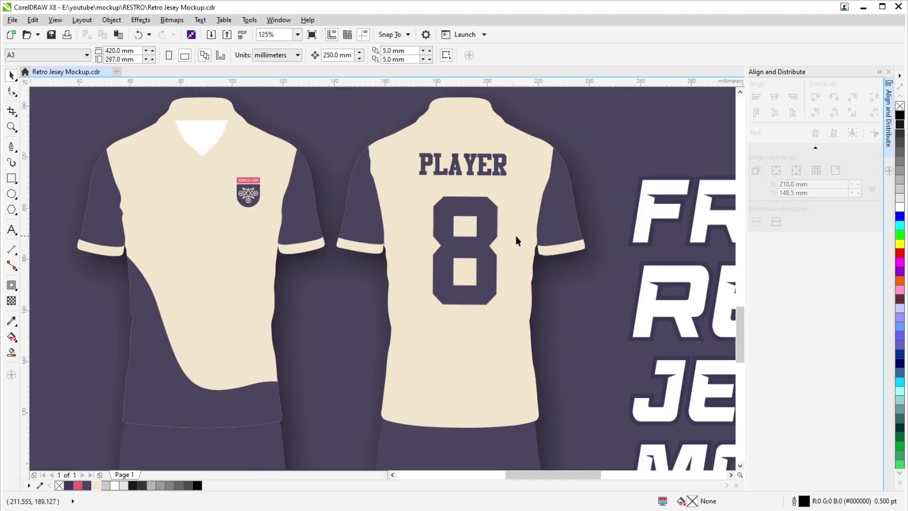
# Step: Check the transparency merge mode and amount of the white jersey shading and the grey shorts shading
pyautogui.hscroll(-3, 517, 240)
pyautogui.hscroll(-4, 249, 315)
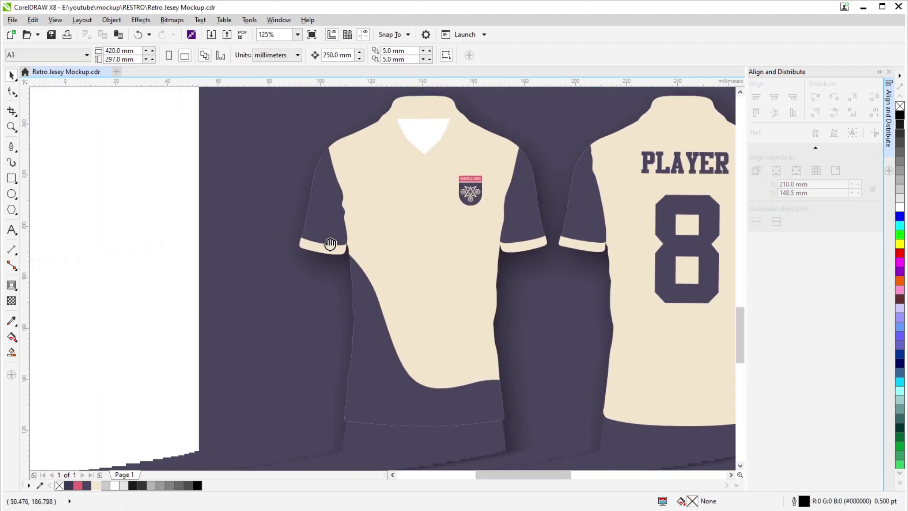
pyautogui.scroll(-2, 472, 257)
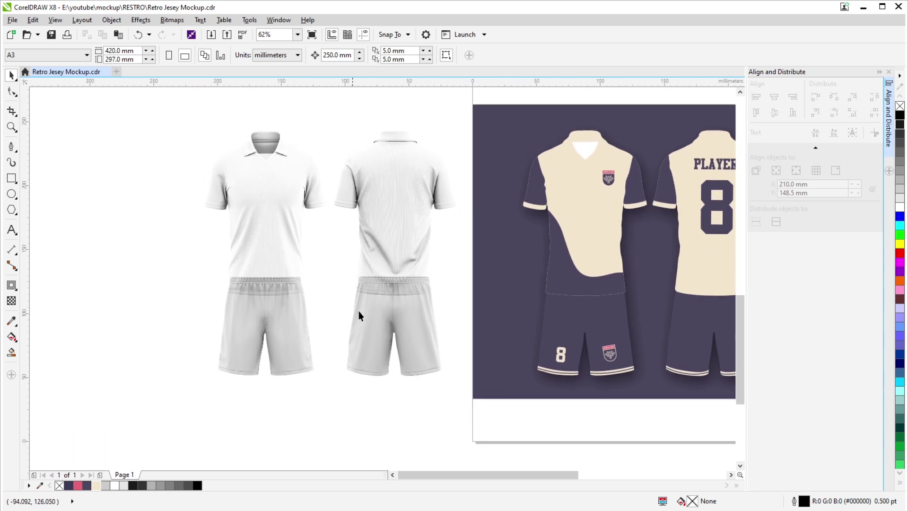
pyautogui.scroll(2, 385, 233)
pyautogui.hscroll(-2, 458, 234)
pyautogui.click(461, 242)
pyautogui.scroll(-2, 367, 248)
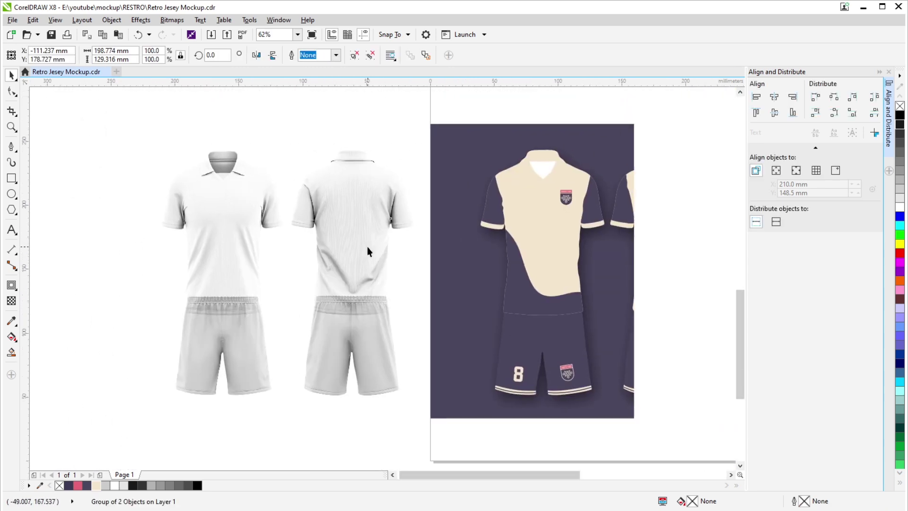
pyautogui.click(11, 301)
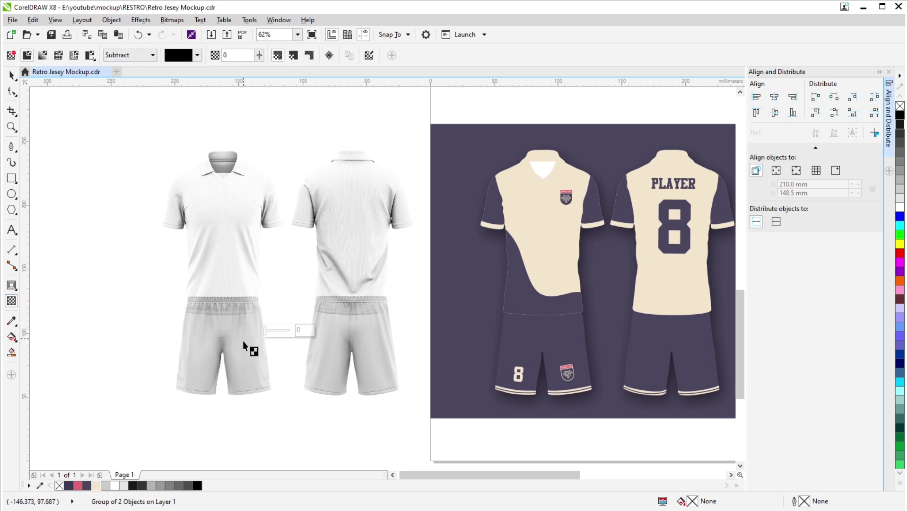
pyautogui.click(243, 363)
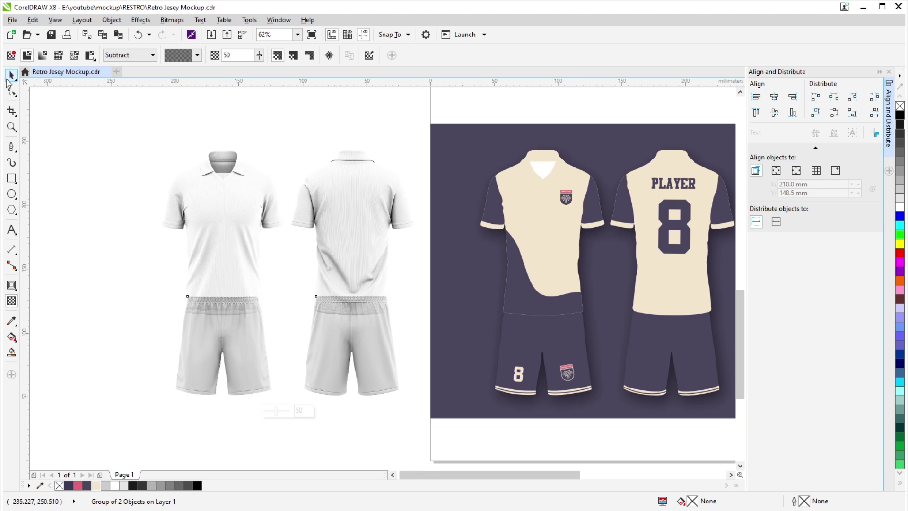
# Step: Try placing the white jersey shading group over the front and back jerseys on the background
pyautogui.click(11, 74)
pyautogui.click(243, 194)
pyautogui.hscroll(1, 244, 208)
pyautogui.moveTo(243, 221); pyautogui.dragTo(562, 221)
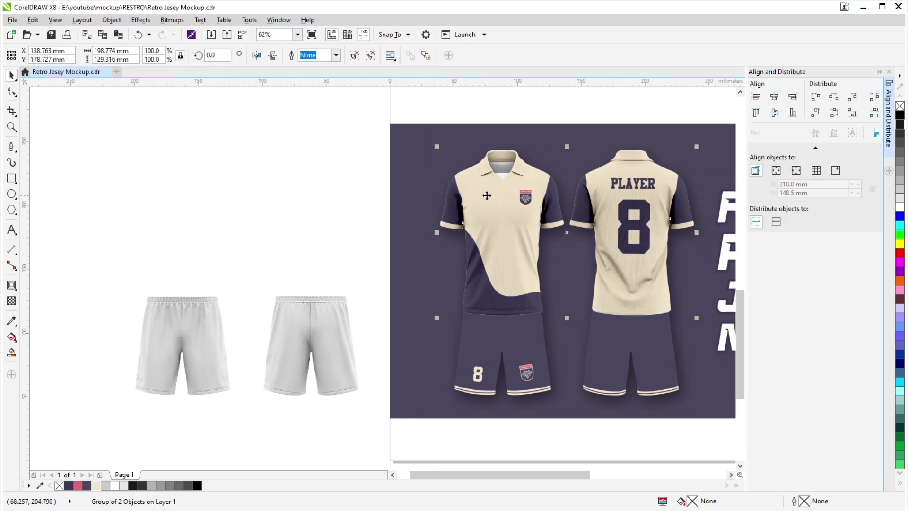
pyautogui.scroll(4, 492, 206)
pyautogui.scroll(-4, 395, 217)
# Step: Move the jersey shading beyond the shorts shading and duplicate it twice, placing one copy 250 mm below and one 250 mm to its left
pyautogui.press('Left')
pyautogui.press('Left')
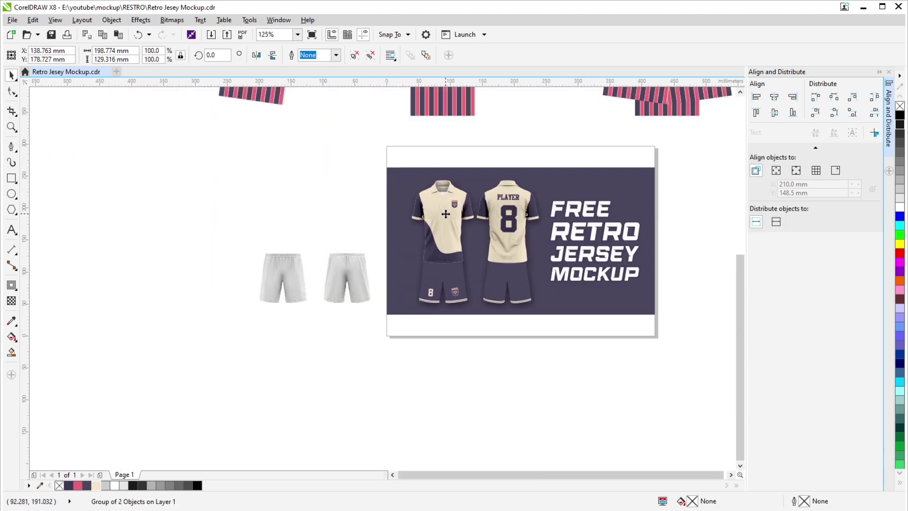
pyautogui.scroll(2, 187, 209)
pyautogui.moveTo(180, 206); pyautogui.dragTo(308, 171)
pyautogui.scroll(-1, 308, 171)
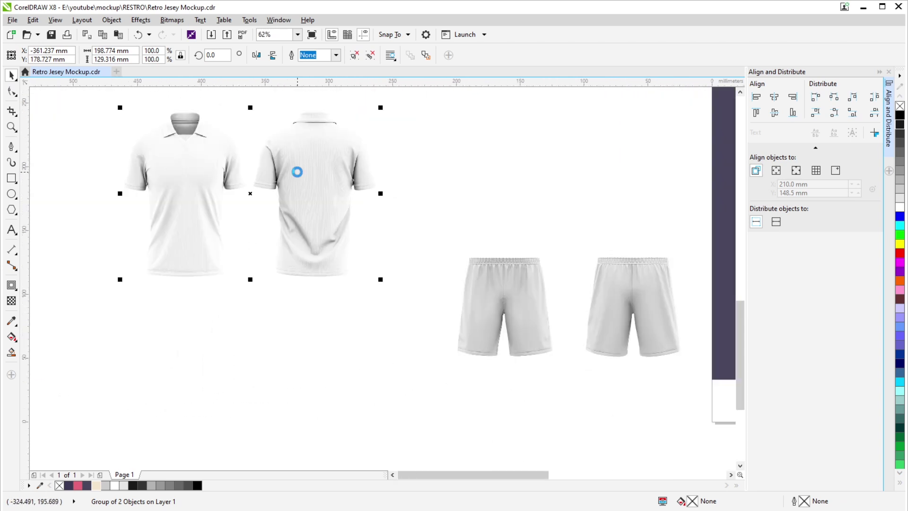
pyautogui.scroll(-2, 326, 179)
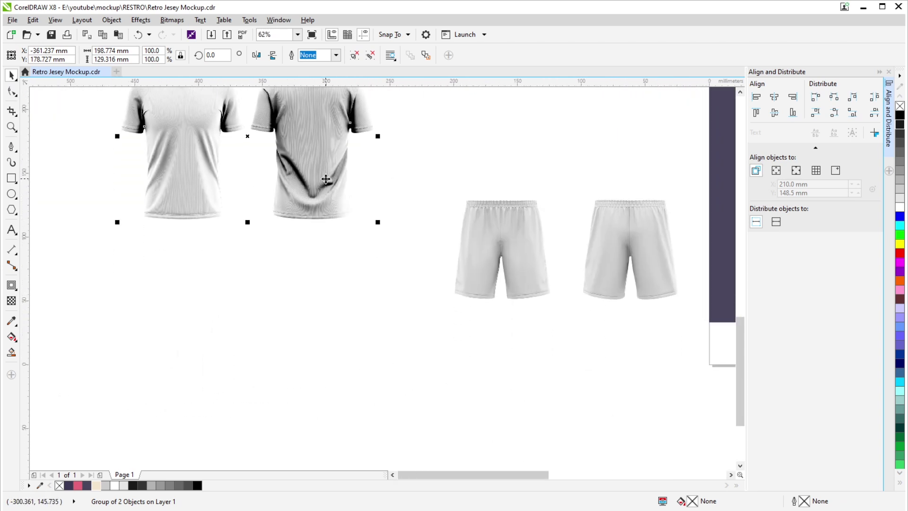
pyautogui.press('Down')
pyautogui.scroll(-1, 296, 225)
pyautogui.click(312, 196)
pyautogui.press('Left')
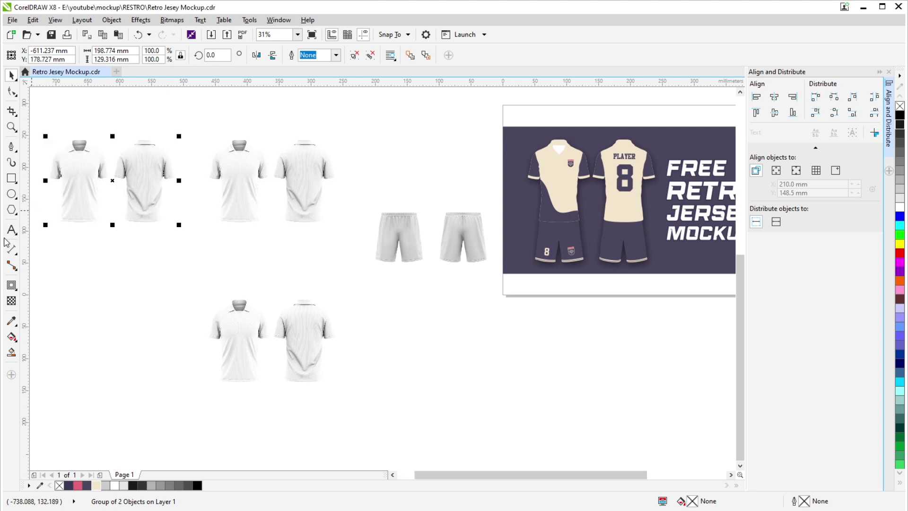
# Step: Give the leftmost jersey shading copy a uniform transparency with Multiply mode and a value of 15
pyautogui.click(12, 301)
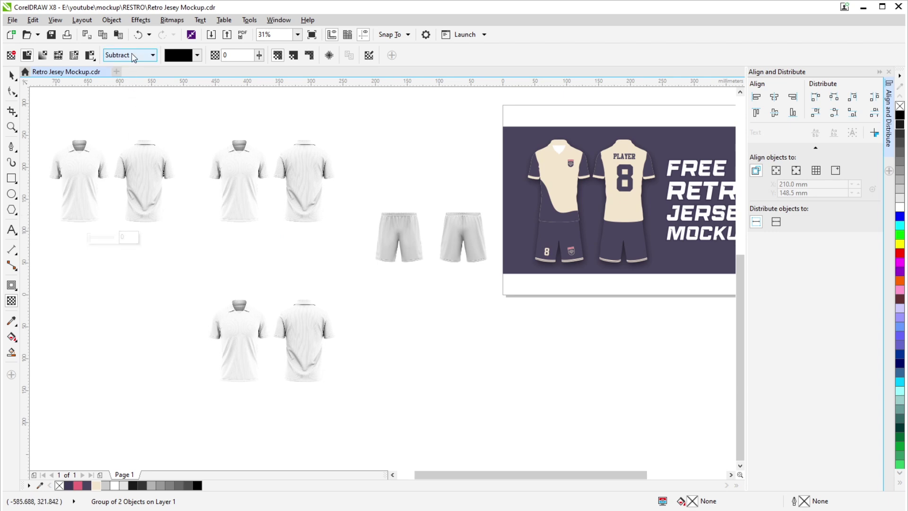
pyautogui.click(134, 55)
pyautogui.click(121, 108)
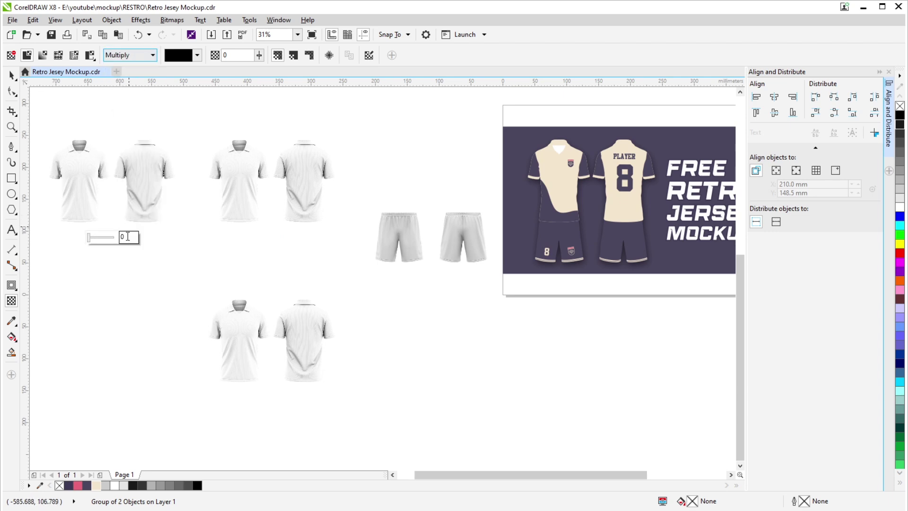
pyautogui.click(128, 236)
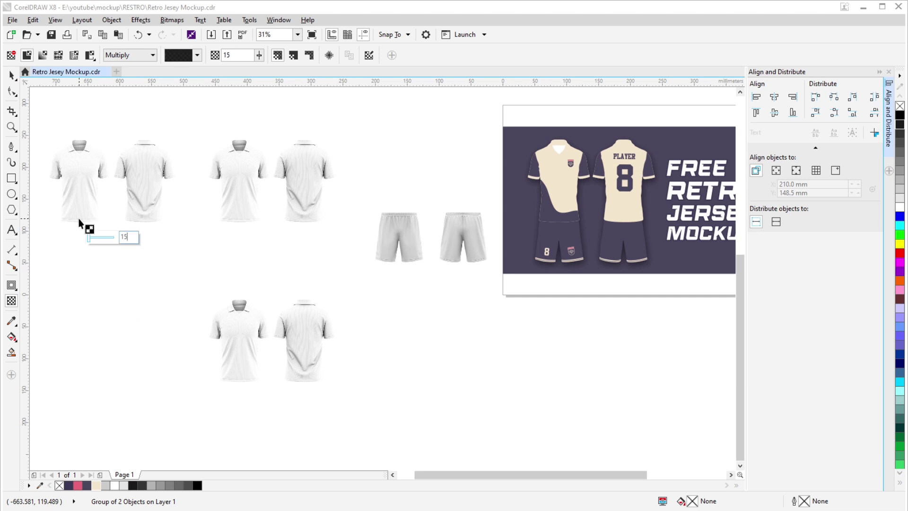
# Step: Give the lower jersey shading copy a uniform transparency with Overlay mode and a value of 80
pyautogui.click(240, 322)
pyautogui.click(142, 56)
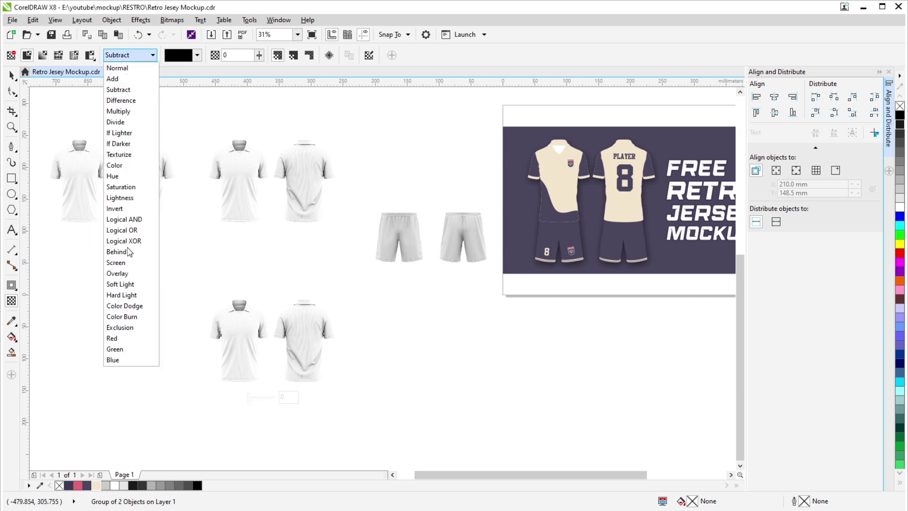
pyautogui.click(134, 279)
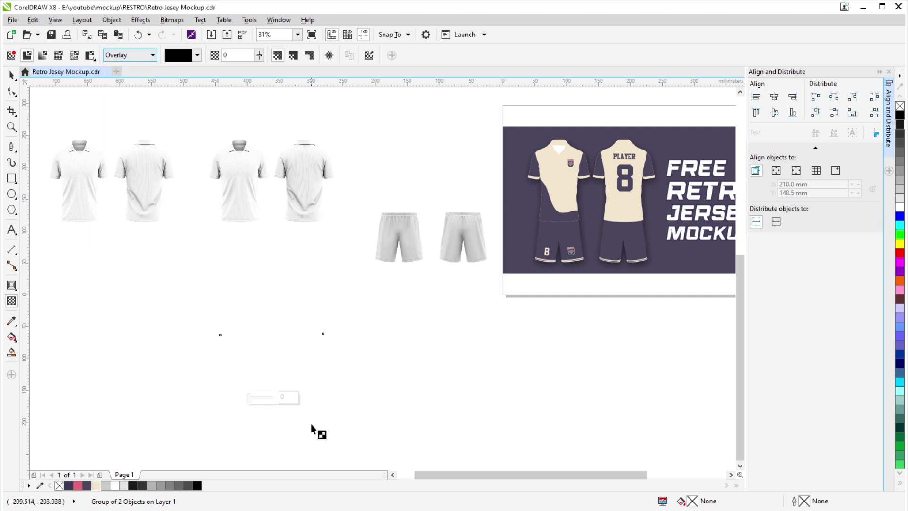
pyautogui.click(288, 397)
pyautogui.write('8')
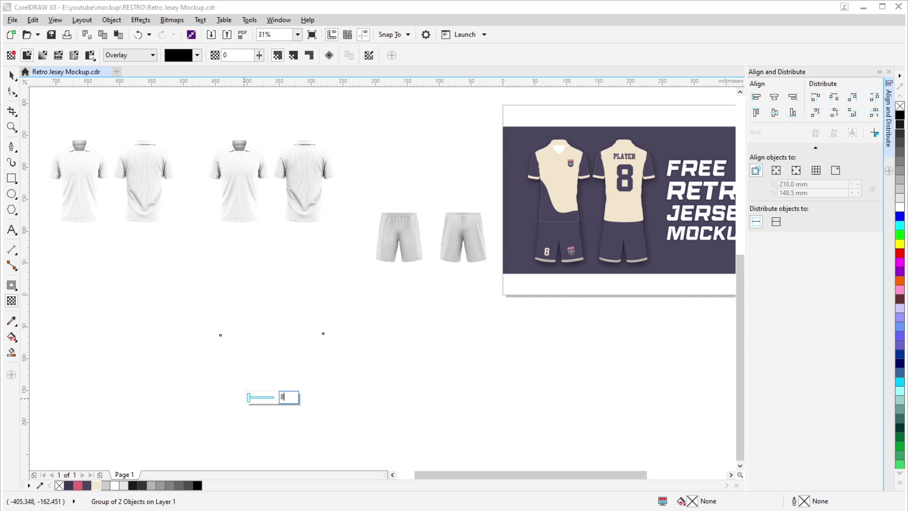
pyautogui.write('0')
pyautogui.press('Return')
# Step: Stack the three jersey shading copies, then move them together 500 mm right onto the front and back jerseys
pyautogui.click(12, 80)
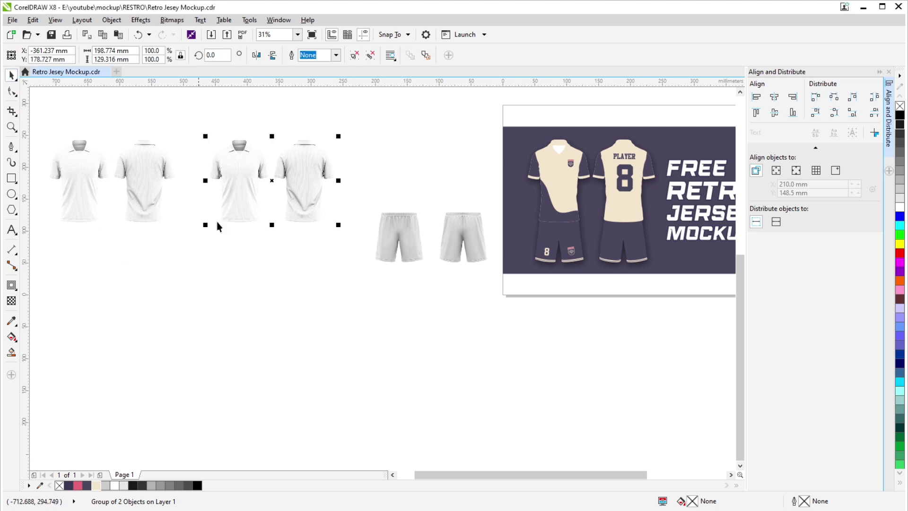
pyautogui.click(142, 177)
pyautogui.press('Right')
pyautogui.moveTo(111, 110); pyautogui.dragTo(362, 251)
pyautogui.press('Right')
pyautogui.press('Right')
pyautogui.hotkey('shift', 'F2')
pyautogui.scroll(2, 497, 208)
pyautogui.scroll(-2, 497, 211)
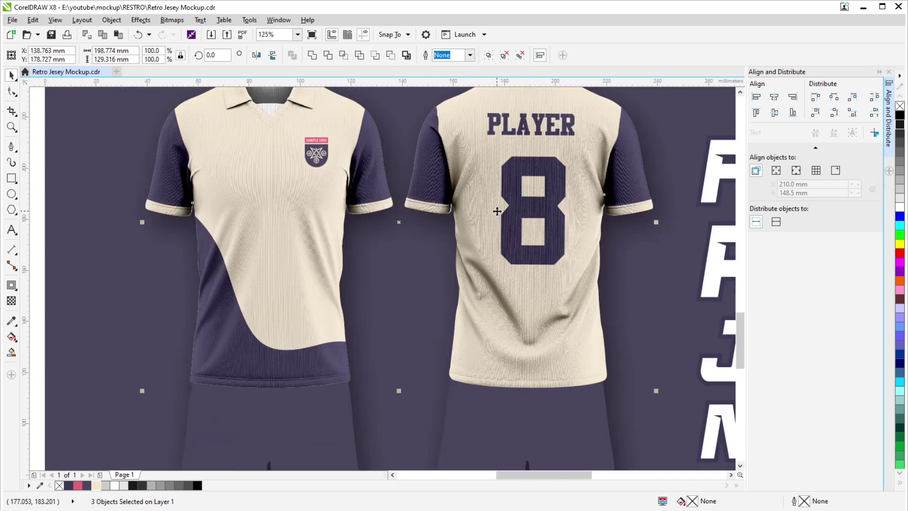
pyautogui.scroll(-3, 497, 211)
pyautogui.scroll(8, 477, 208)
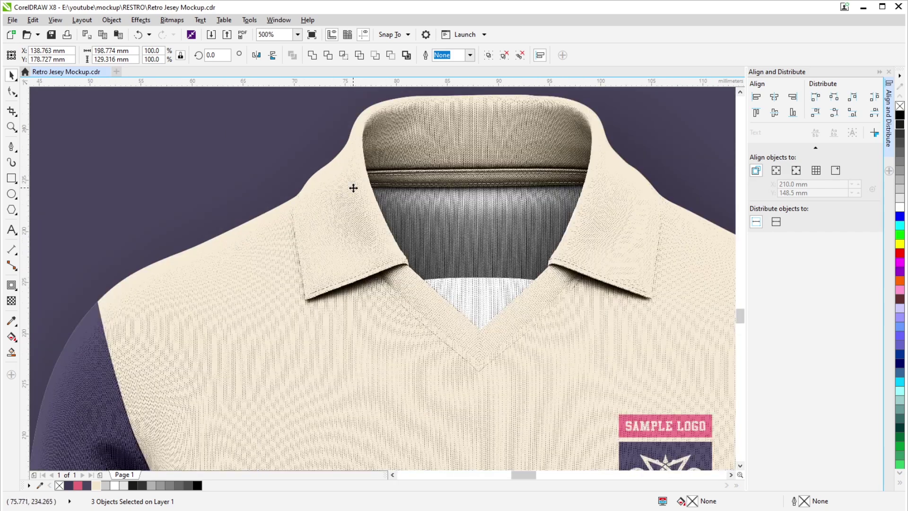
pyautogui.scroll(-8, 349, 190)
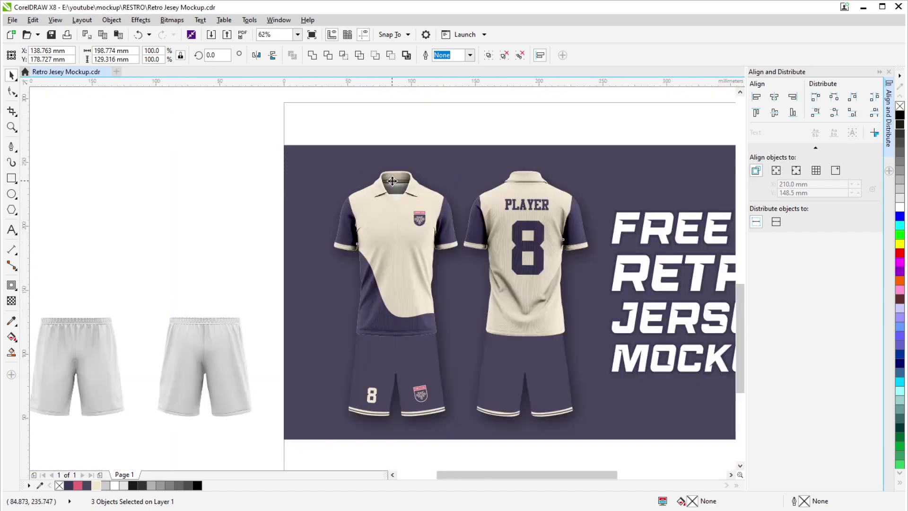
# Step: Move the stacked jersey shading 500 mm left and the shorts shading 250 mm left so the two sets overlap at the waist
pyautogui.hscroll(-3, 290, 148)
pyautogui.click(363, 236)
pyautogui.click(554, 258)
pyautogui.moveTo(552, 266); pyautogui.dragTo(443, 239)
pyautogui.hscroll(-3, 383, 226)
pyautogui.click(383, 226)
pyautogui.moveTo(148, 144); pyautogui.dragTo(458, 336)
pyautogui.moveTo(390, 302); pyautogui.dragTo(516, 273)
pyautogui.hotkey('shift', 'Left')
pyautogui.moveTo(307, 229); pyautogui.dragTo(606, 390)
pyautogui.hotkey('shift', 'Left')
pyautogui.moveTo(151, 254); pyautogui.dragTo(323, 226)
pyautogui.scroll(2, 316, 215)
pyautogui.moveTo(489, 263); pyautogui.dragTo(448, 231)
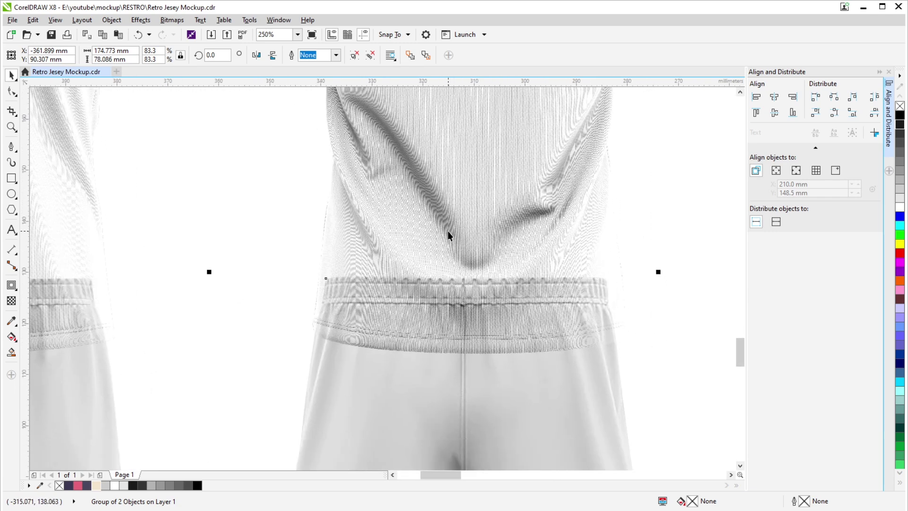
# Step: Examine how the jersey shading overlaps the shorts shading around the waistband
pyautogui.scroll(-3, 468, 236)
pyautogui.click(651, 265)
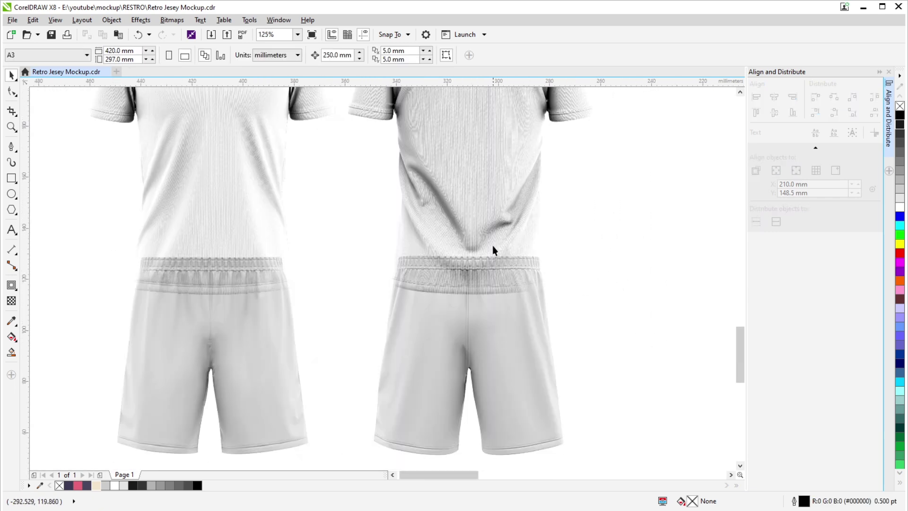
pyautogui.moveTo(527, 350); pyautogui.dragTo(413, 329)
pyautogui.scroll(2, 386, 307)
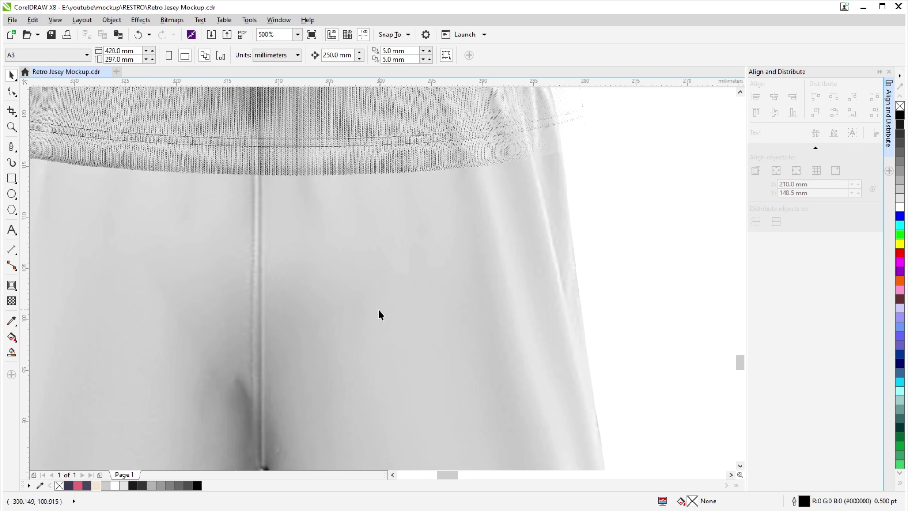
pyautogui.scroll(-2, 387, 345)
pyautogui.moveTo(355, 216); pyautogui.dragTo(428, 265)
pyautogui.moveTo(397, 189); pyautogui.dragTo(325, 230)
pyautogui.click(339, 223)
pyautogui.scroll(-5, 340, 224)
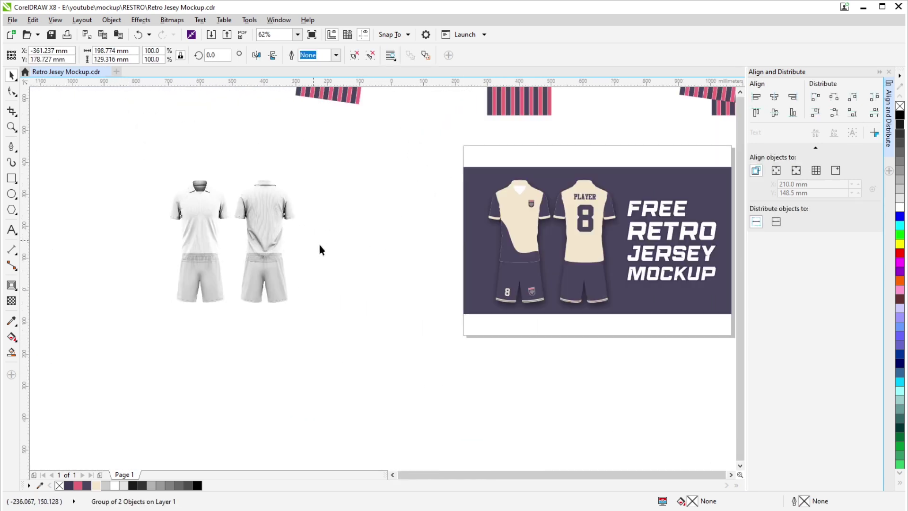
# Step: Group the three jersey shading copies and move the group 500 mm right onto the front and back jerseys
pyautogui.moveTo(245, 237); pyautogui.dragTo(325, 237)
pyautogui.press('Left')
pyautogui.click(326, 223)
pyautogui.scroll(2, 280, 222)
pyautogui.moveTo(115, 164); pyautogui.dragTo(477, 405)
pyautogui.hotkey('ctrl', 'g')
pyautogui.moveTo(455, 375); pyautogui.dragTo(306, 341)
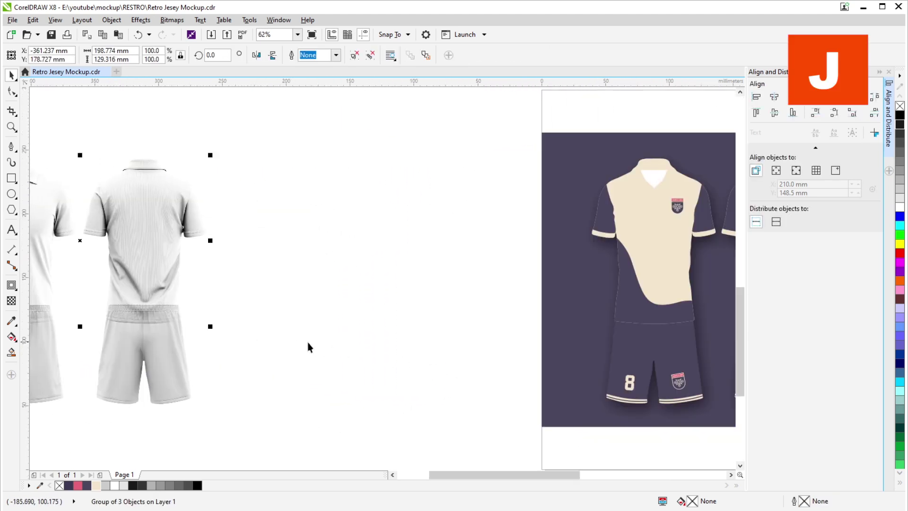
pyautogui.press('Right')
pyautogui.press('Right')
# Step: Shift the shading group off and onto the jerseys to compare the effect, leaving it 250 mm to their left
pyautogui.moveTo(446, 356); pyautogui.dragTo(241, 355)
pyautogui.scroll(1, 453, 247)
pyautogui.press('Left')
pyautogui.press('Right')
pyautogui.moveTo(493, 222); pyautogui.dragTo(614, 235)
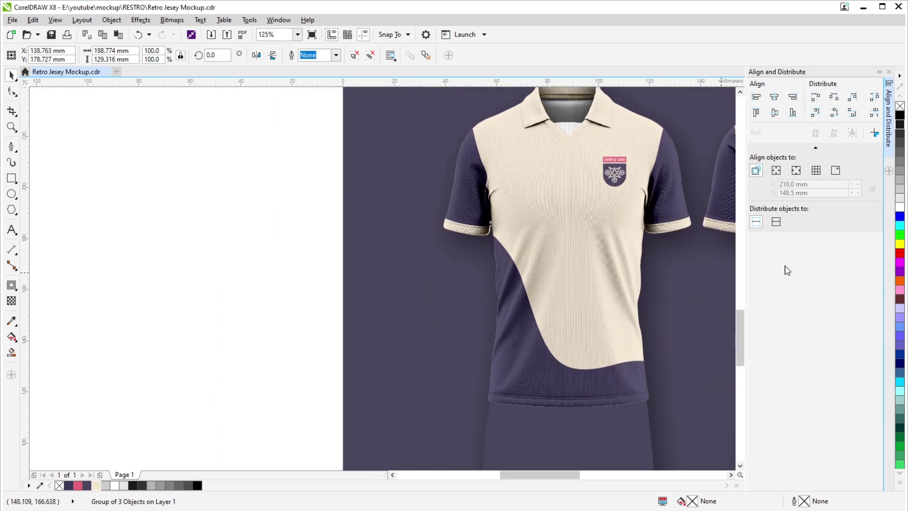
pyautogui.press('Left')
pyautogui.moveTo(344, 271); pyautogui.dragTo(576, 273)
pyautogui.scroll(-2, 462, 260)
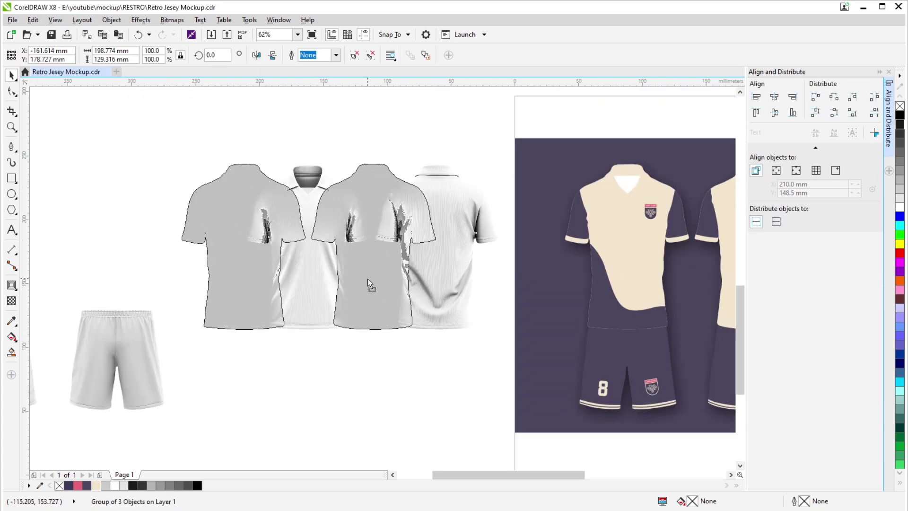
# Step: Ungroup the jersey shading and move one copy 250 mm below the other two
pyautogui.click(355, 54)
pyautogui.click(394, 128)
pyautogui.moveTo(441, 203); pyautogui.dragTo(421, 150)
pyautogui.moveTo(415, 176); pyautogui.dragTo(370, 216)
pyautogui.hotkey('ctrl', 'z')
pyautogui.moveTo(419, 174); pyautogui.dragTo(401, 134)
pyautogui.press('Down')
pyautogui.moveTo(407, 176); pyautogui.dragTo(413, 247)
# Step: Move the two remaining shading copies 250 mm right onto the jerseys to judge the effect without the third copy
pyautogui.moveTo(186, 120); pyautogui.dragTo(489, 345)
pyautogui.hotkey('ctrl', 'z')
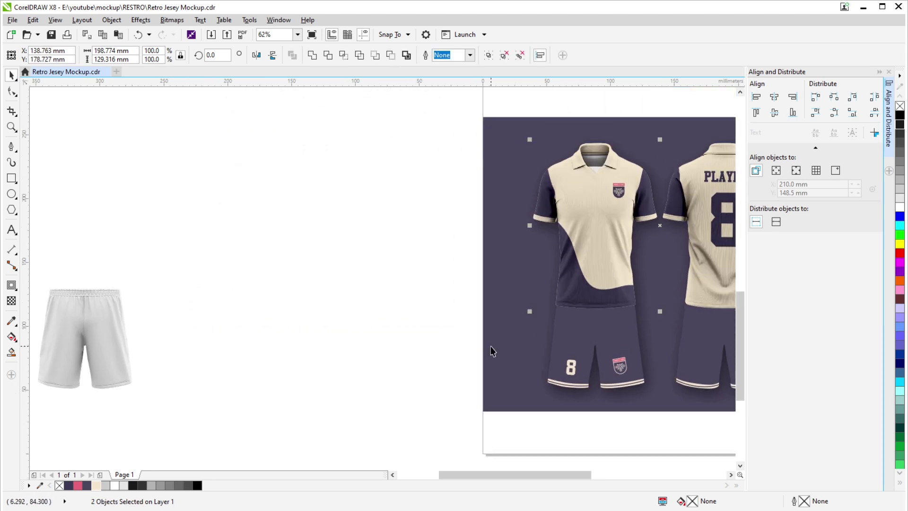
pyautogui.scroll(1, 648, 256)
pyautogui.press('Left')
pyautogui.press('Right')
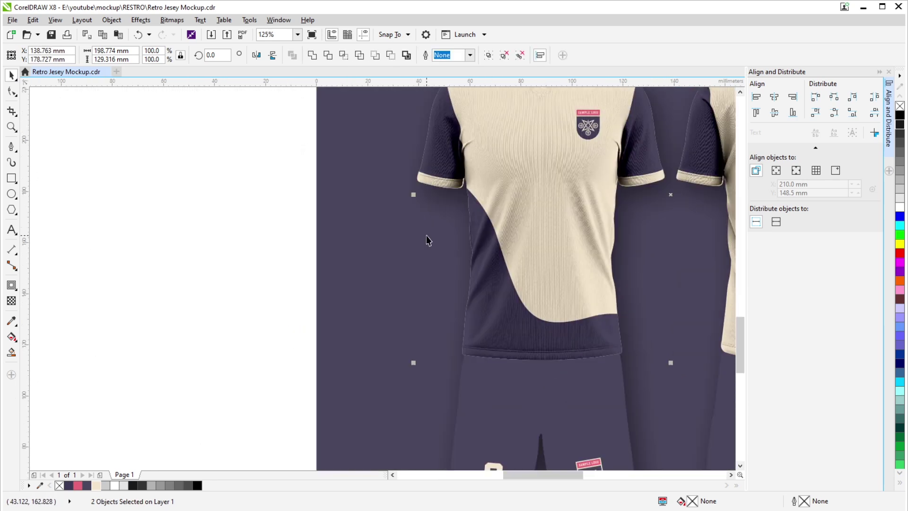
# Step: Move the two shading copies back 250 mm left, then shift the Multiply copy 250 mm down
pyautogui.scroll(-2, 426, 235)
pyautogui.press('Left')
pyautogui.click(382, 238)
pyautogui.click(350, 227)
pyautogui.press('Down')
pyautogui.click(350, 227)
pyautogui.press('Up')
pyautogui.press('Down')
# Step: Set the transparency of the lower Overlay jersey shading copy to 85
pyautogui.click(11, 304)
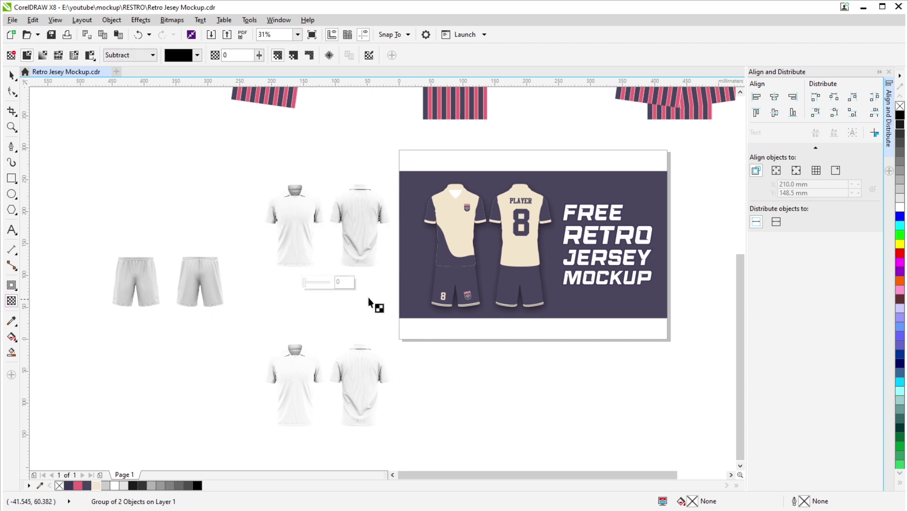
pyautogui.click(376, 376)
pyautogui.click(350, 440)
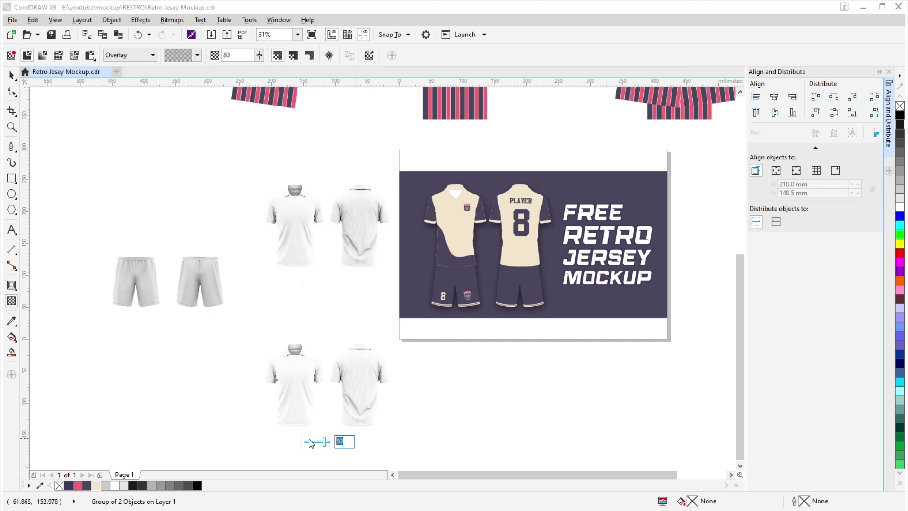
pyautogui.write('85')
pyautogui.press('Return')
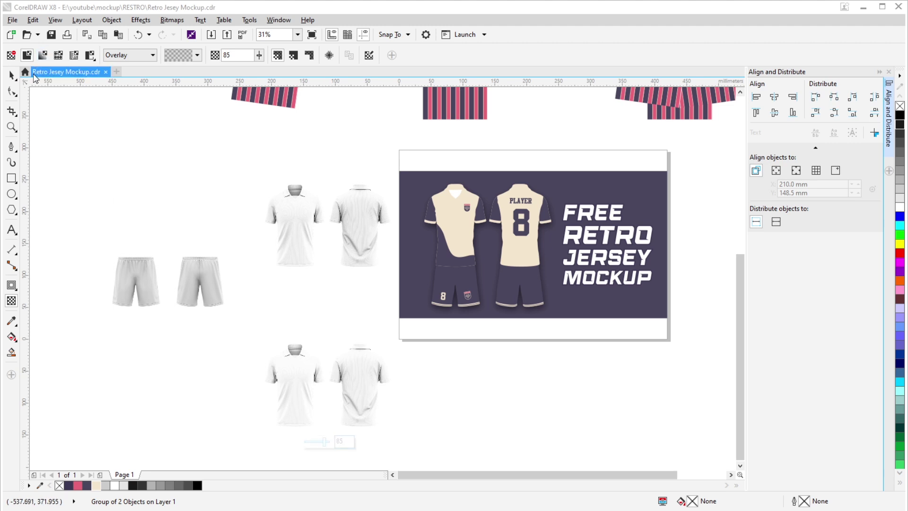
# Step: Edit the transparency value of the lower Multiply jersey shading copy and move the copy 250 mm up onto the Subtract copy
pyautogui.click(12, 74)
pyautogui.click(337, 375)
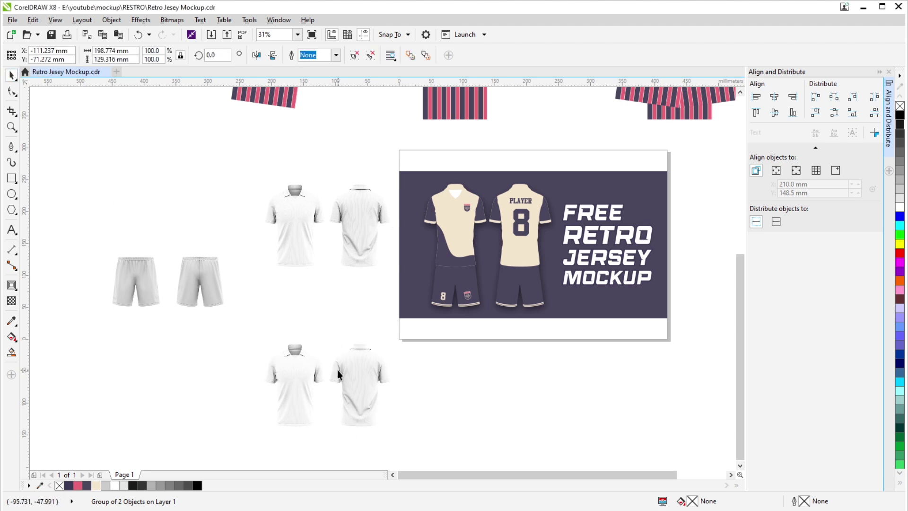
pyautogui.click(12, 300)
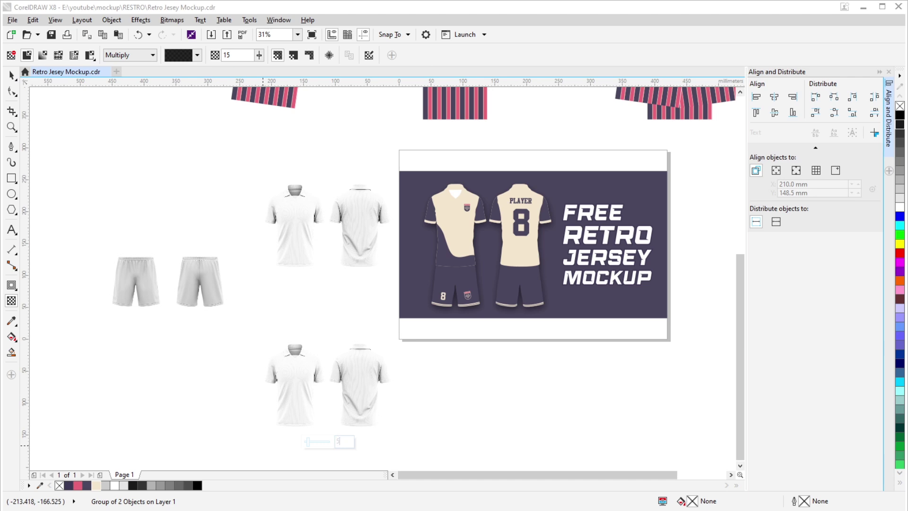
pyautogui.click(12, 75)
pyautogui.press('Up')
# Step: Move the three stacked jersey shading copies 250 mm right onto the jerseys and group them
pyautogui.moveTo(238, 139); pyautogui.dragTo(412, 299)
pyautogui.press('Right')
pyautogui.scroll(3, 502, 237)
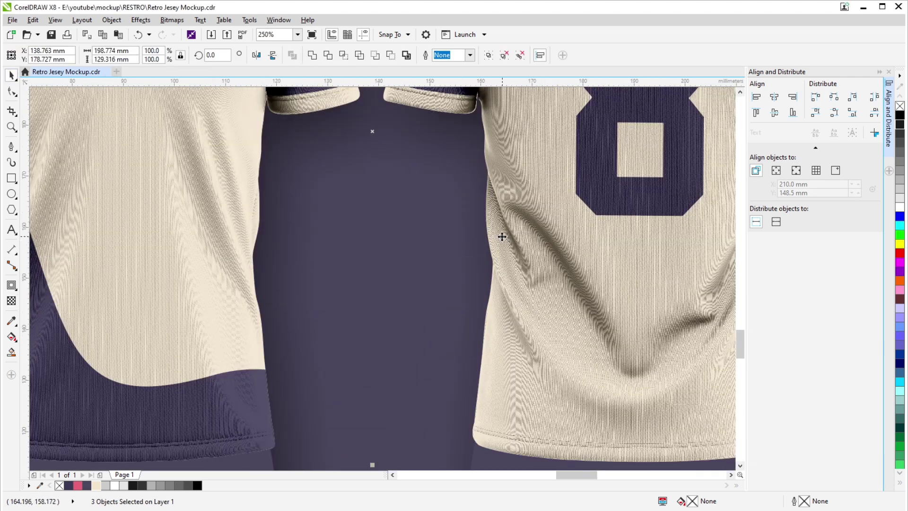
pyautogui.scroll(-1, 466, 239)
pyautogui.scroll(-4, 461, 240)
pyautogui.hotkey('ctrl', 'g')
# Step: Move the shorts shading 500 mm right onto the front and back shorts and bring it to the front
pyautogui.scroll(-3, 201, 257)
pyautogui.moveTo(153, 216); pyautogui.dragTo(333, 323)
pyautogui.hotkey('ctrl', 'r')
pyautogui.scroll(3, 426, 248)
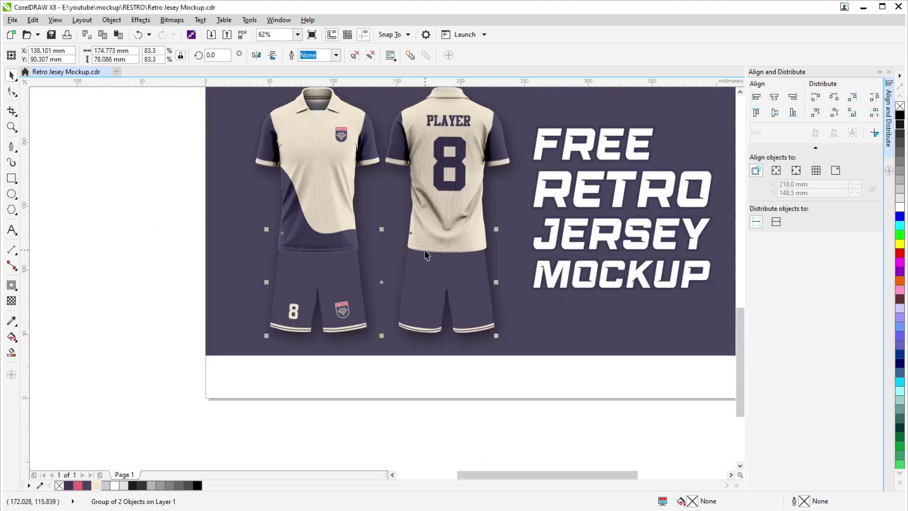
pyautogui.hotkey('shift', 'pageup')
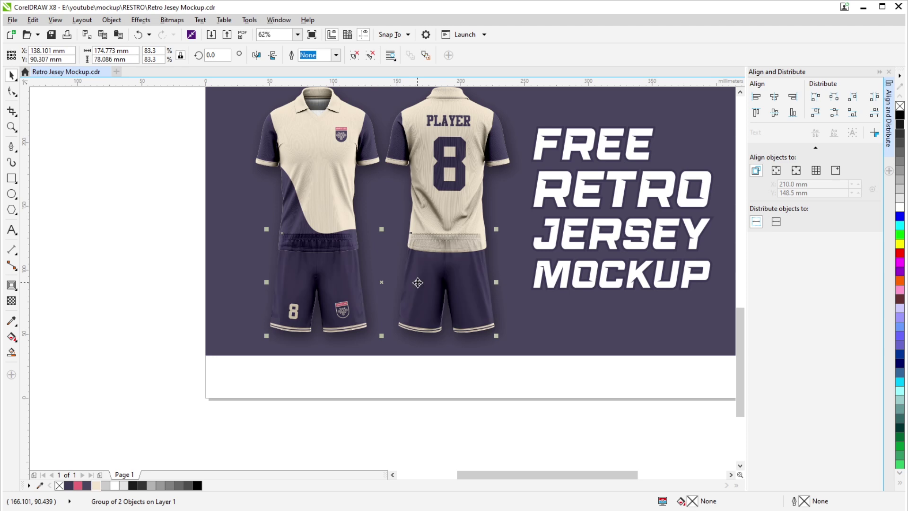
# Step: Select all front and back jersey objects with their shading and bring them in front of the shorts shading
pyautogui.moveTo(263, 230); pyautogui.dragTo(278, 288)
pyautogui.moveTo(179, 123); pyautogui.dragTo(545, 327)
pyautogui.scroll(3, 312, 320)
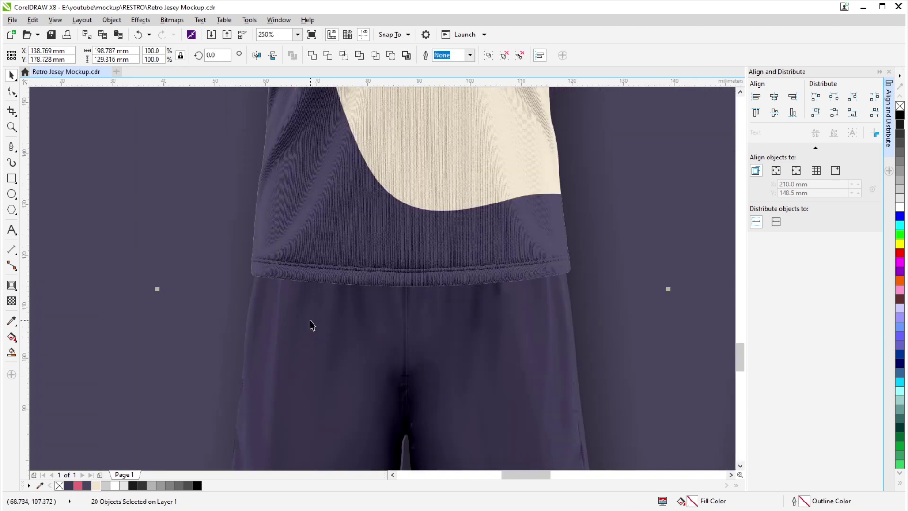
pyautogui.scroll(-3, 327, 319)
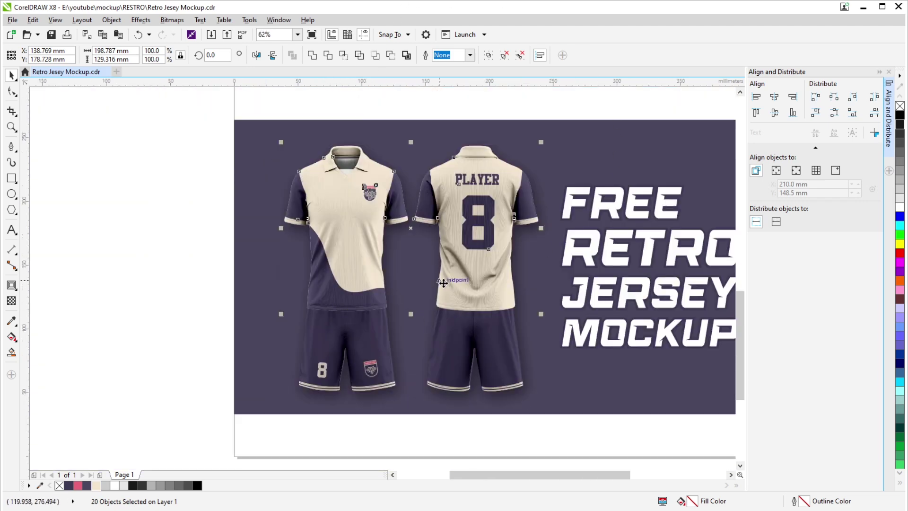
# Step: Inspect the assembled mockup and its shading across both jerseys and shorts
pyautogui.click(152, 281)
pyautogui.click(371, 280)
pyautogui.moveTo(420, 307); pyautogui.dragTo(511, 311)
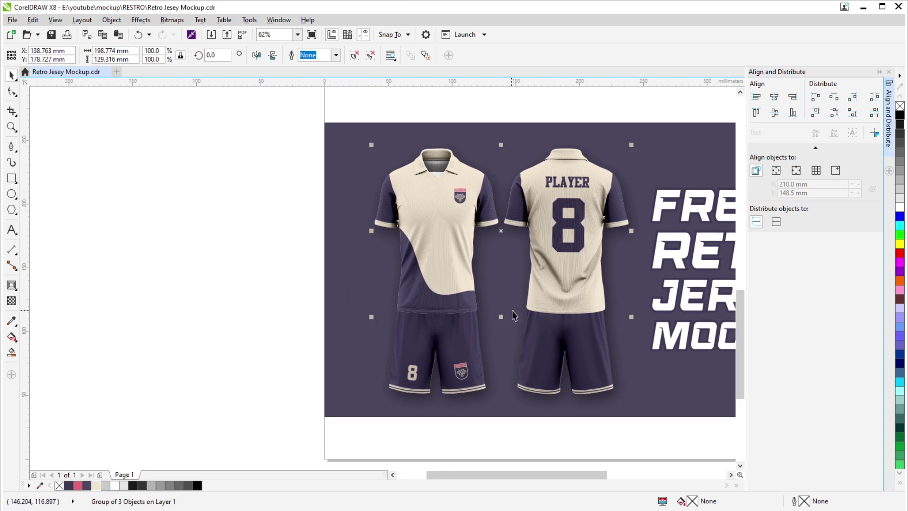
pyautogui.moveTo(537, 232); pyautogui.dragTo(434, 233)
pyautogui.moveTo(346, 254); pyautogui.dragTo(261, 265)
pyautogui.hotkey('ctrl', 'z')
pyautogui.hscroll(4, 404, 317)
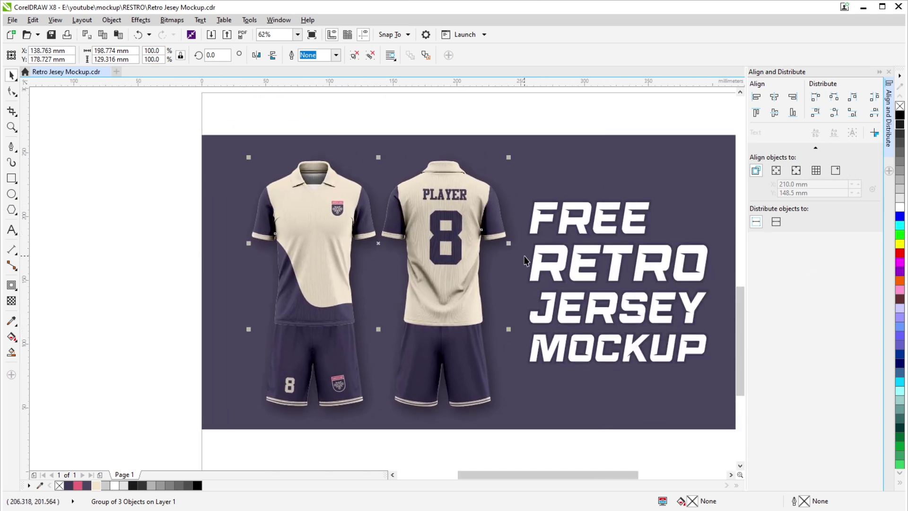
pyautogui.click(183, 158)
pyautogui.moveTo(126, 119); pyautogui.dragTo(523, 429)
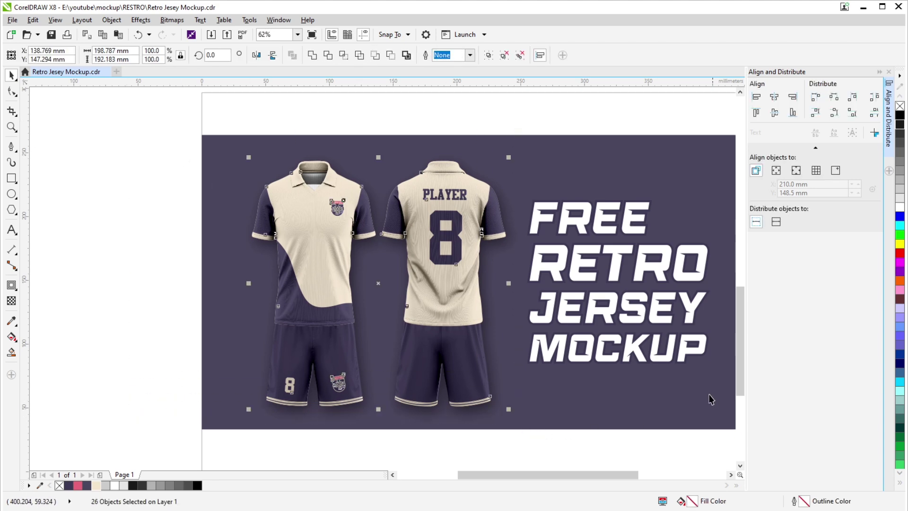
pyautogui.click(109, 305)
# Step: Move the jersey shading group 250 mm left off the jerseys to expose the plain jersey shapes
pyautogui.click(307, 299)
pyautogui.press('Left')
pyautogui.click(311, 317)
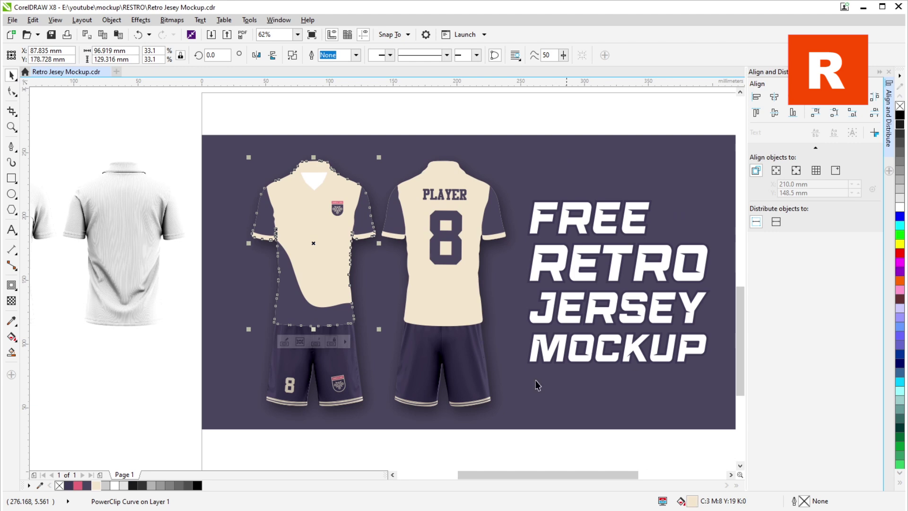
pyautogui.click(321, 264)
pyautogui.click(187, 300)
pyautogui.click(336, 267)
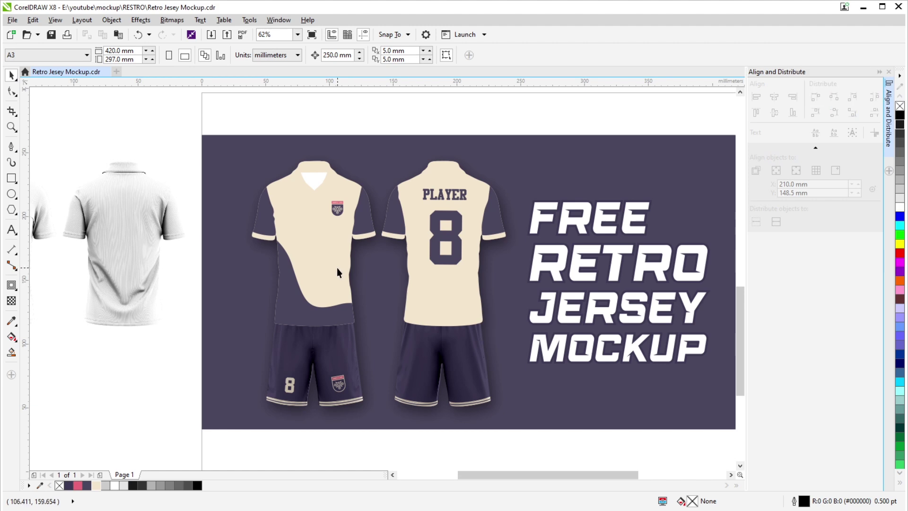
pyautogui.click(115, 252)
pyautogui.hotkey('ctrl', 'z')
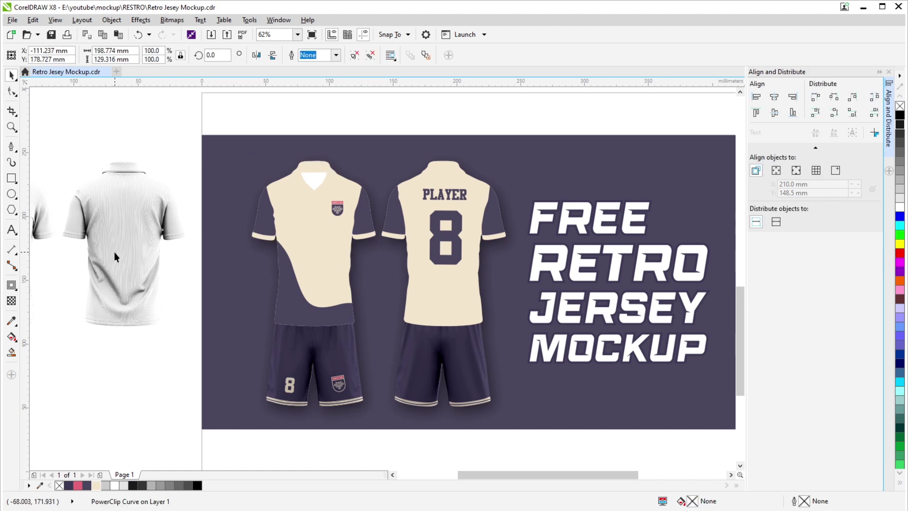
pyautogui.hotkey('ctrl', 'shift', 'z')
# Step: Switch the front jersey's cream fill from the CMYK to the RGB color model
pyautogui.click(320, 267)
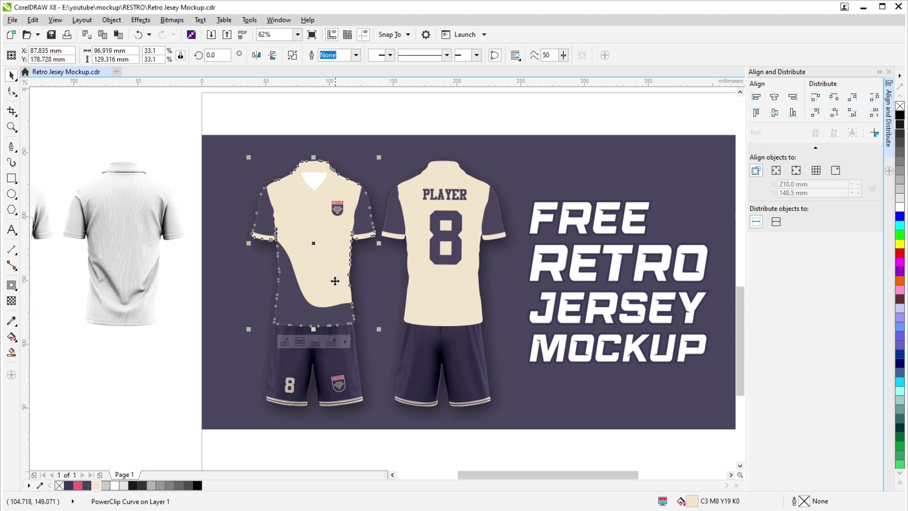
pyautogui.doubleClick(691, 502)
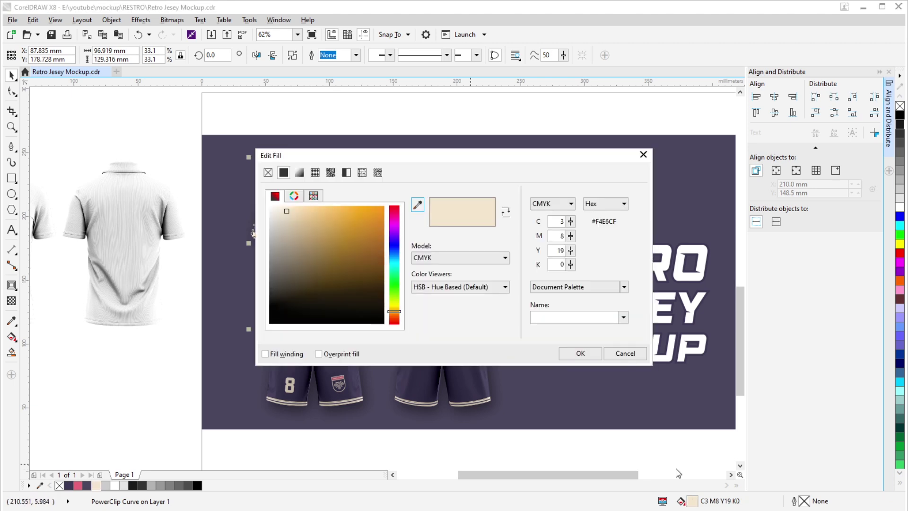
pyautogui.click(505, 257)
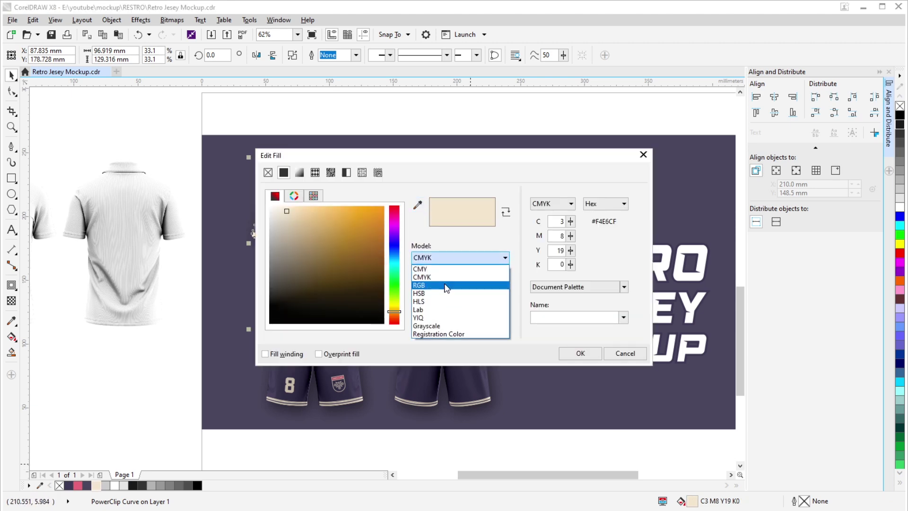
pyautogui.click(447, 285)
pyautogui.click(589, 357)
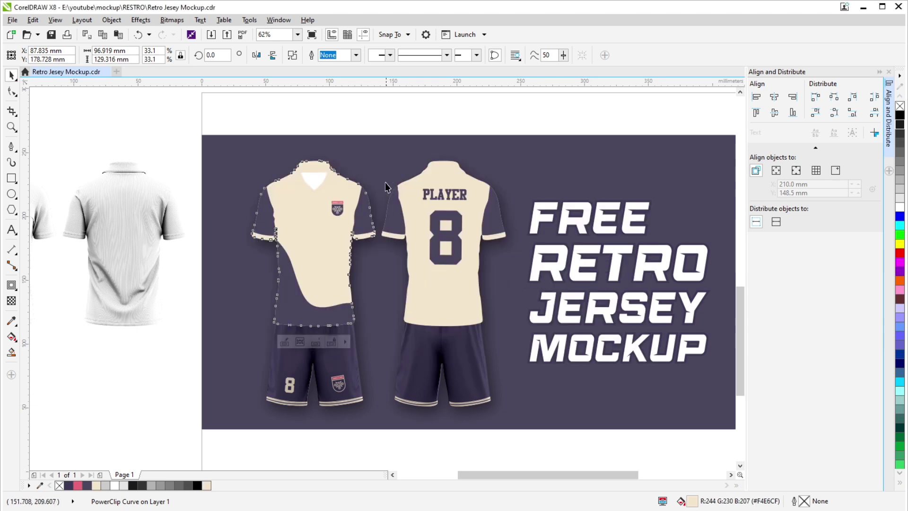
pyautogui.click(423, 116)
# Step: Sample the front jersey's cream fill with the Color Eyedropper
pyautogui.click(320, 281)
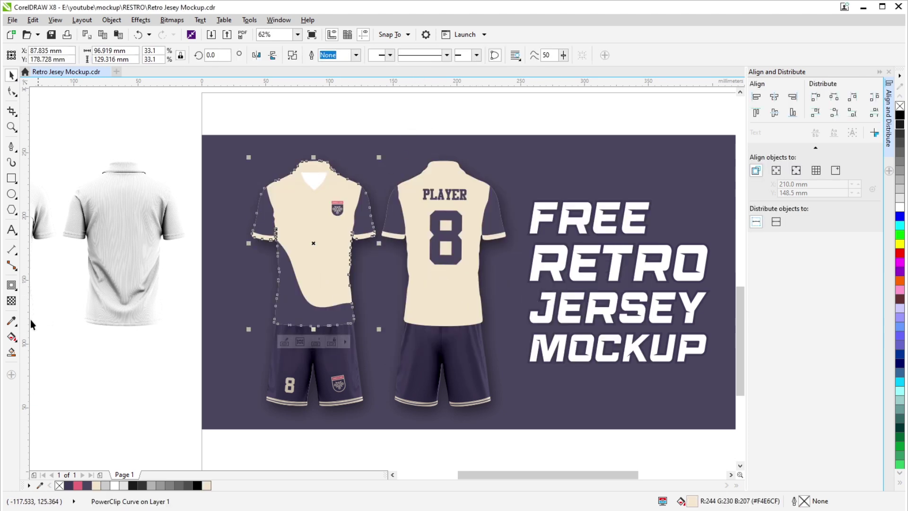
pyautogui.click(11, 320)
pyautogui.click(344, 277)
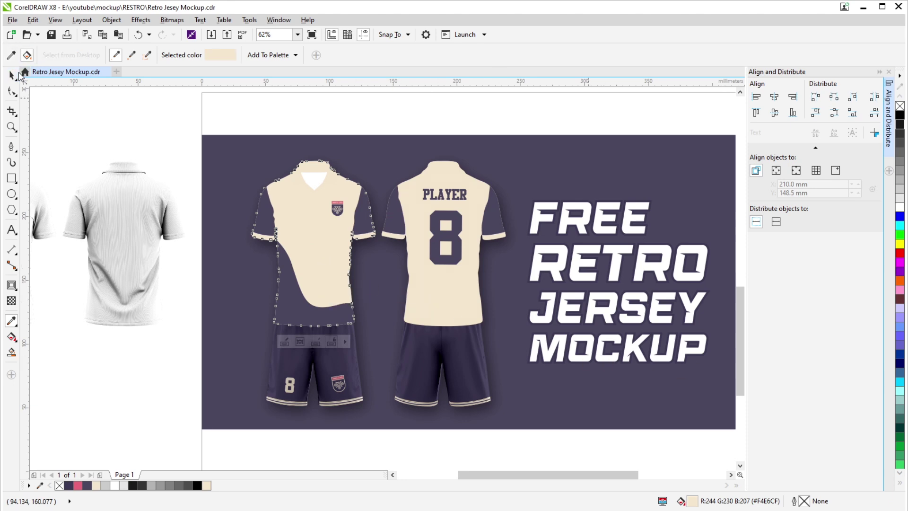
pyautogui.click(10, 75)
# Step: Move the jersey shading group 250 mm right onto the recolored jersey and back off to compare the result
pyautogui.click(121, 200)
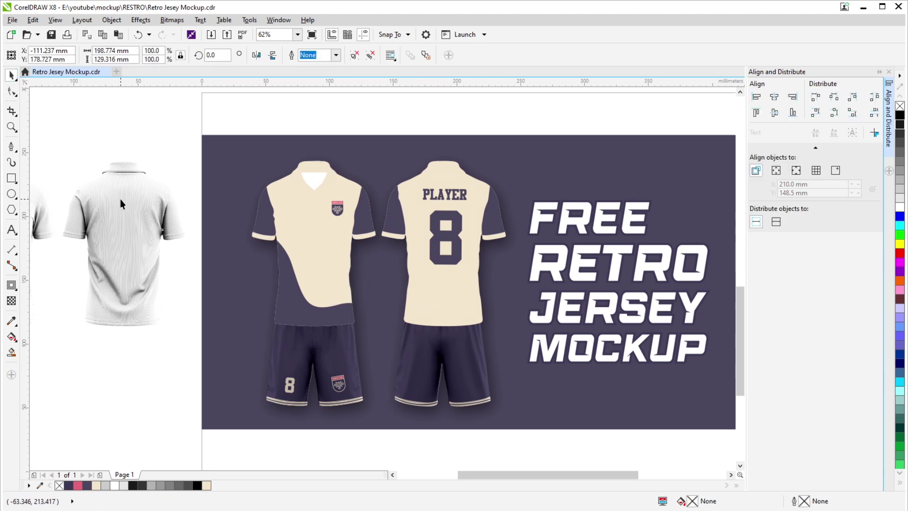
pyautogui.press('Right')
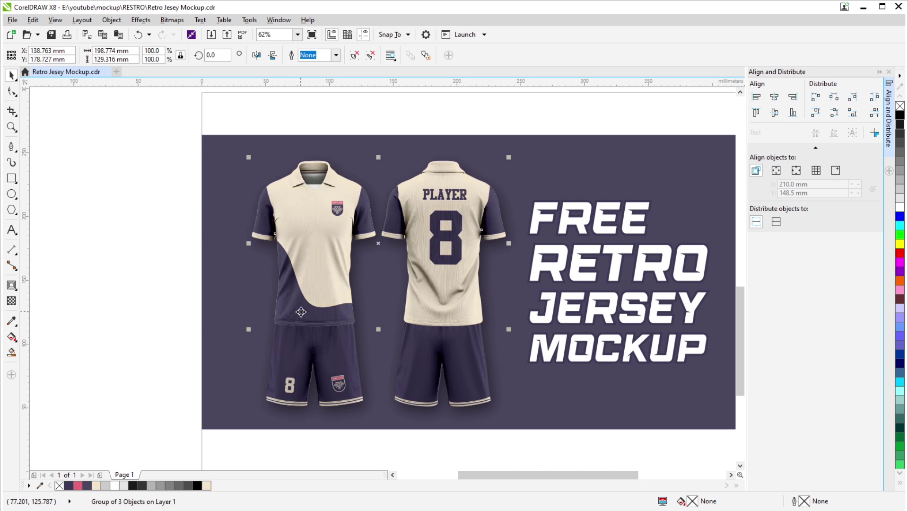
pyautogui.scroll(1, 341, 326)
pyautogui.moveTo(71, 201); pyautogui.dragTo(235, 207)
pyautogui.scroll(-1, 405, 237)
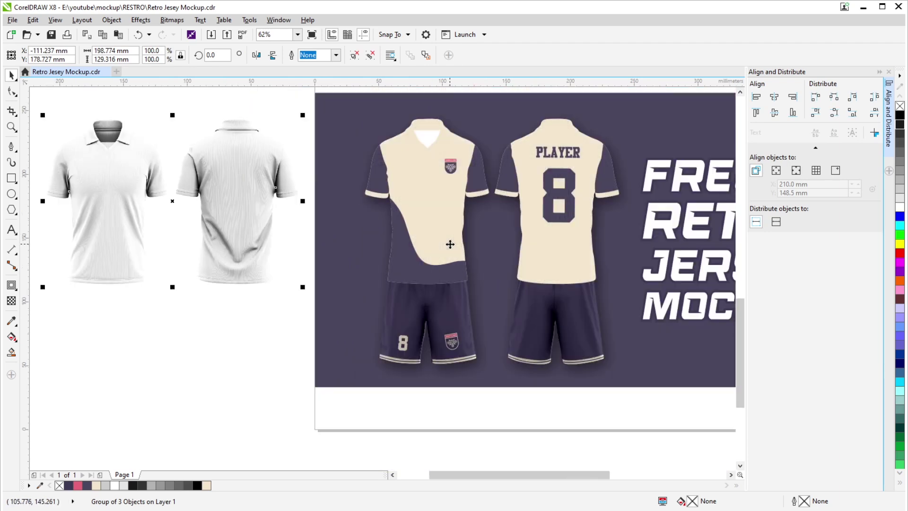
# Step: Ungroup the jersey shading and shift one copy 250 mm left and back onto the stack
pyautogui.hotkey('ctrl', 'shift', 'z')
pyautogui.hscroll(-3, 450, 244)
pyautogui.click(355, 56)
pyautogui.click(215, 121)
pyautogui.click(317, 238)
pyautogui.press('Left')
pyautogui.moveTo(329, 266); pyautogui.dragTo(470, 231)
pyautogui.press('Right')
pyautogui.click(213, 207)
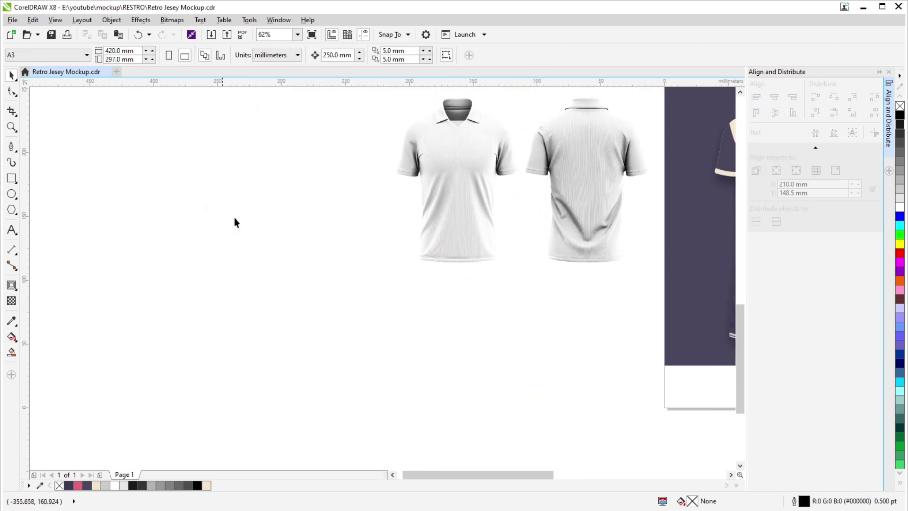
# Step: Select the separated two-object shading group beside the page and move it 500 mm right, then select all three shading layers over the jerseys
pyautogui.scroll(-1, 276, 231)
pyautogui.click(278, 225)
pyautogui.moveTo(298, 215); pyautogui.dragTo(305, 227)
pyautogui.scroll(1, 302, 227)
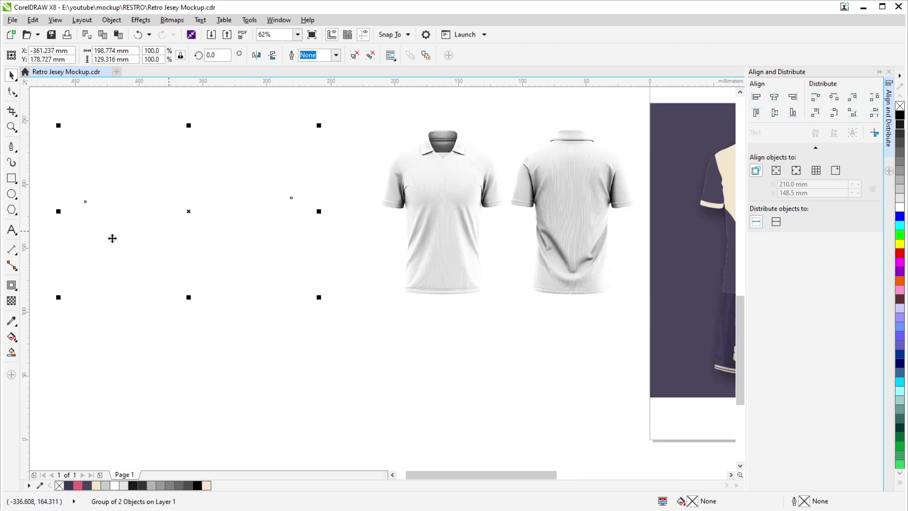
pyautogui.click(12, 300)
pyautogui.click(206, 310)
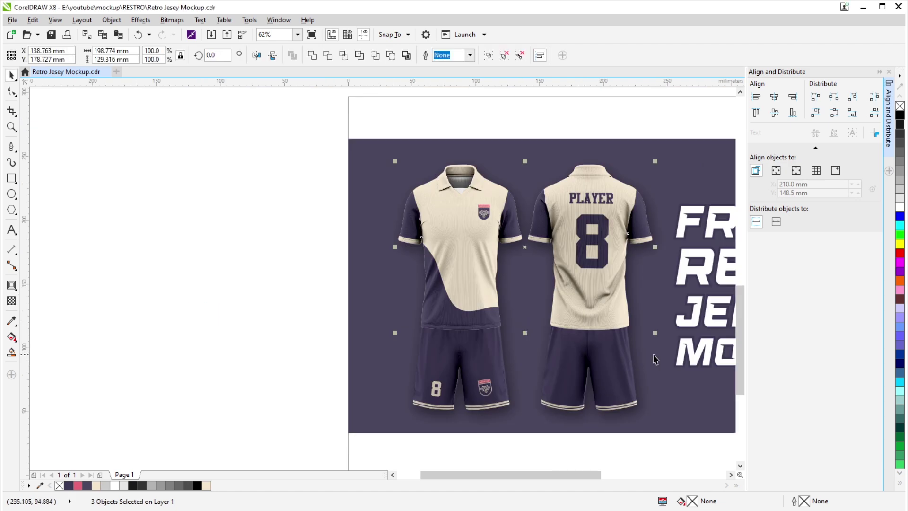
# Step: Move the three shading layers 250 mm left off the jerseys, group them, and move the group 250 mm right back onto the jerseys
pyautogui.moveTo(646, 216); pyautogui.dragTo(327, 216)
pyautogui.scroll(-2, 327, 215)
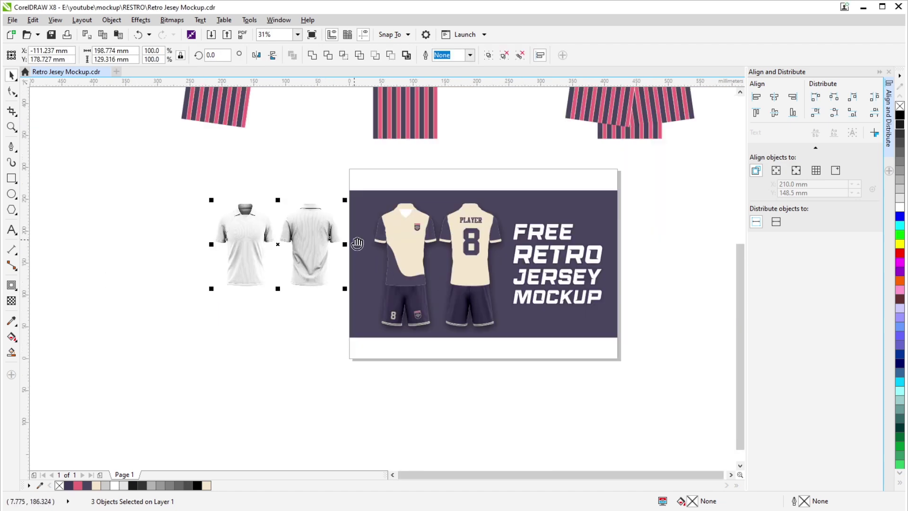
pyautogui.hotkey('ctrl', 'g')
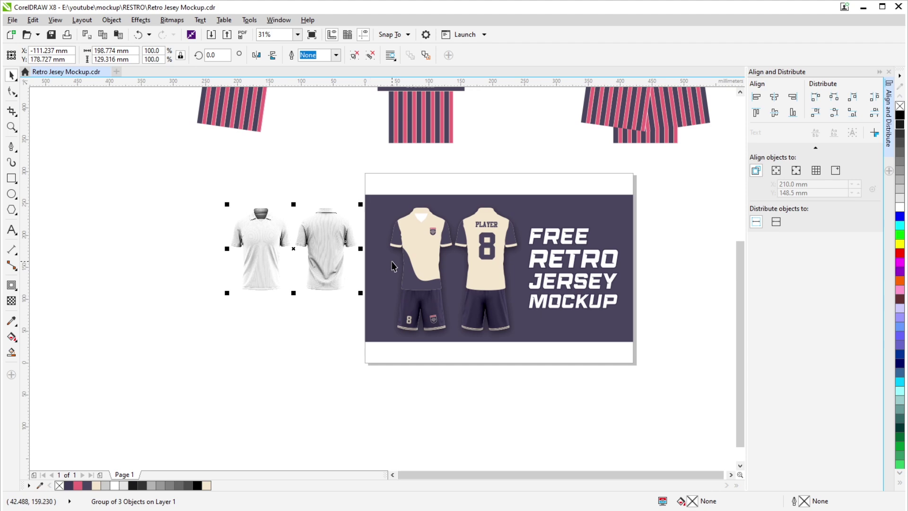
pyautogui.press('Right')
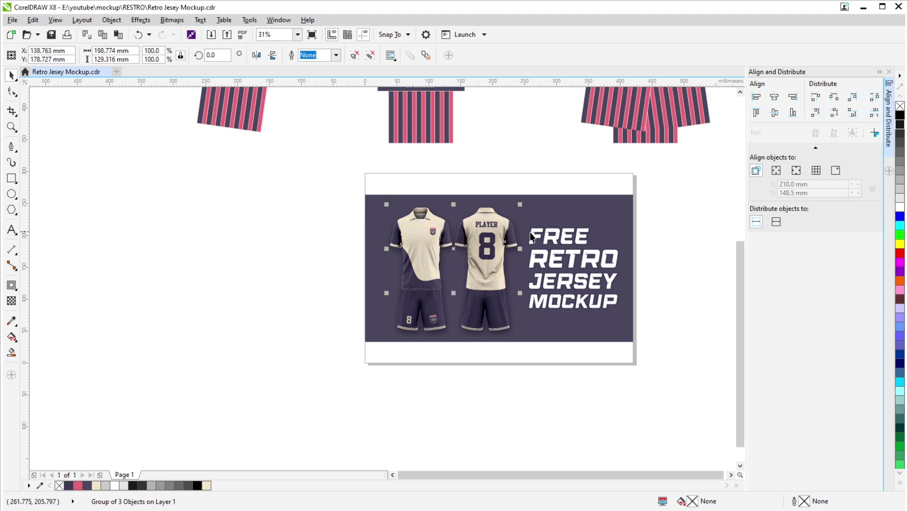
pyautogui.scroll(6, 241, 188)
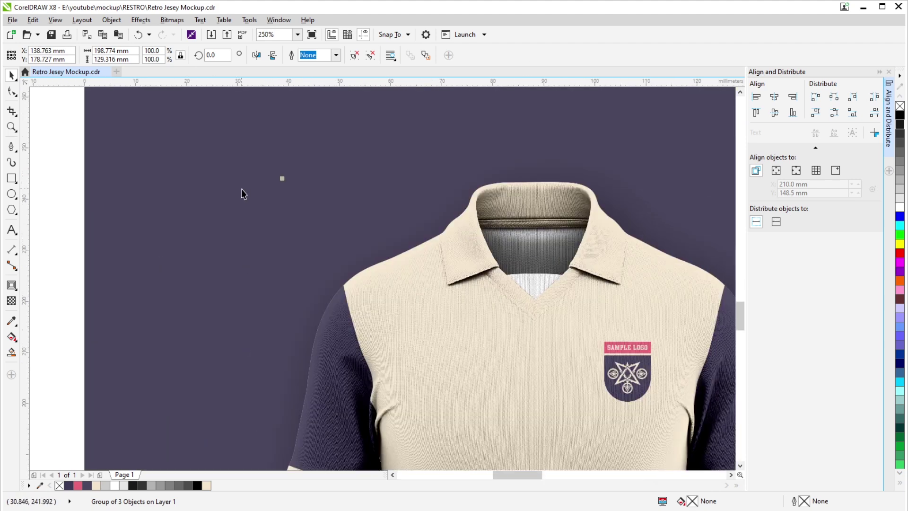
pyautogui.scroll(-2, 241, 189)
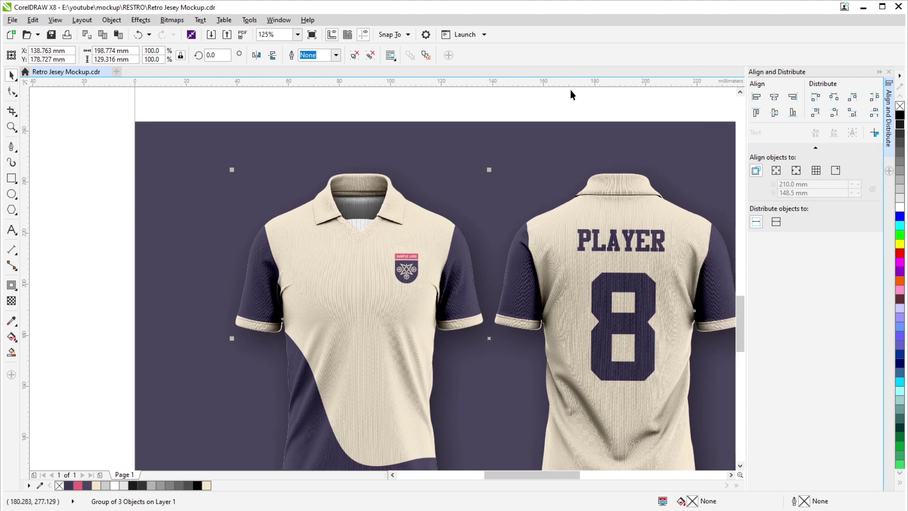
pyautogui.scroll(-2, 312, 220)
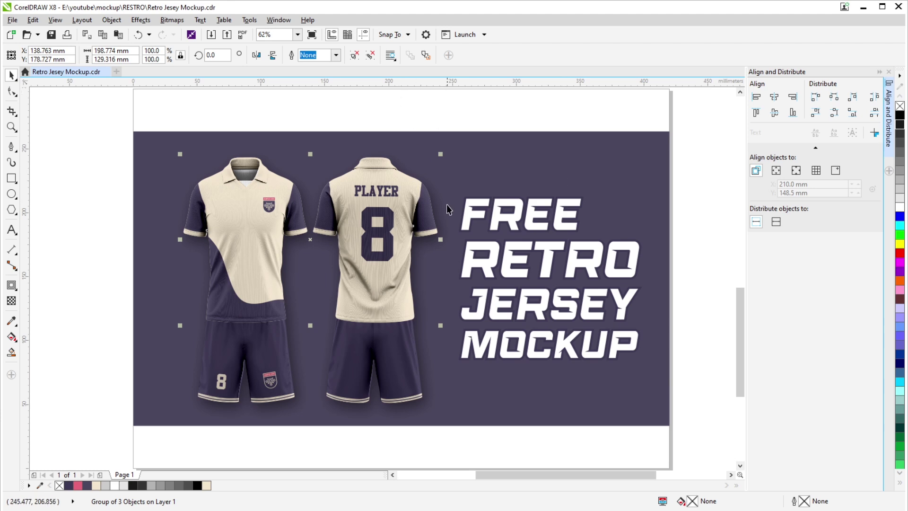
pyautogui.scroll(-4, 482, 242)
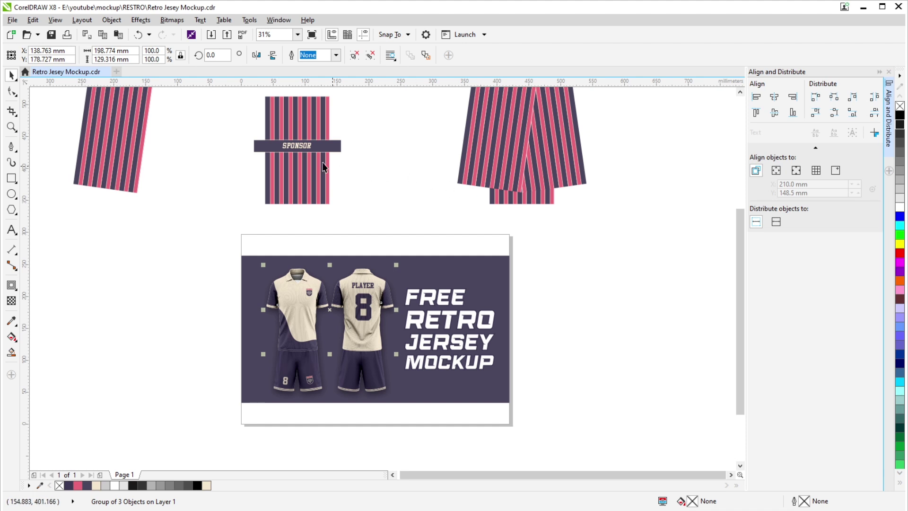
pyautogui.moveTo(291, 150); pyautogui.dragTo(338, 224)
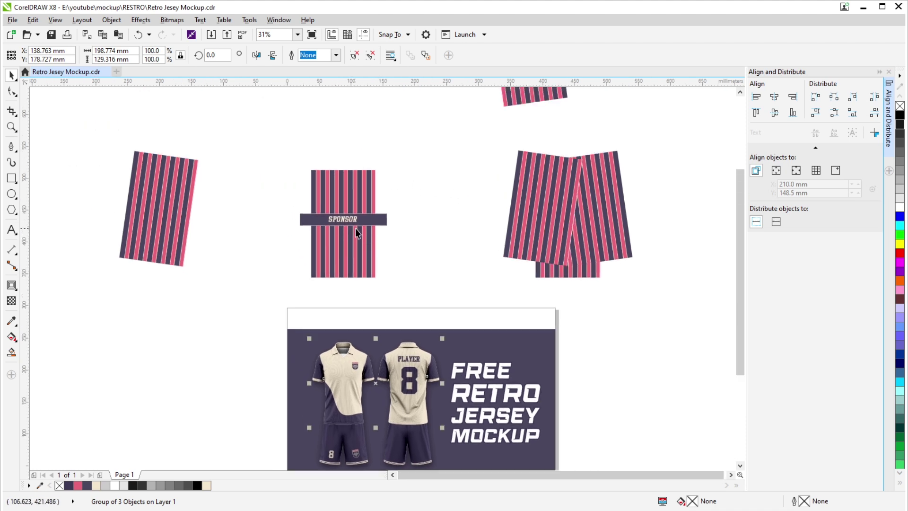